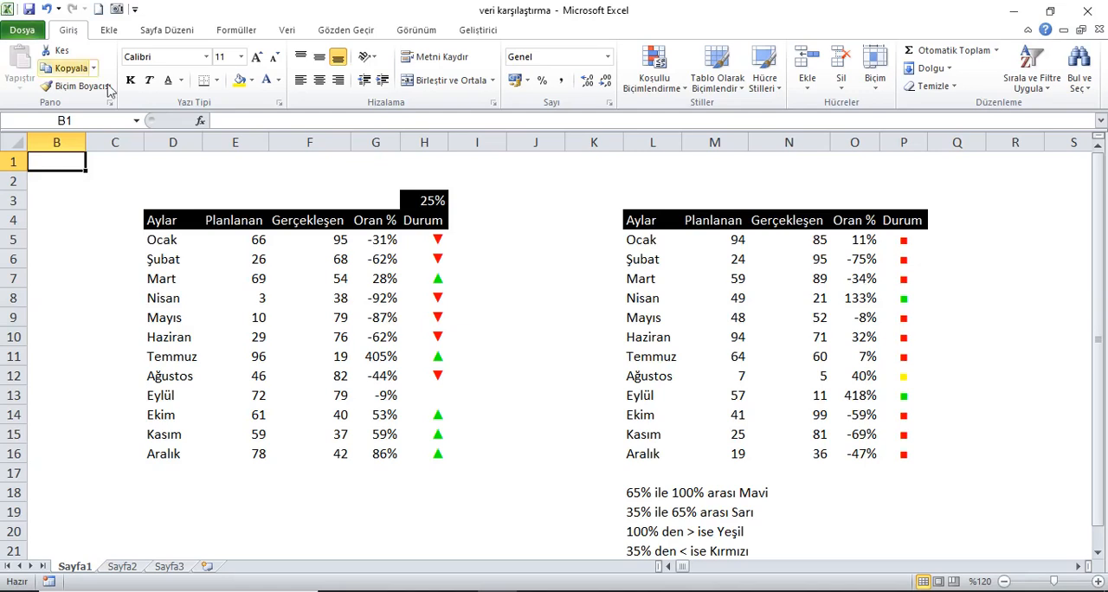
Examine the Aylar, Planlanan and Gerçekleşen columns and the Oran % formulas in both Sayfa1 tables.
{"action": "left_click_drag", "start_coordinate": [171, 222], "coordinate": [197, 453]}
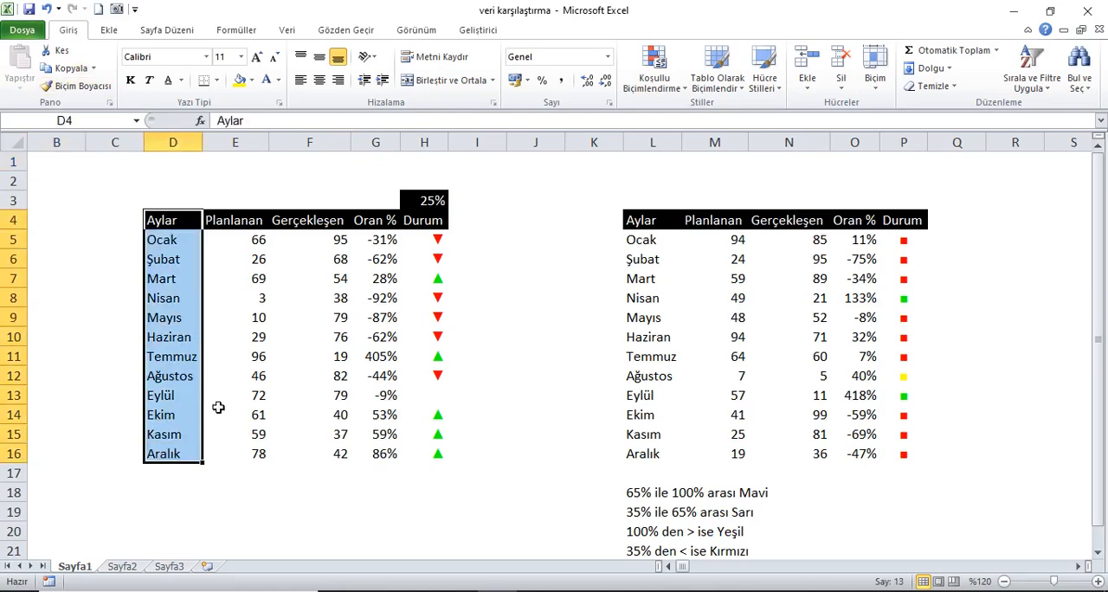
{"action": "left_click_drag", "start_coordinate": [260, 227], "coordinate": [333, 463]}
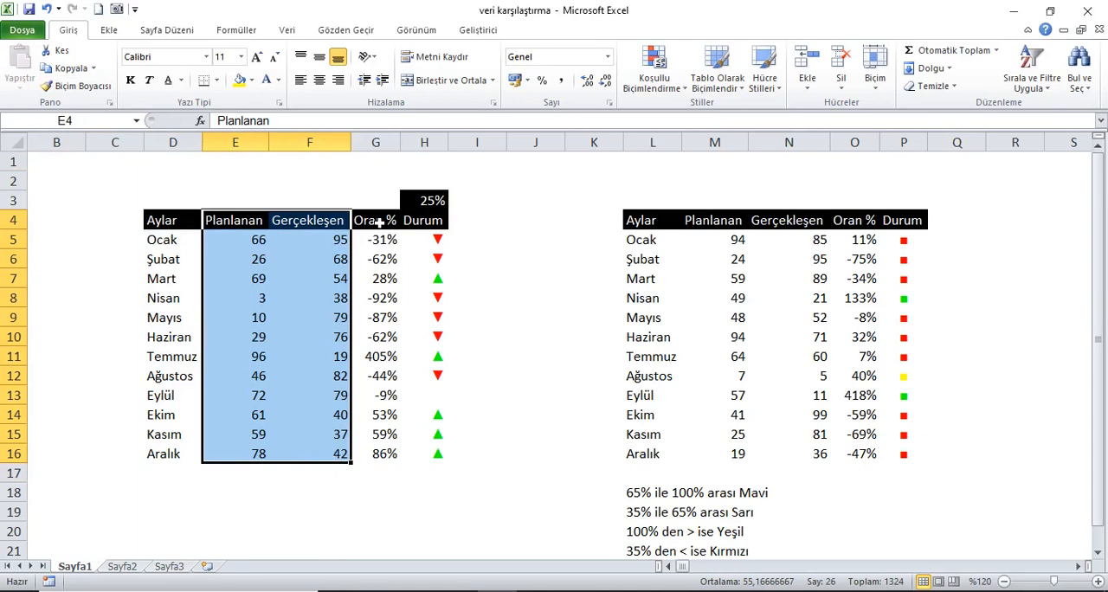
{"action": "left_click", "coordinate": [396, 246]}
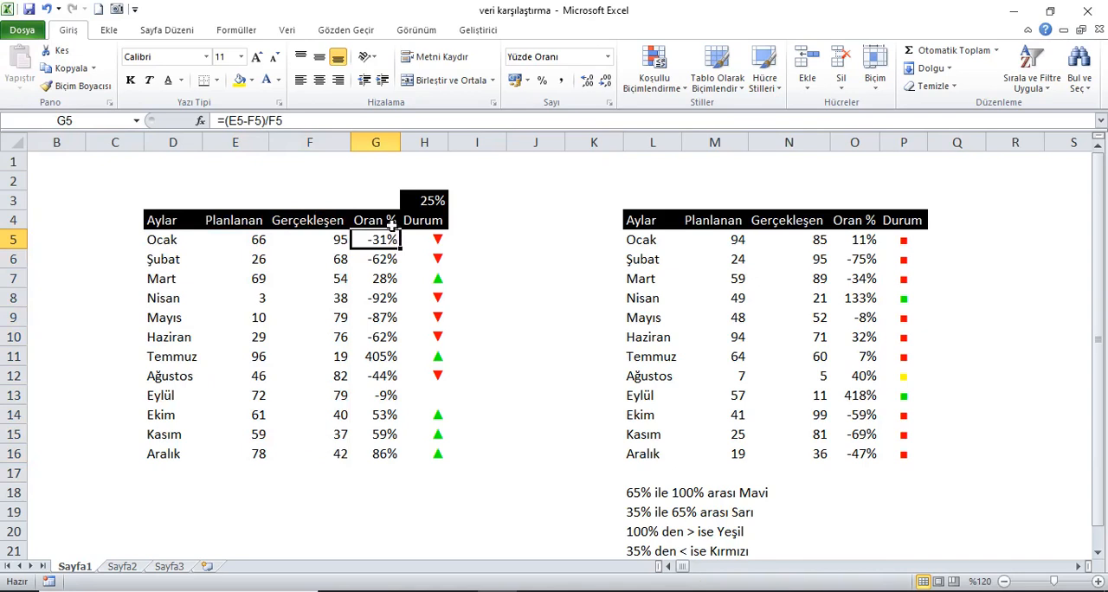
{"action": "left_click_drag", "start_coordinate": [644, 222], "coordinate": [810, 437]}
{"action": "left_click", "coordinate": [869, 241]}
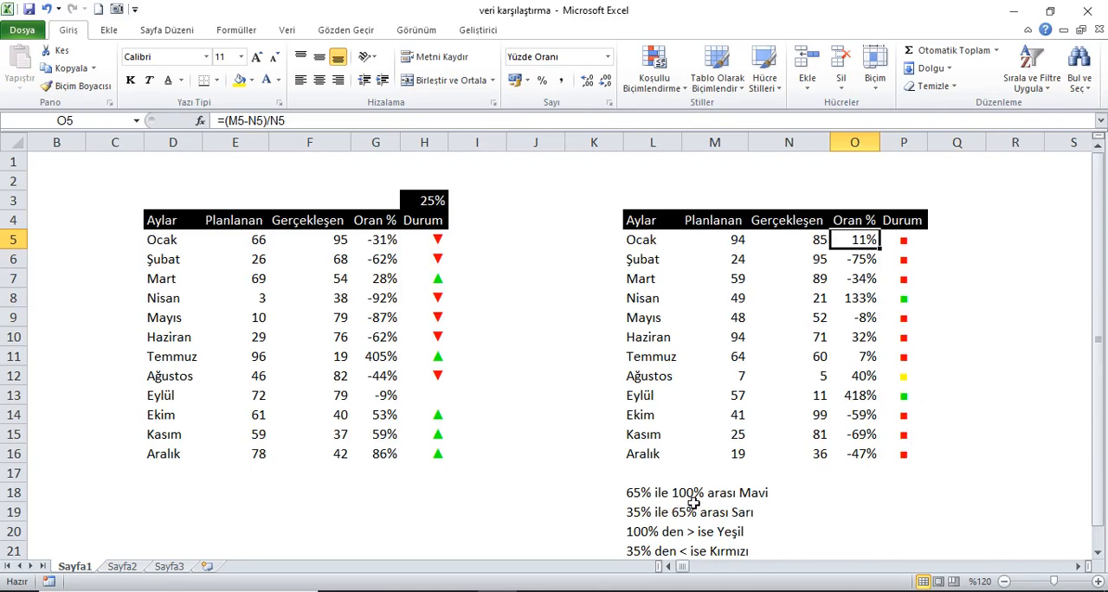
Recalculate the workbook repeatedly to observe how the Durum symbols respond to new random values in both tables.
{"action": "left_click", "coordinate": [57, 167]}
{"action": "left_click", "coordinate": [237, 30]}
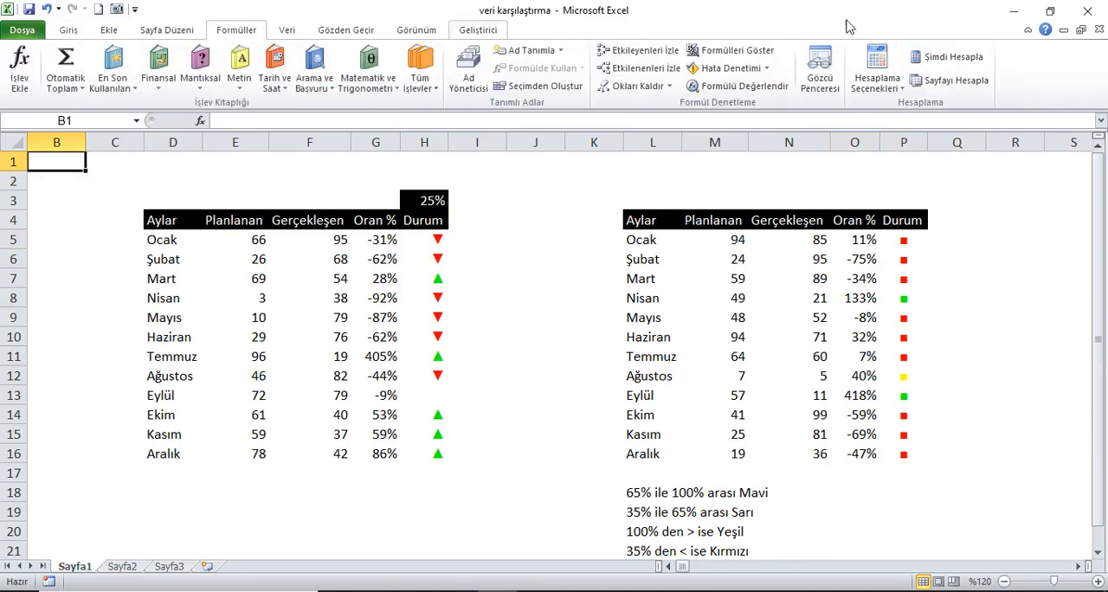
{"action": "left_click", "coordinate": [956, 57]}
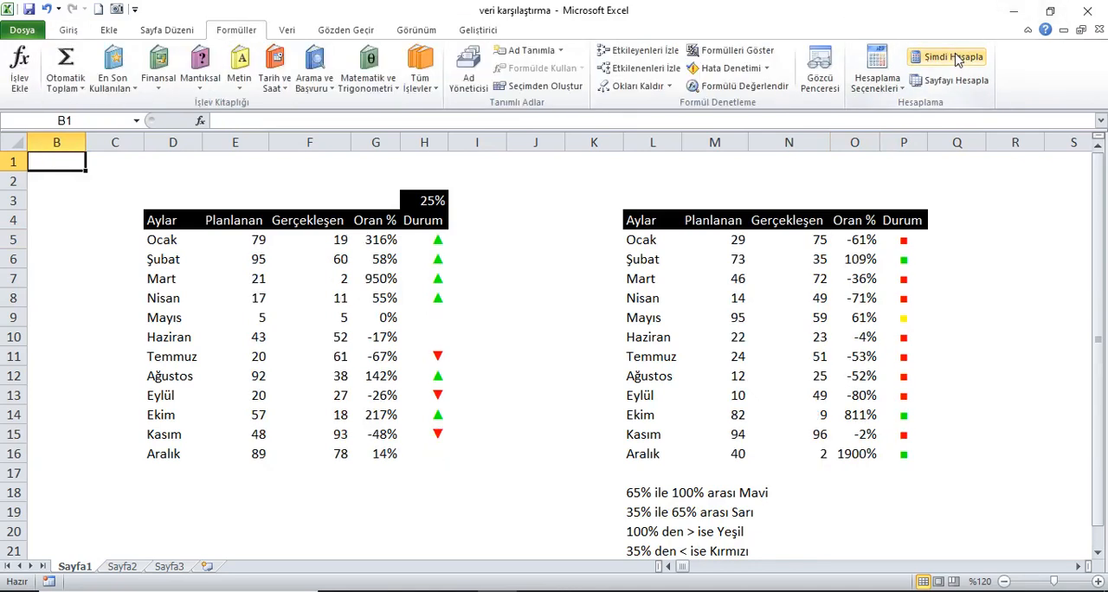
{"action": "left_click", "coordinate": [956, 57]}
{"action": "left_click", "coordinate": [957, 58]}
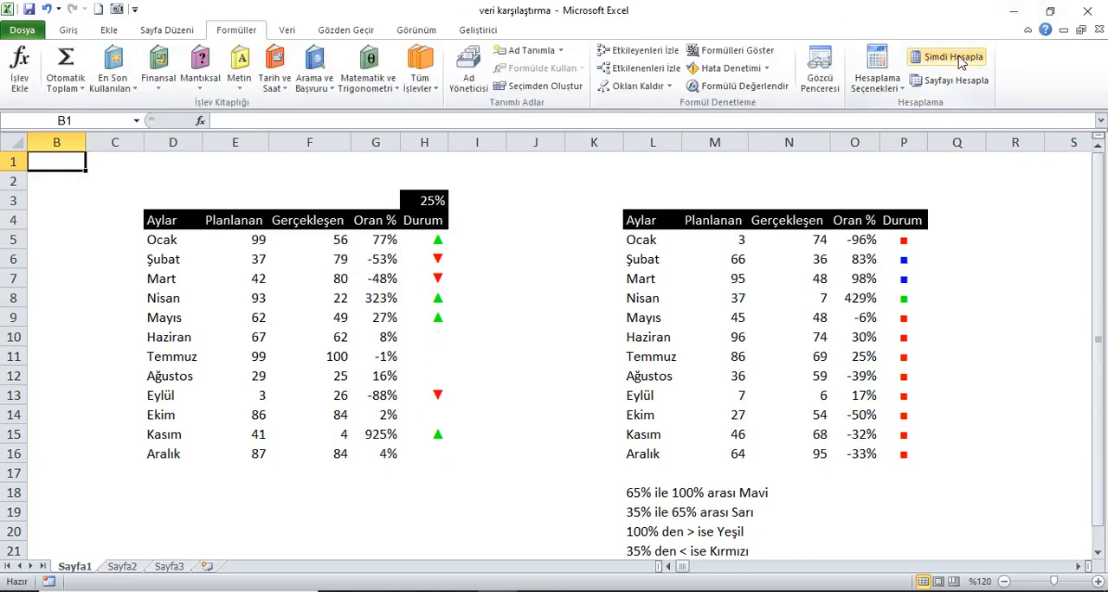
{"action": "left_click", "coordinate": [958, 57]}
{"action": "left_click", "coordinate": [956, 58]}
{"action": "left_click", "coordinate": [954, 59]}
{"action": "left_click", "coordinate": [954, 59]}
{"action": "left_click", "coordinate": [954, 59]}
{"action": "left_click", "coordinate": [954, 60]}
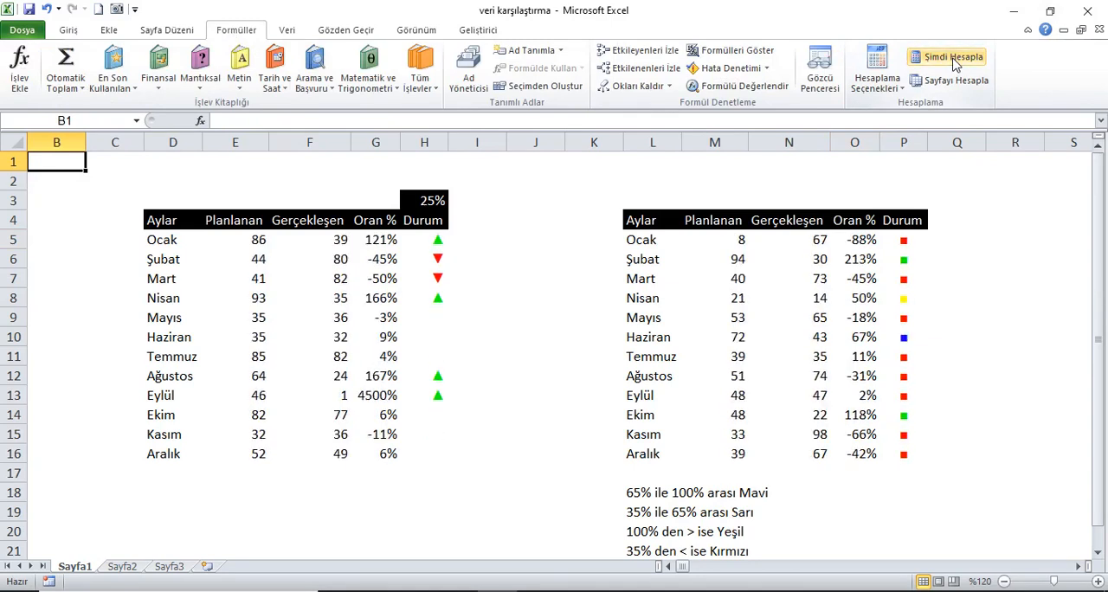
{"action": "left_click", "coordinate": [953, 61]}
{"action": "left_click", "coordinate": [954, 62]}
{"action": "left_click", "coordinate": [952, 64]}
{"action": "left_click", "coordinate": [951, 67]}
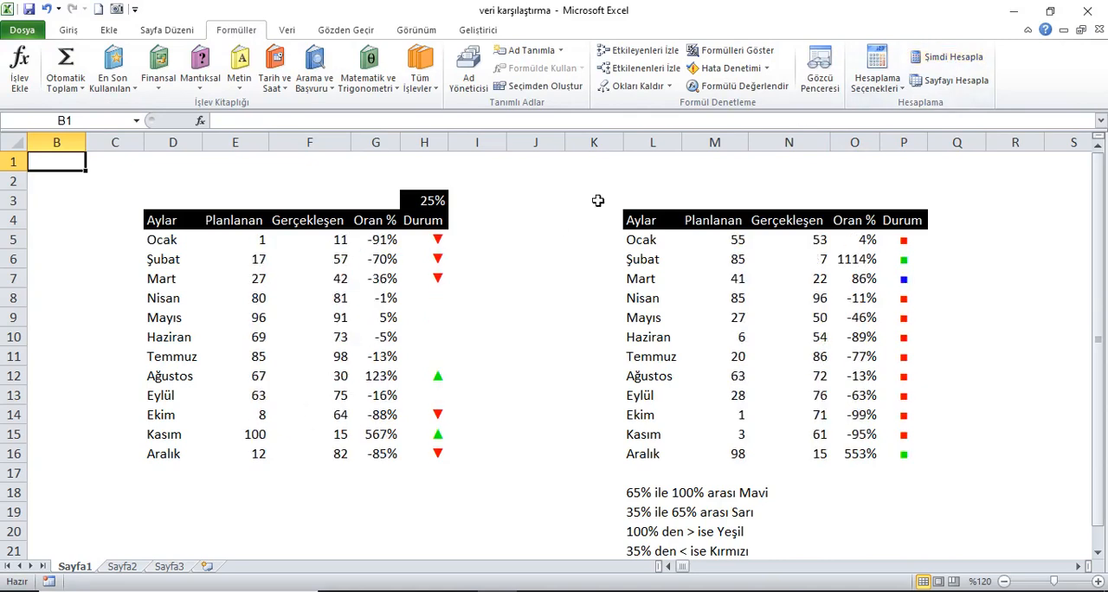
{"action": "left_click", "coordinate": [942, 58]}
{"action": "left_click", "coordinate": [944, 59]}
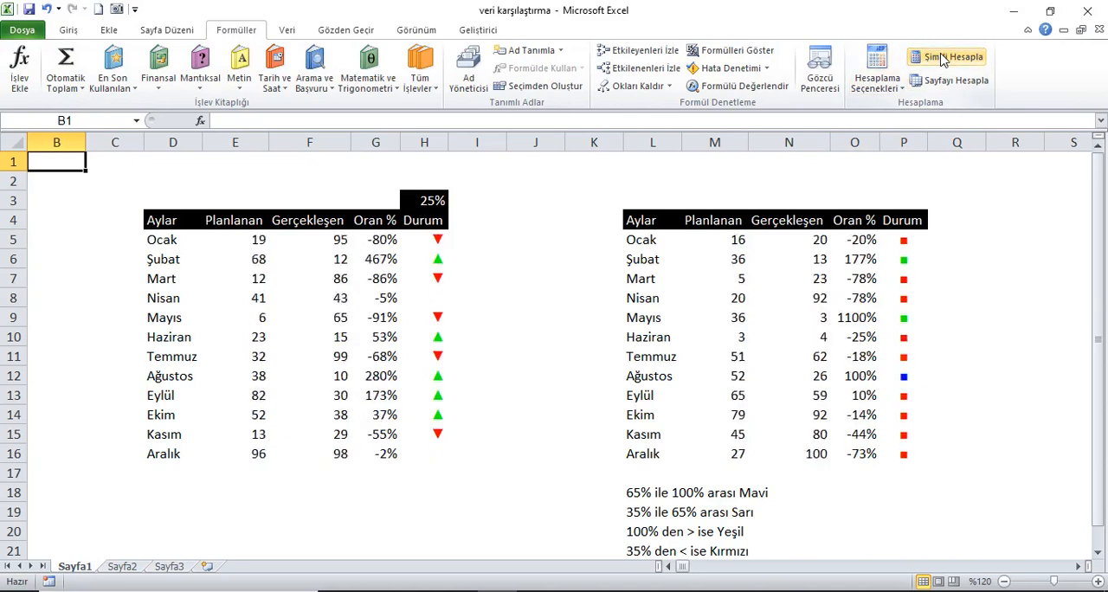
{"action": "left_click", "coordinate": [945, 59]}
{"action": "left_click", "coordinate": [947, 60]}
{"action": "left_click", "coordinate": [950, 60]}
{"action": "left_click", "coordinate": [953, 63]}
{"action": "left_click", "coordinate": [952, 61]}
{"action": "left_click", "coordinate": [953, 61]}
{"action": "left_click", "coordinate": [954, 60]}
{"action": "left_click", "coordinate": [955, 59]}
{"action": "left_click", "coordinate": [955, 58]}
{"action": "left_click", "coordinate": [957, 59]}
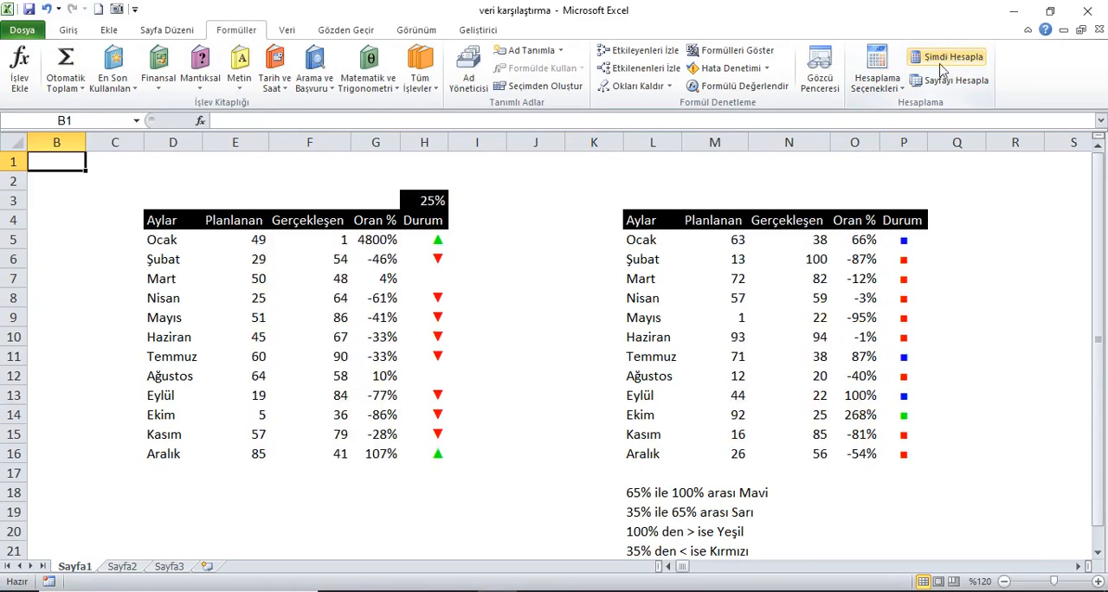
Copy the first table's Aylar, Planlanan and Gerçekleşen columns (D4:F16) from Sayfa1 to A1 of Sayfa2 and autofit all columns.
{"action": "left_click_drag", "start_coordinate": [178, 222], "coordinate": [291, 454]}
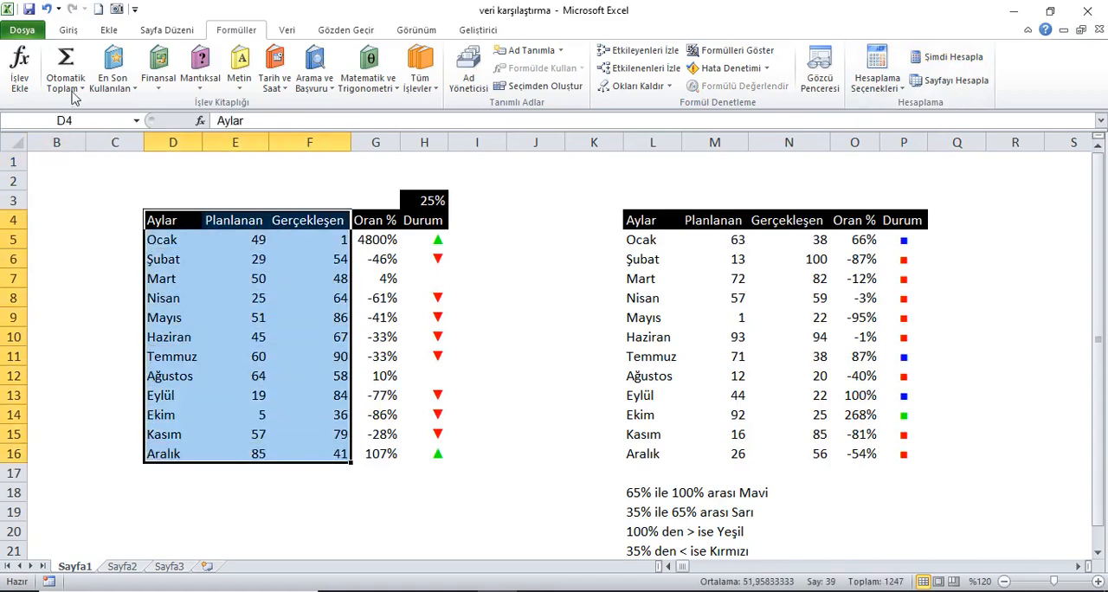
{"action": "left_click", "coordinate": [68, 30]}
{"action": "left_click", "coordinate": [59, 70]}
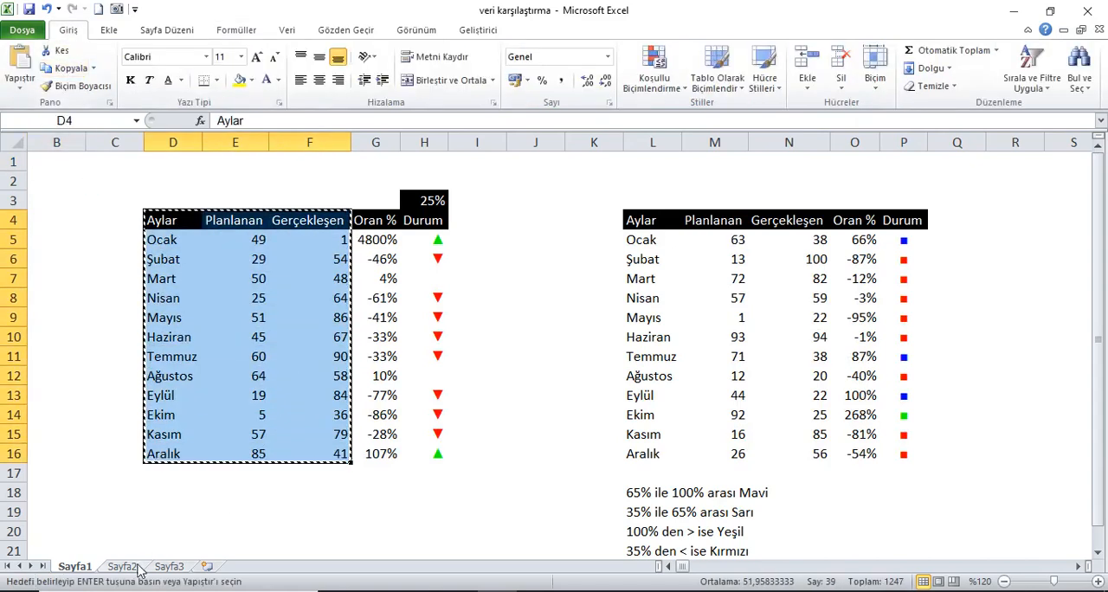
{"action": "left_click", "coordinate": [136, 565]}
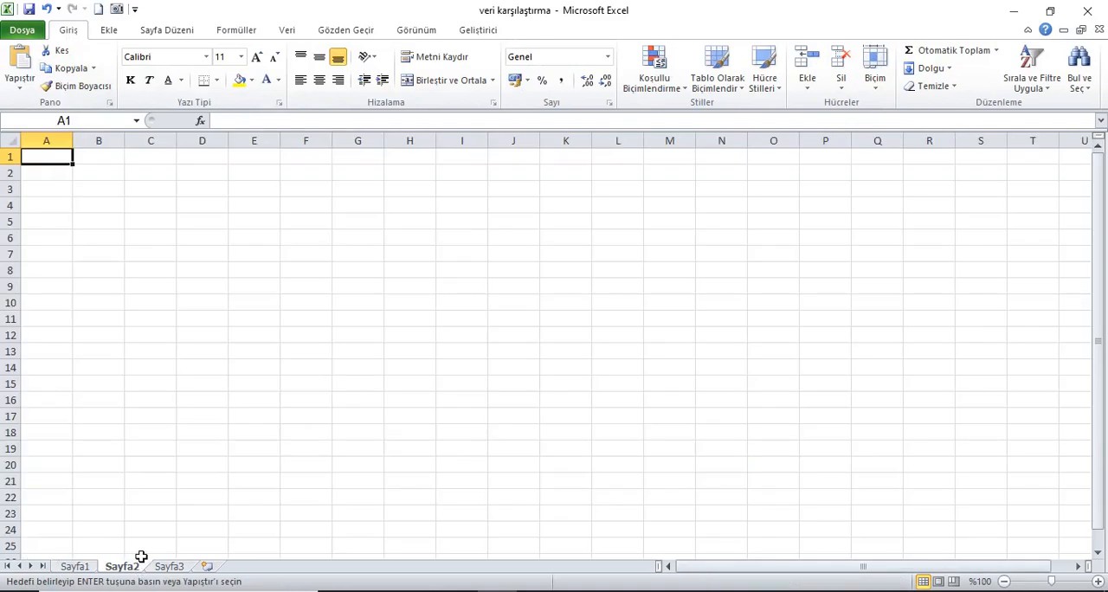
{"action": "left_click", "coordinate": [19, 53]}
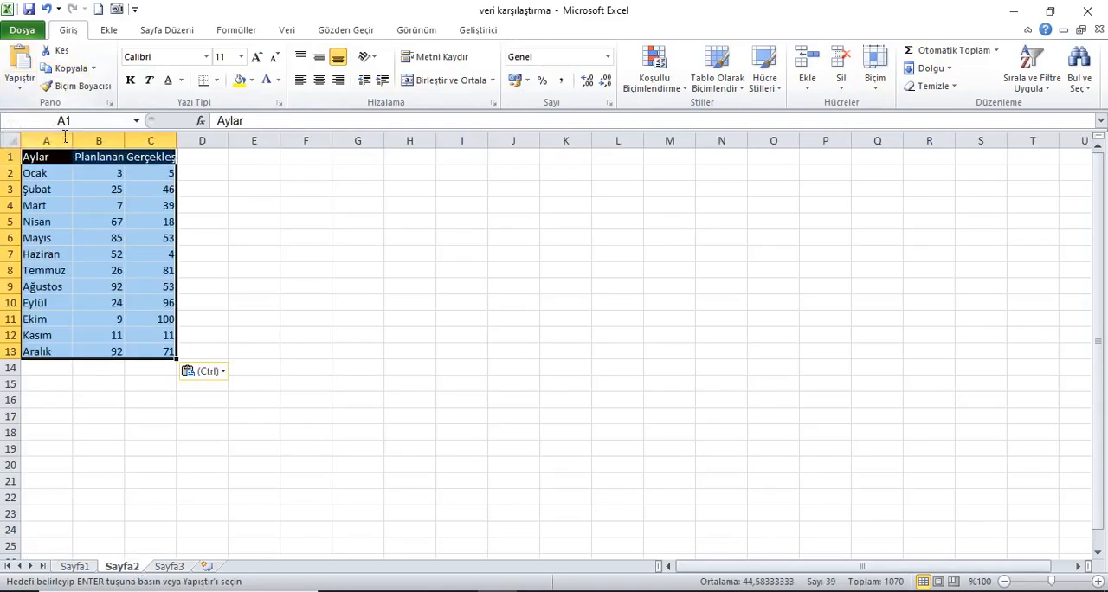
{"action": "left_click", "coordinate": [11, 140]}
{"action": "double_click", "coordinate": [73, 140]}
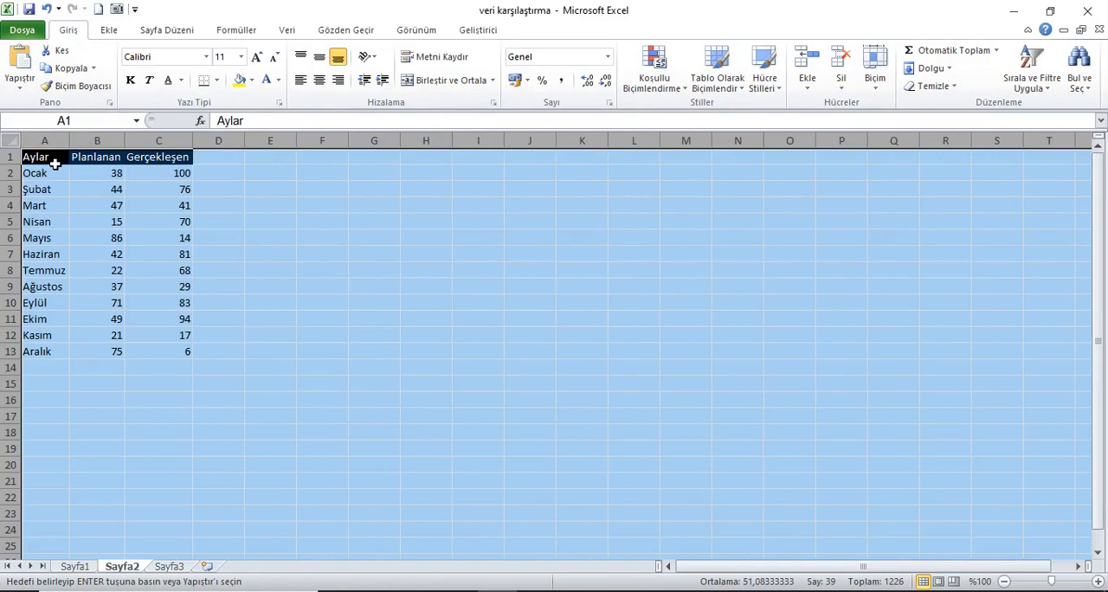
{"action": "left_click", "coordinate": [53, 164]}
Copy the first table's Oran % and Durum headings with the 25% cell above (G3:H4) from Sayfa1 to D1 of Sayfa2.
{"action": "left_click", "coordinate": [83, 567]}
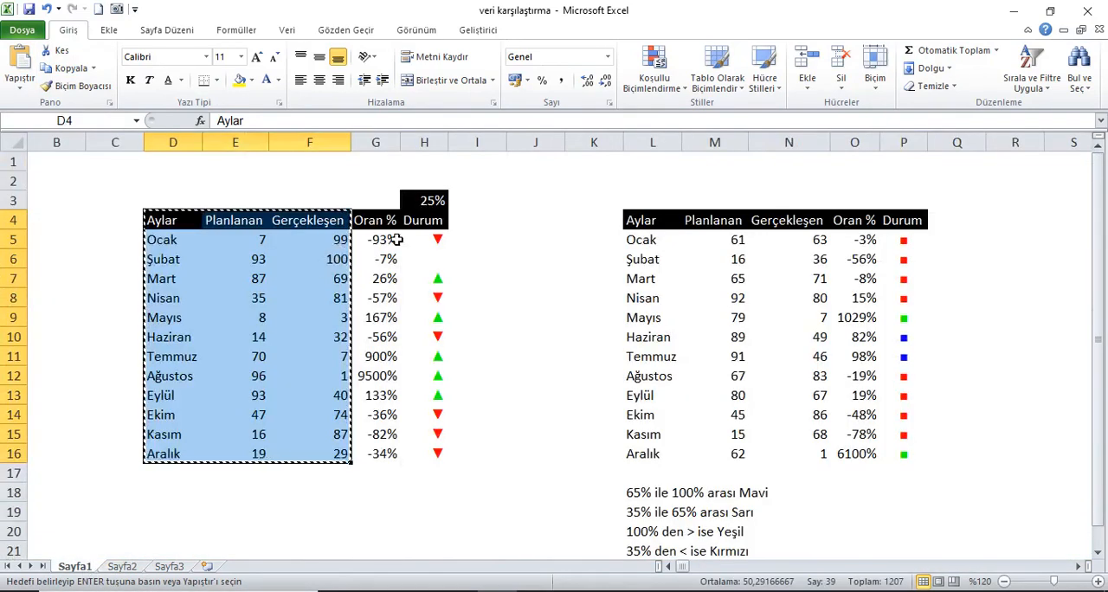
{"action": "left_click_drag", "start_coordinate": [381, 220], "coordinate": [424, 201]}
{"action": "left_click", "coordinate": [71, 69]}
{"action": "left_click", "coordinate": [122, 566]}
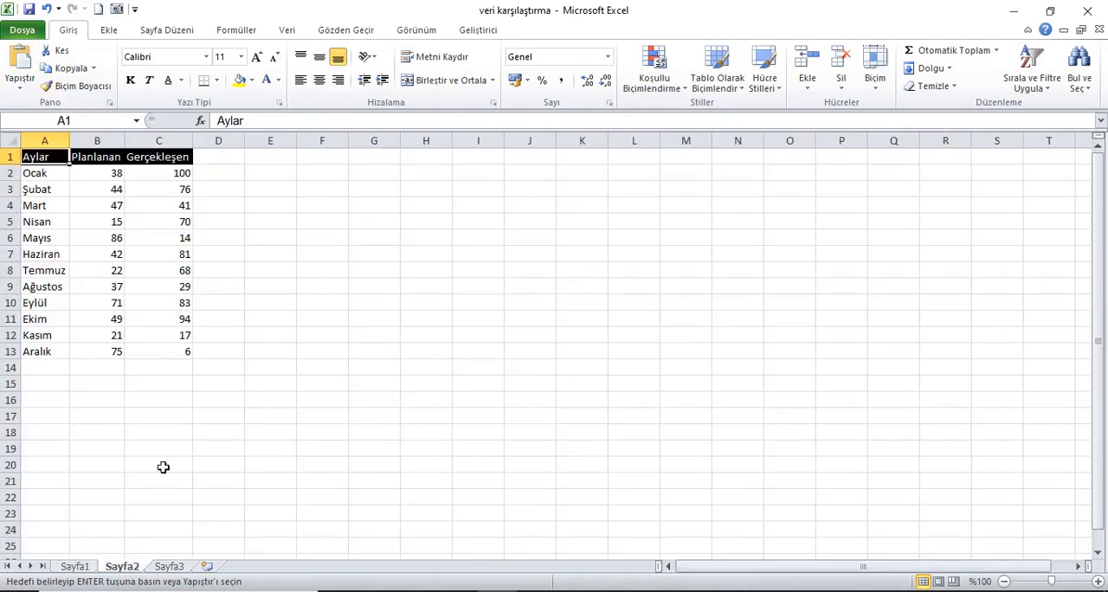
{"action": "left_click", "coordinate": [217, 158]}
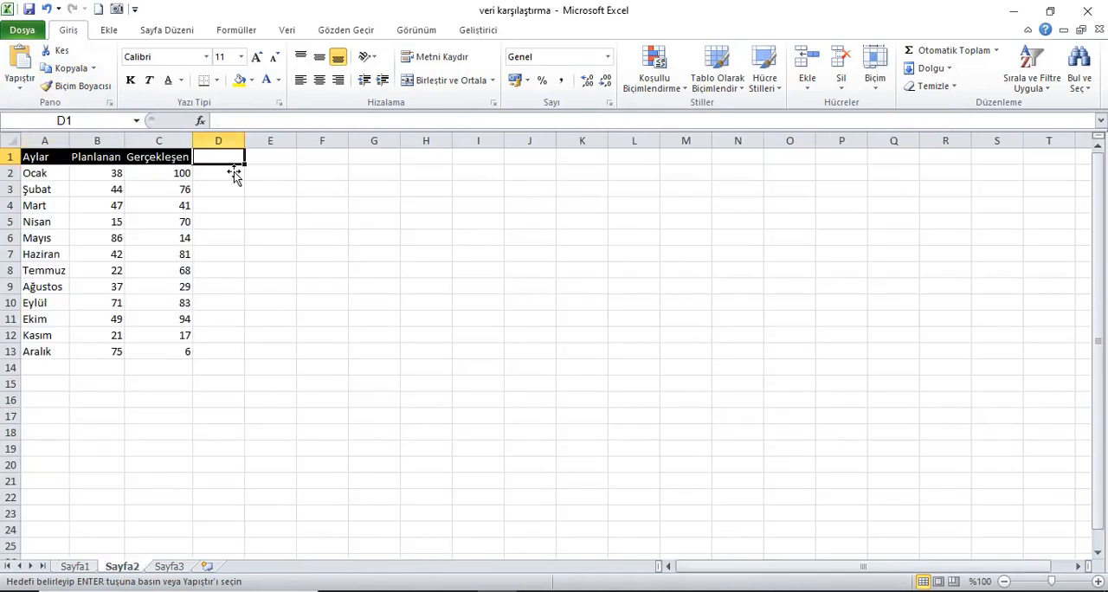
{"action": "left_click", "coordinate": [22, 62]}
Move the months table on Sayfa2 down one row to start at A2, aligned with the Oran % heading, and autofit all columns.
{"action": "left_click_drag", "start_coordinate": [24, 159], "coordinate": [145, 379]}
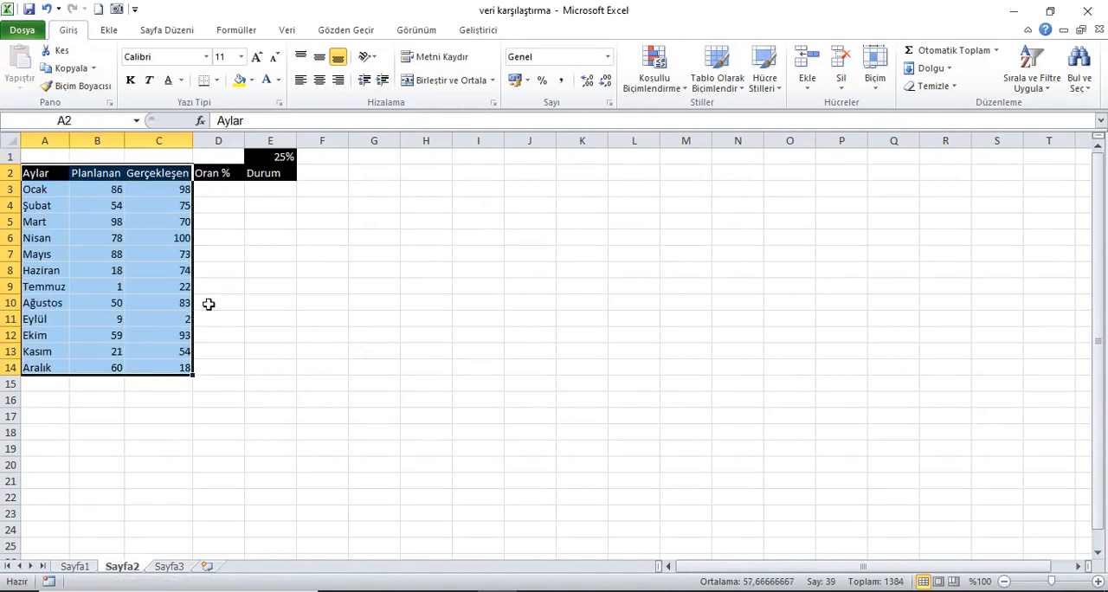
{"action": "left_click", "coordinate": [268, 288]}
{"action": "left_click", "coordinate": [9, 140]}
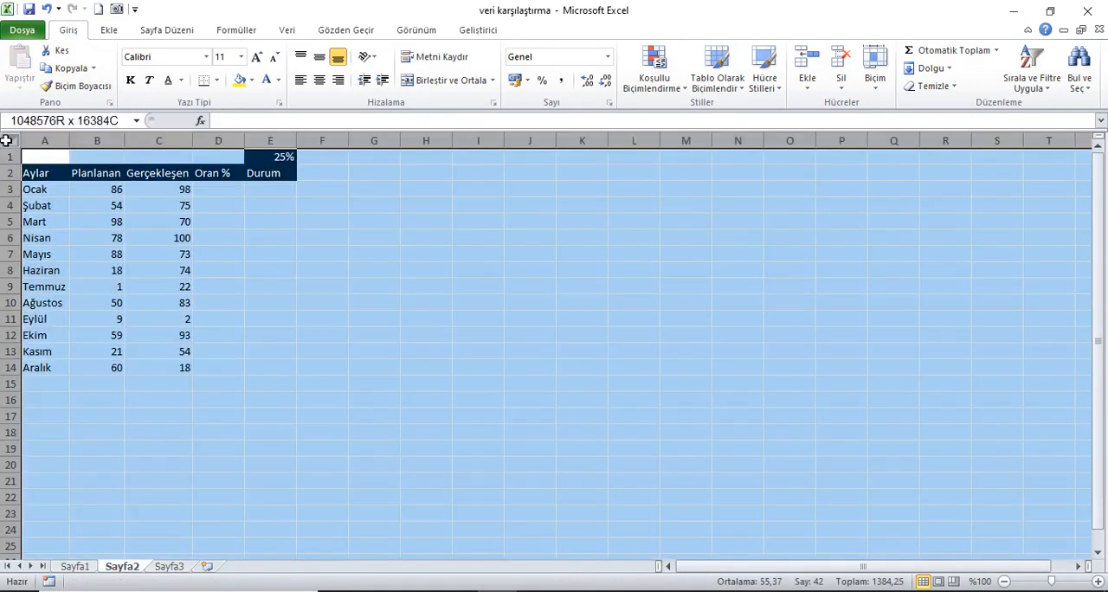
{"action": "double_click", "coordinate": [78, 142]}
{"action": "left_click", "coordinate": [58, 161]}
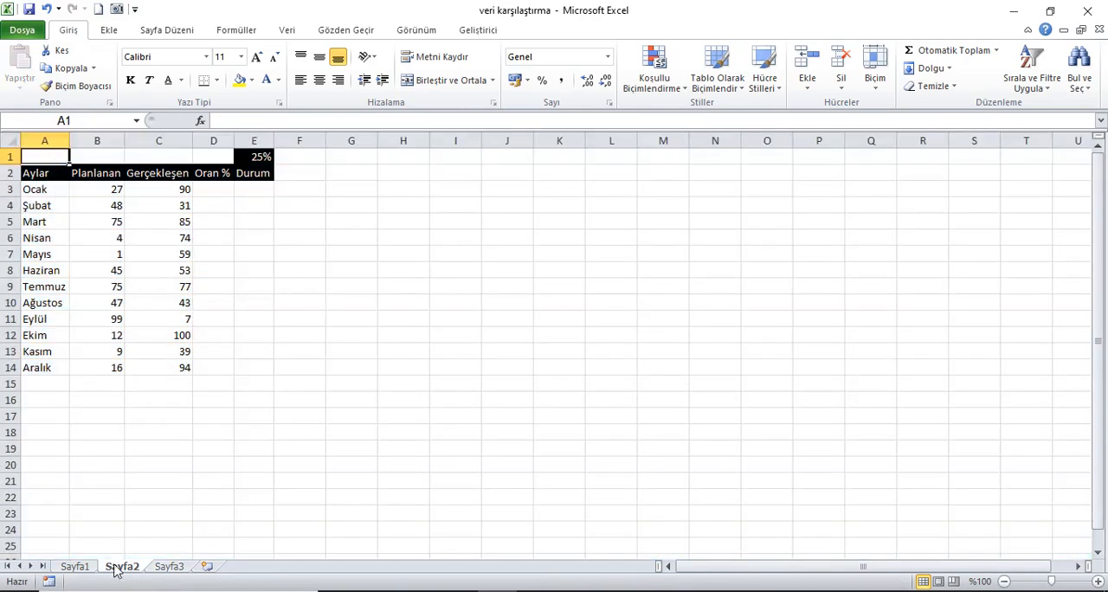
Copy the second table's first three columns and the colour rules beneath (L4:N20) from Sayfa1 to I2 of Sayfa2 and autofit all columns.
{"action": "left_click", "coordinate": [86, 568]}
{"action": "left_click_drag", "start_coordinate": [638, 220], "coordinate": [798, 530]}
{"action": "left_click", "coordinate": [68, 67]}
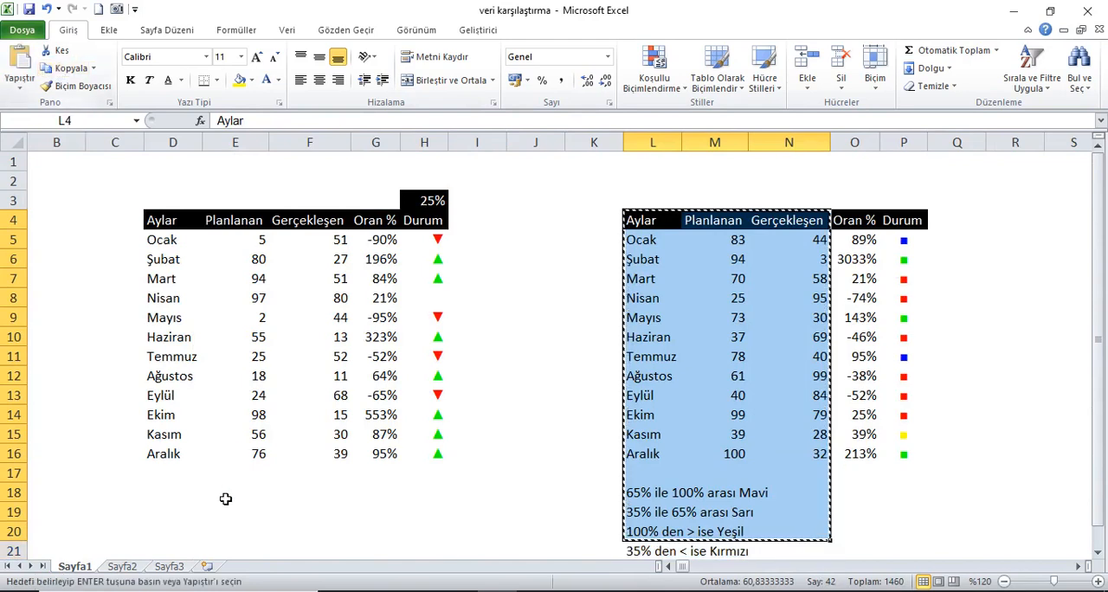
{"action": "left_click", "coordinate": [122, 568]}
{"action": "left_click", "coordinate": [405, 175]}
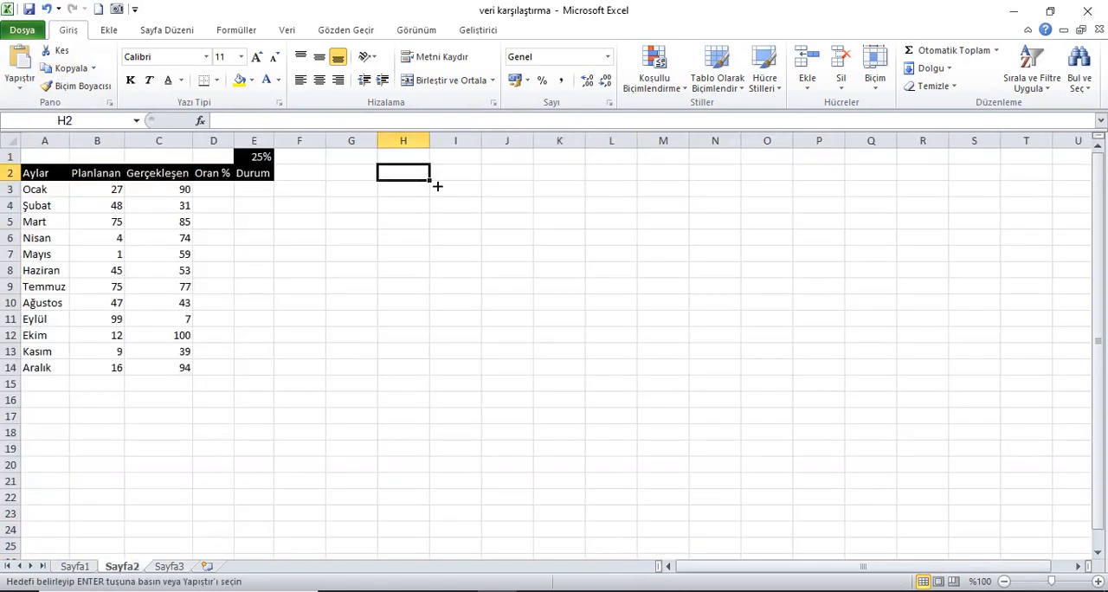
{"action": "left_click", "coordinate": [458, 179]}
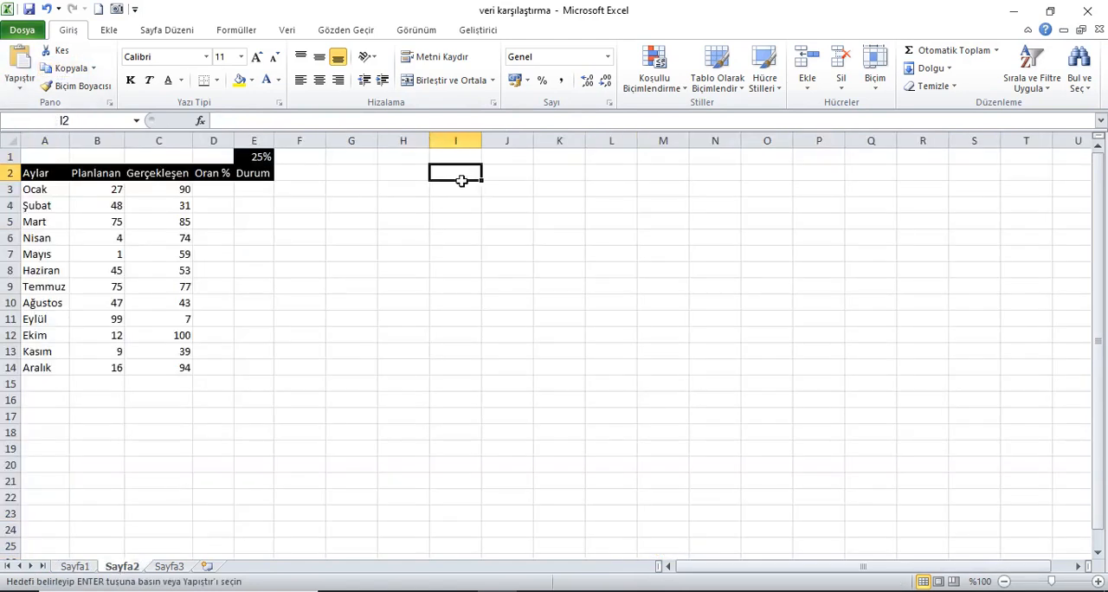
{"action": "left_click", "coordinate": [19, 61]}
{"action": "left_click", "coordinate": [10, 140]}
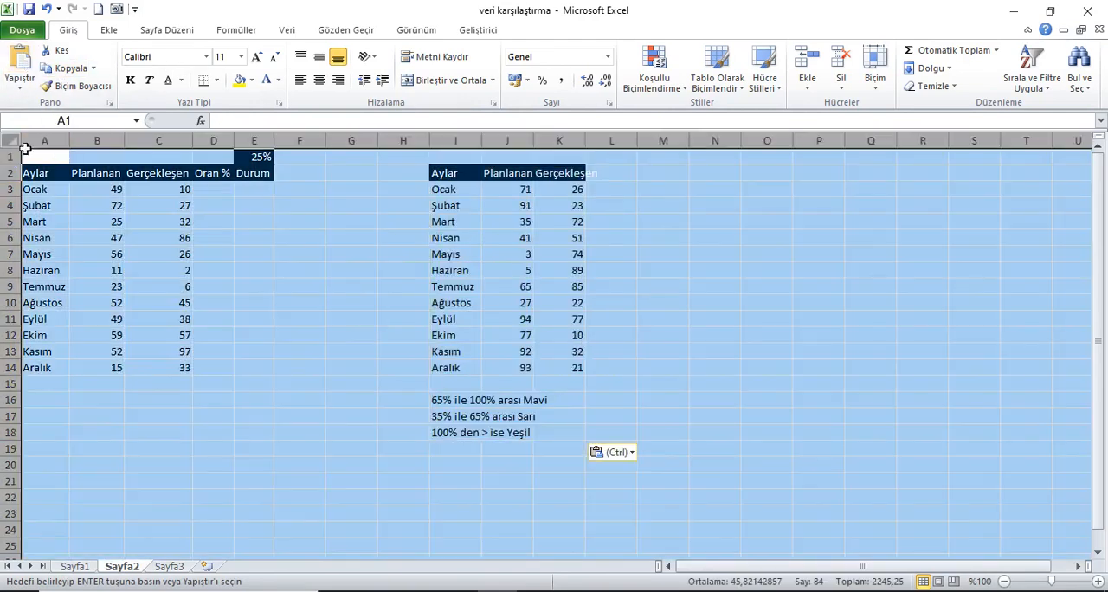
{"action": "double_click", "coordinate": [74, 144]}
{"action": "left_click", "coordinate": [53, 159]}
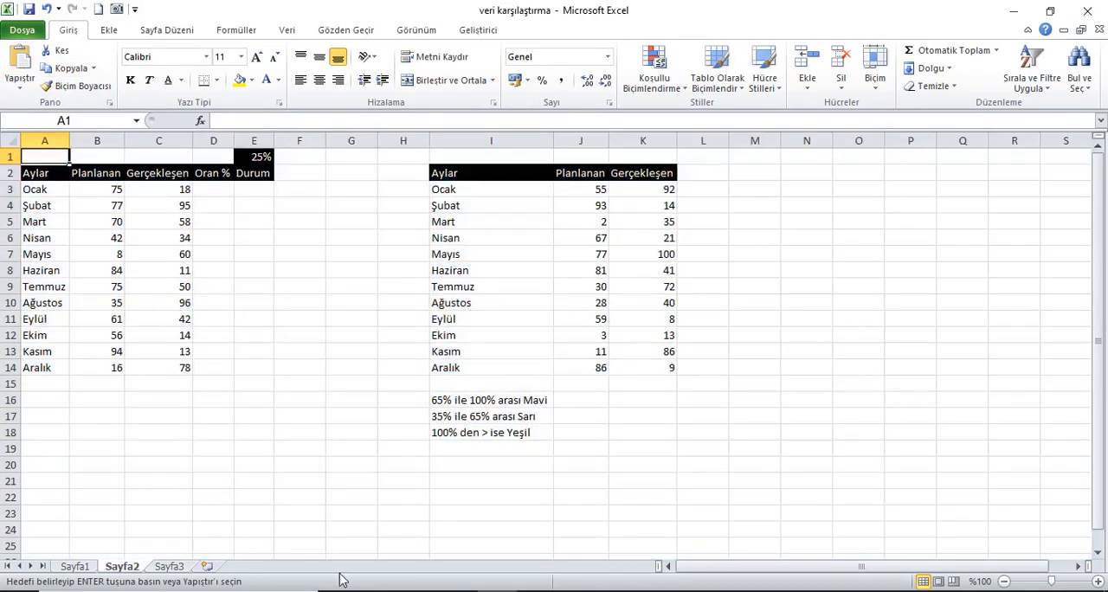
Copy the second table's Oran % and Durum headings (O4:P4) from Sayfa1 to L2 of Sayfa2 and autofit all columns.
{"action": "left_click", "coordinate": [73, 566]}
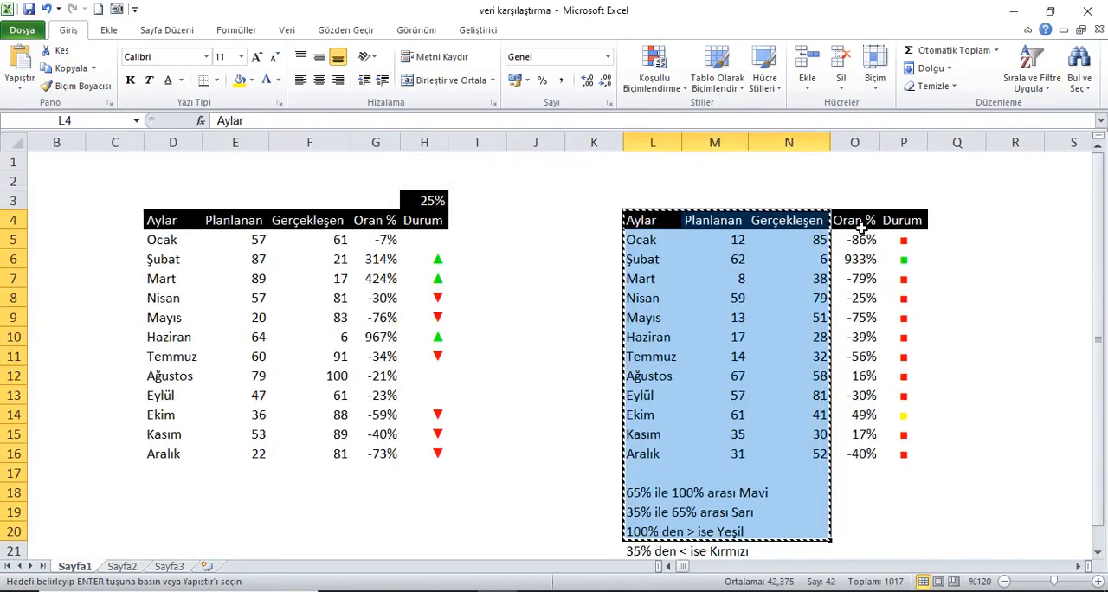
{"action": "left_click_drag", "start_coordinate": [859, 226], "coordinate": [906, 225]}
{"action": "left_click", "coordinate": [62, 67]}
{"action": "left_click", "coordinate": [122, 566]}
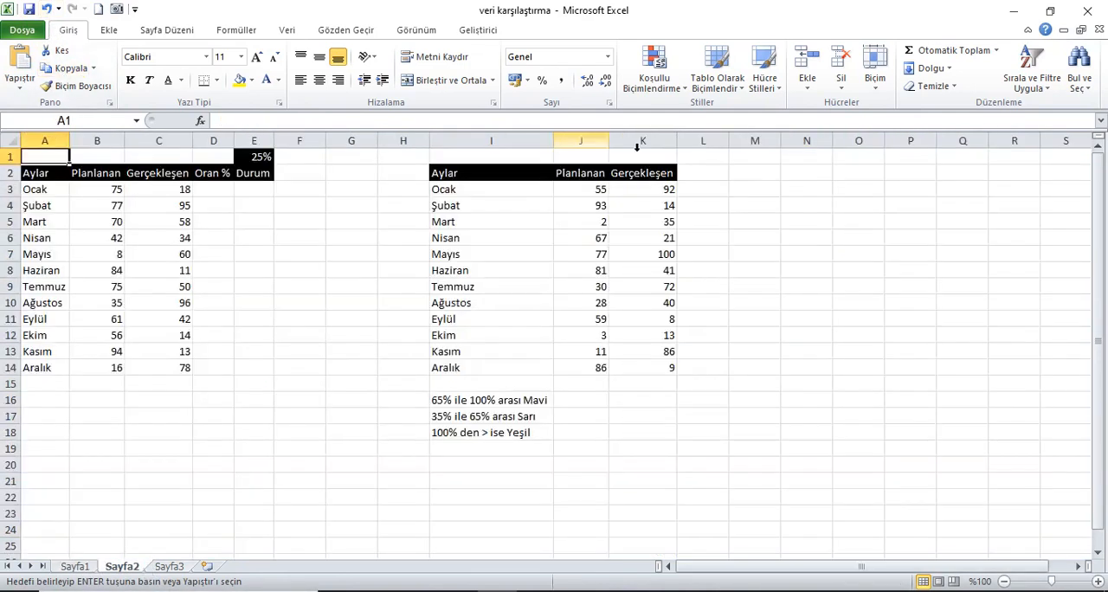
{"action": "left_click", "coordinate": [698, 173]}
{"action": "left_click", "coordinate": [21, 62]}
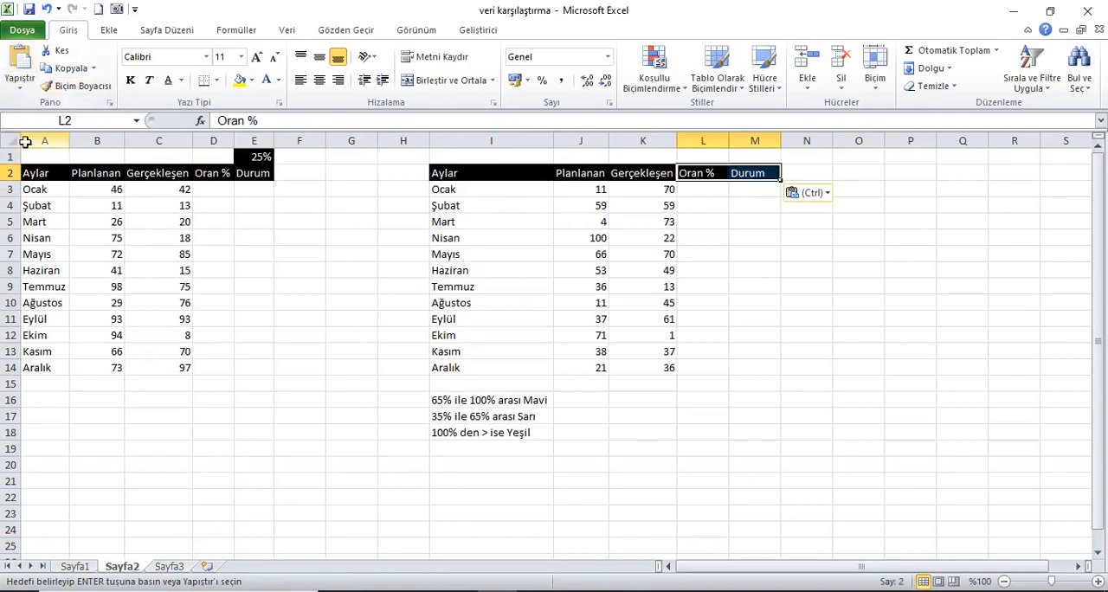
{"action": "left_click", "coordinate": [19, 145]}
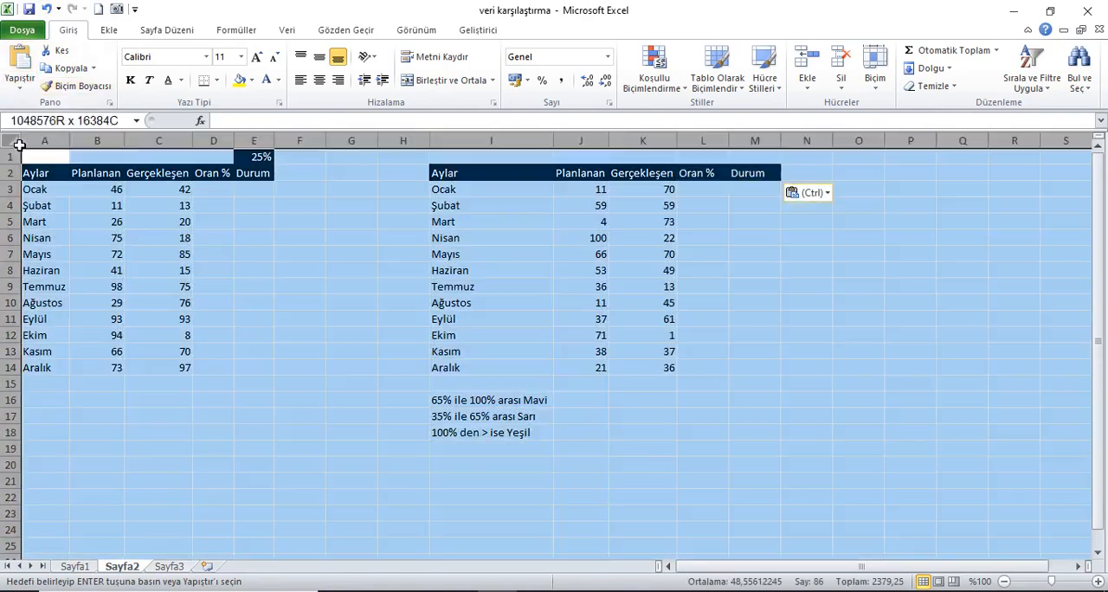
{"action": "double_click", "coordinate": [74, 145]}
{"action": "left_click", "coordinate": [47, 162]}
{"action": "key", "text": "Escape"}
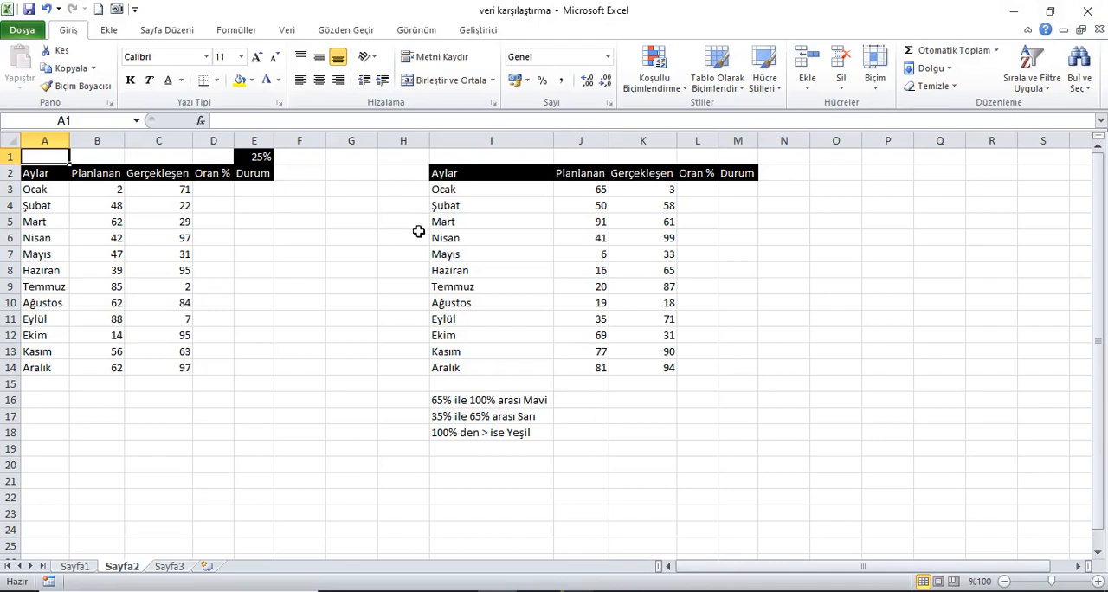
Enter the ratio formula =(B3-C3)/C3 in D3 of the first table's Oran % column.
{"action": "left_click", "coordinate": [209, 193]}
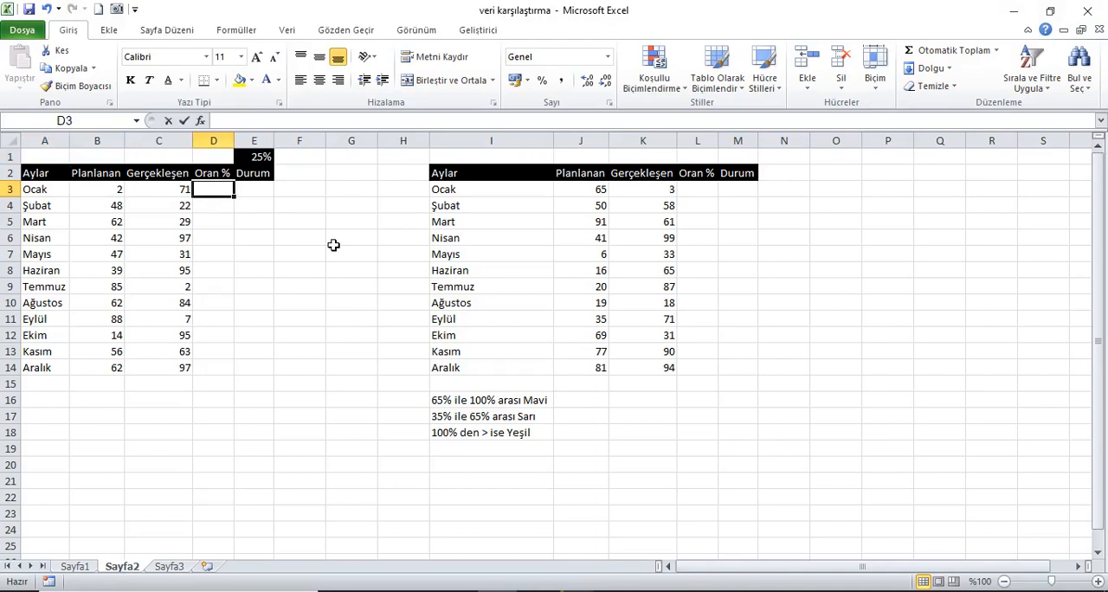
{"action": "type", "text": "="}
{"action": "left_click", "coordinate": [113, 192]}
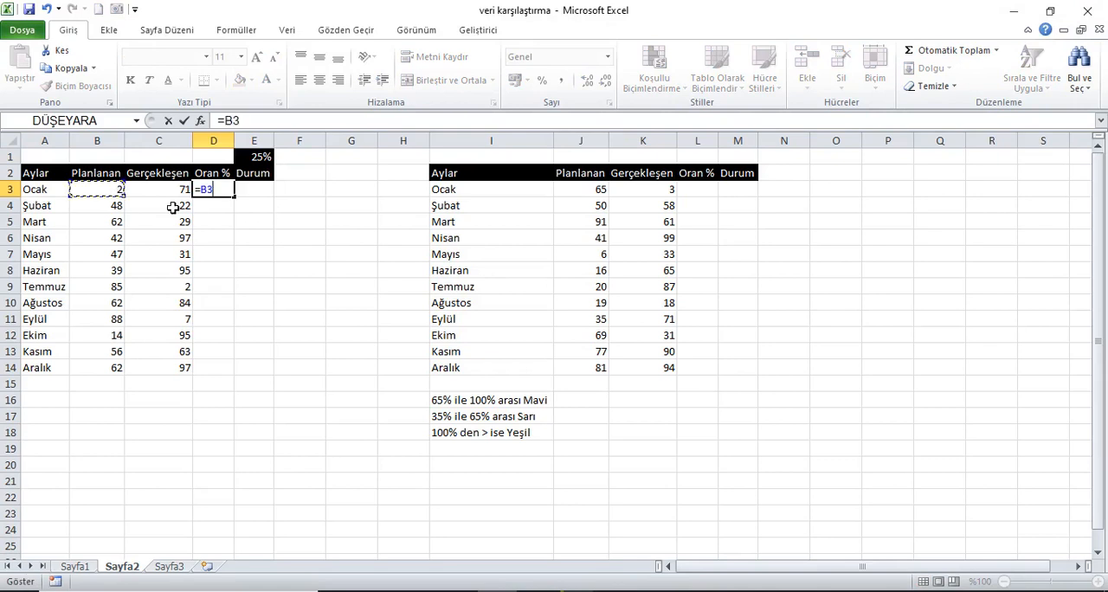
{"action": "type", "text": "-"}
{"action": "left_click", "coordinate": [157, 192]}
{"action": "type", "text": ")/"}
{"action": "left_click", "coordinate": [165, 191]}
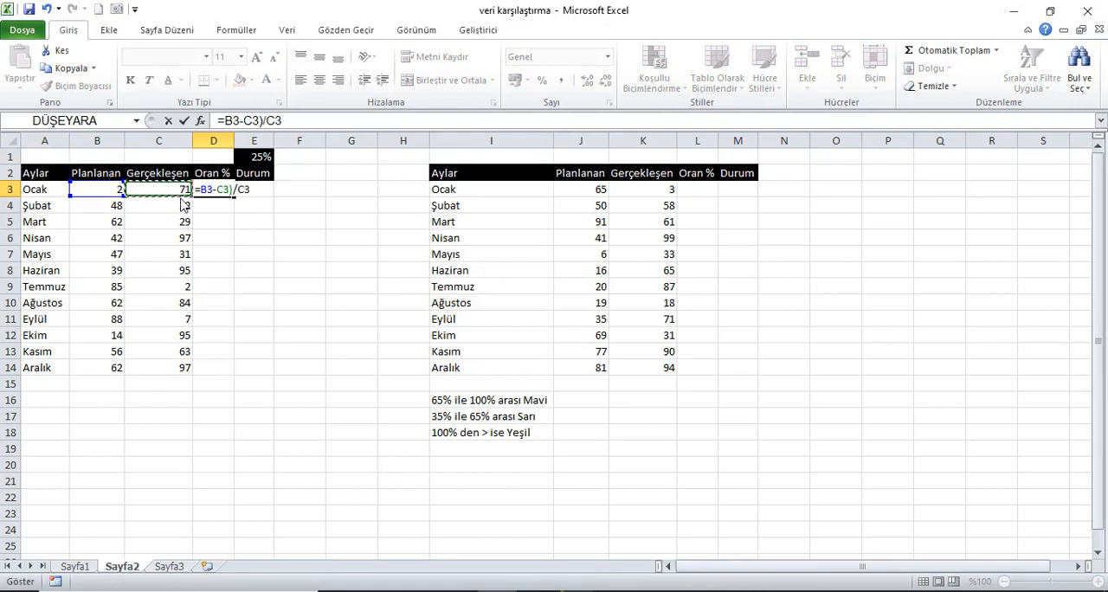
{"action": "key", "text": "Return"}
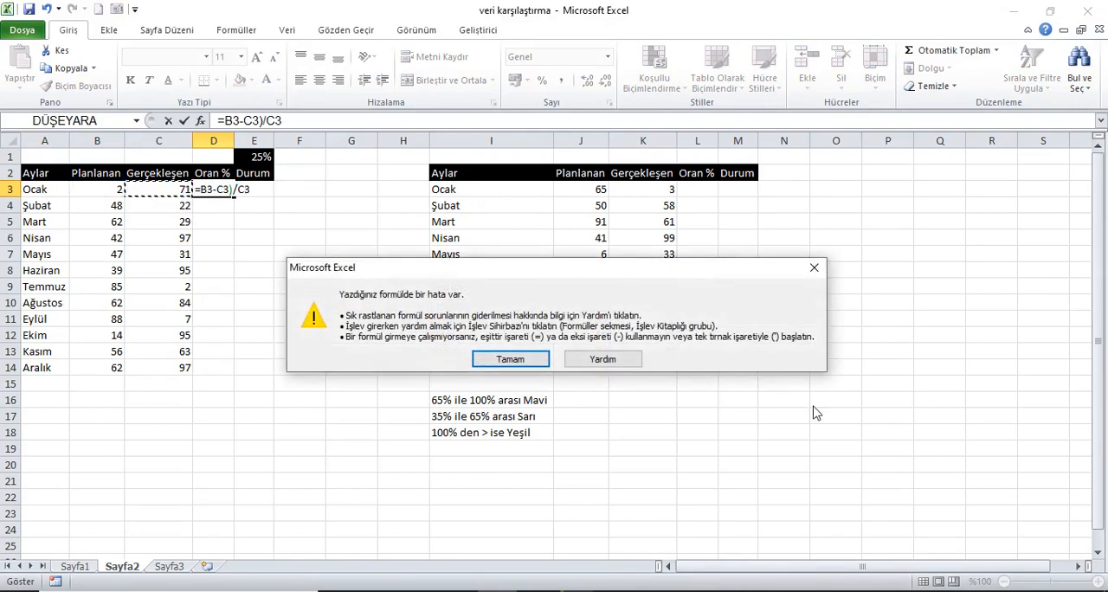
{"action": "left_click", "coordinate": [511, 359]}
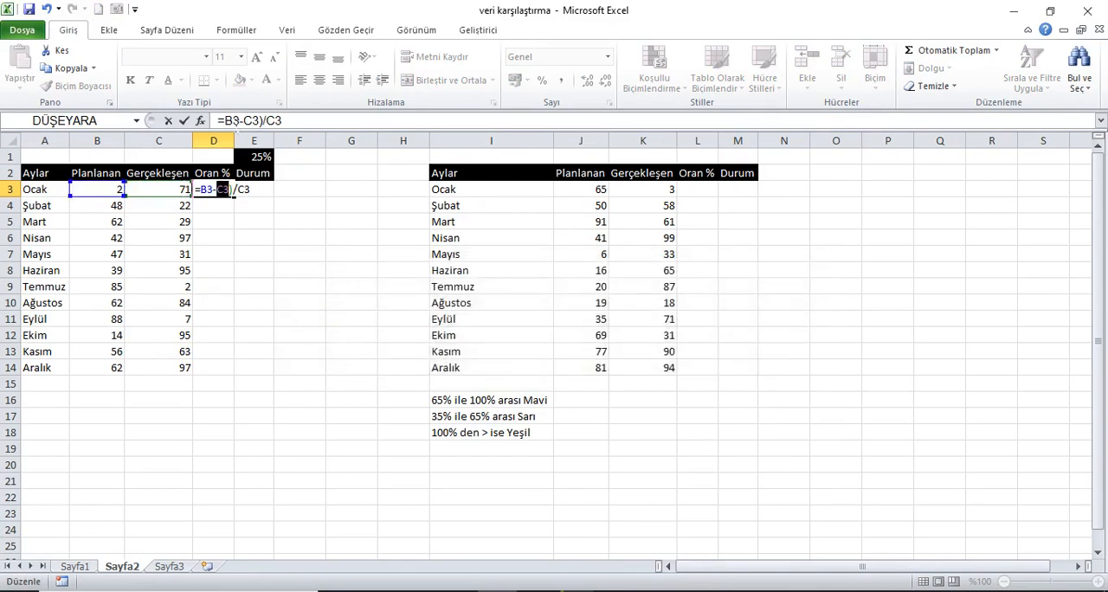
{"action": "type", "text": "("}
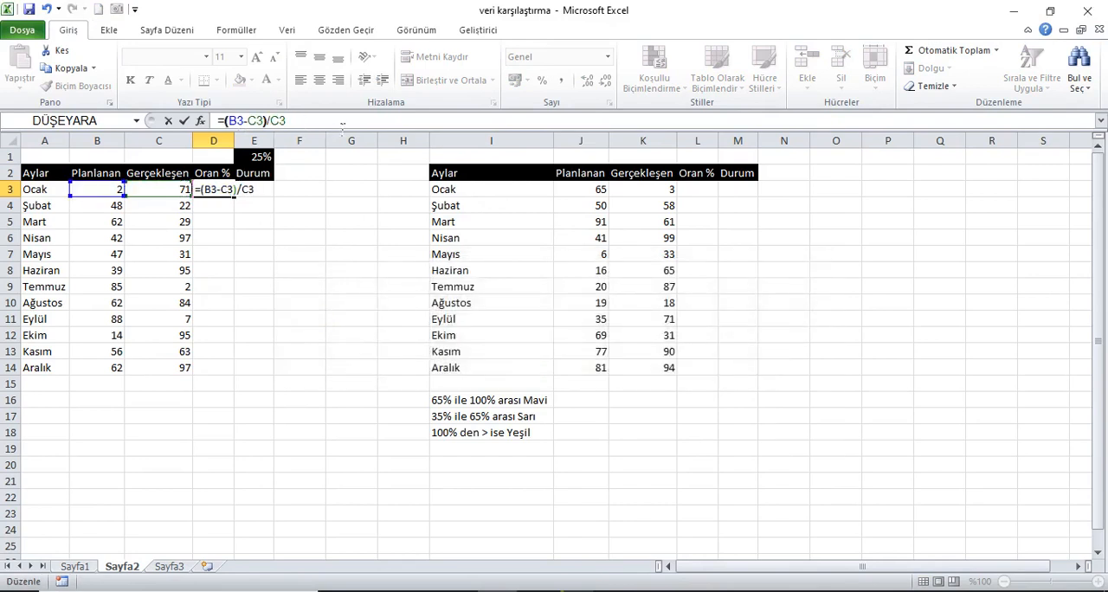
{"action": "key", "text": "Return"}
Format D3 as a percentage and fill its formula down to D14.
{"action": "left_click", "coordinate": [216, 190]}
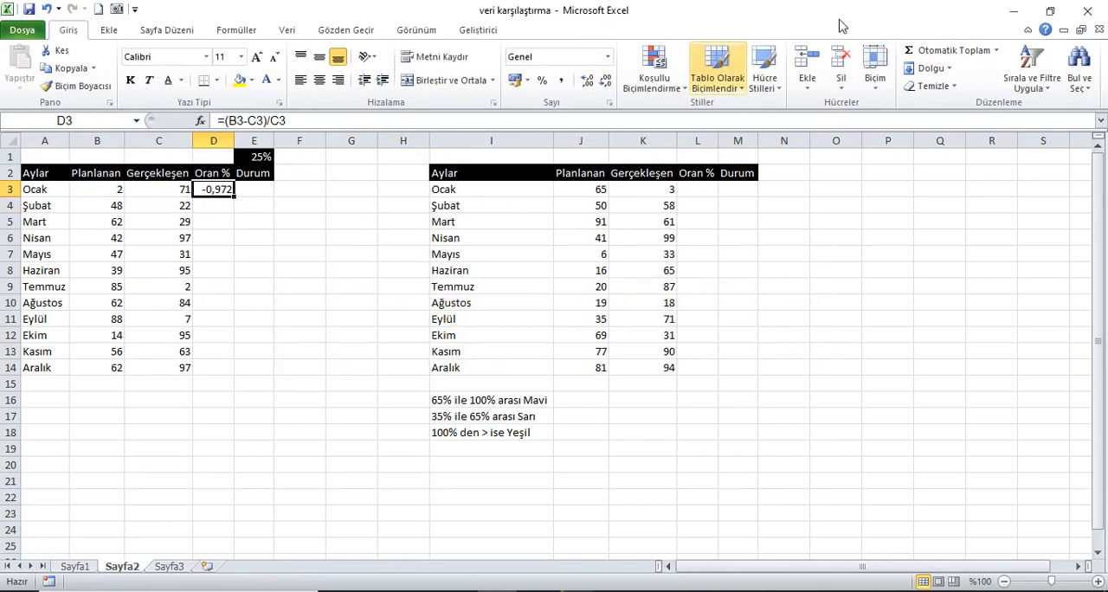
{"action": "left_click", "coordinate": [542, 80]}
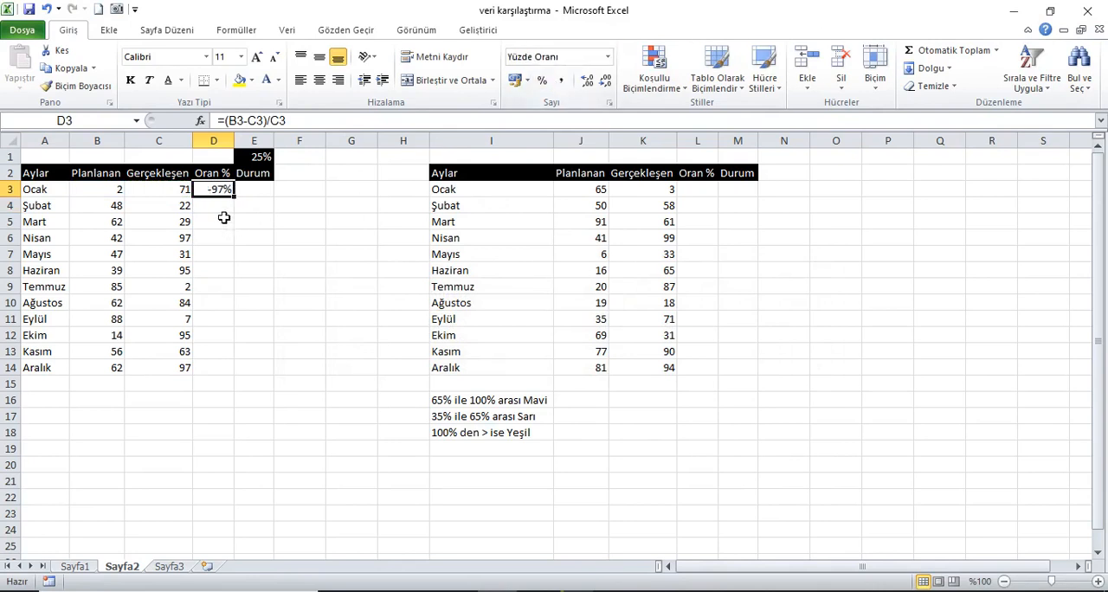
{"action": "left_click_drag", "start_coordinate": [242, 200], "coordinate": [238, 376]}
Copy the ratio formula from D3 to L3 of the second table and fill it down to L14.
{"action": "left_click", "coordinate": [229, 198]}
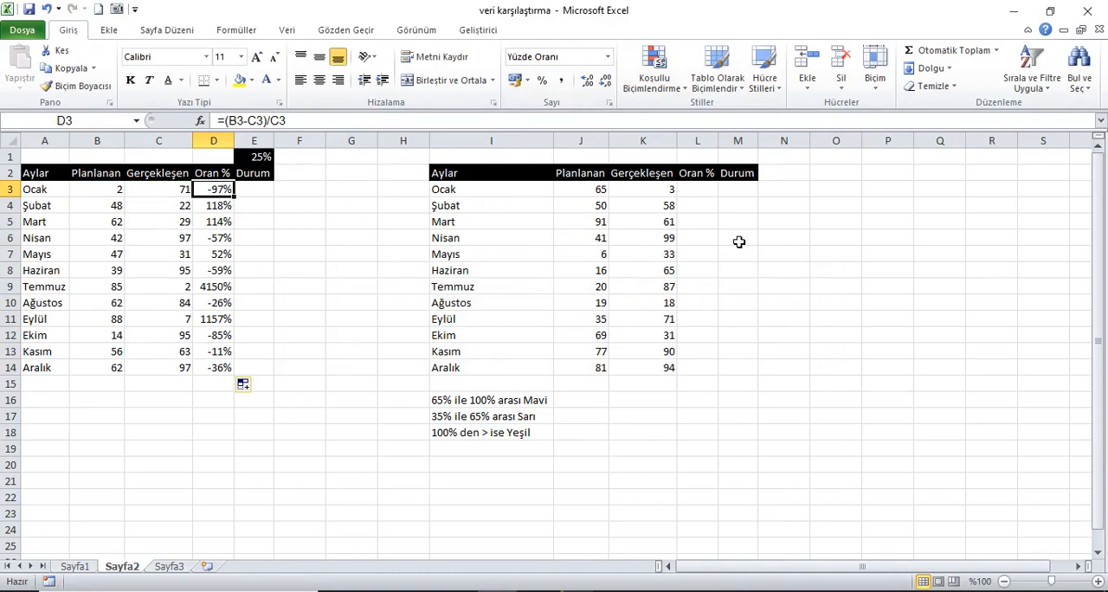
{"action": "key", "text": "ctrl+c"}
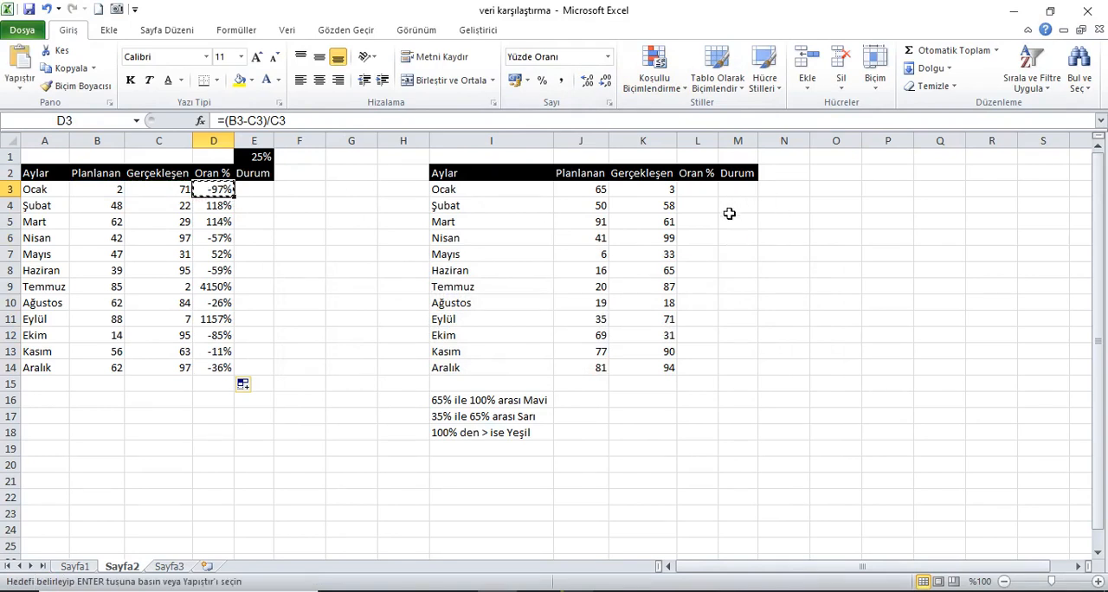
{"action": "left_click", "coordinate": [705, 196]}
{"action": "key", "text": "ctrl+v"}
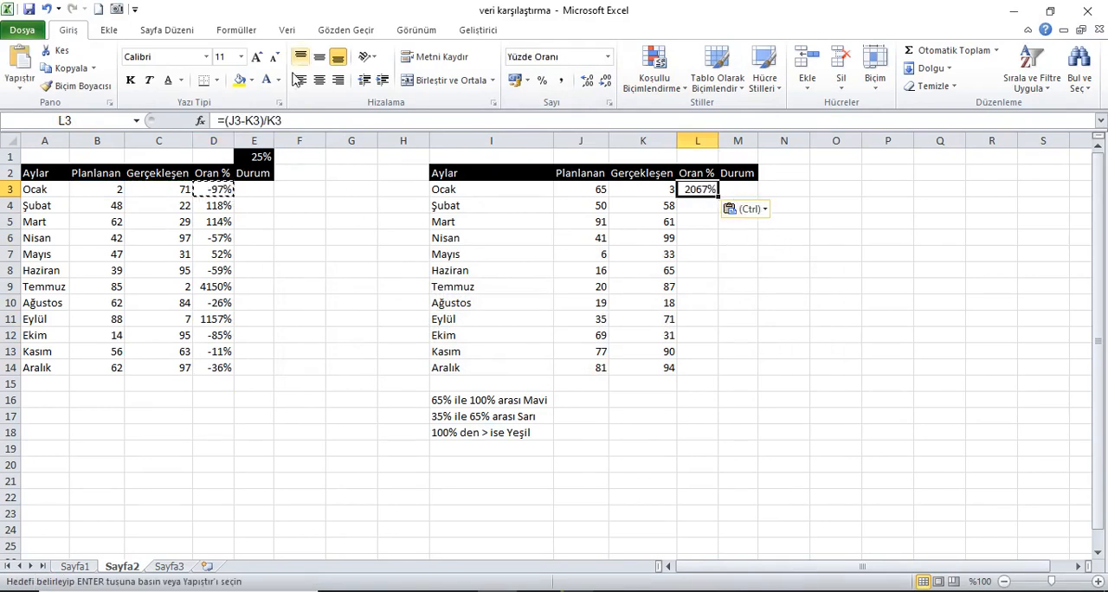
{"action": "left_click", "coordinate": [305, 127]}
{"action": "key", "text": "Return"}
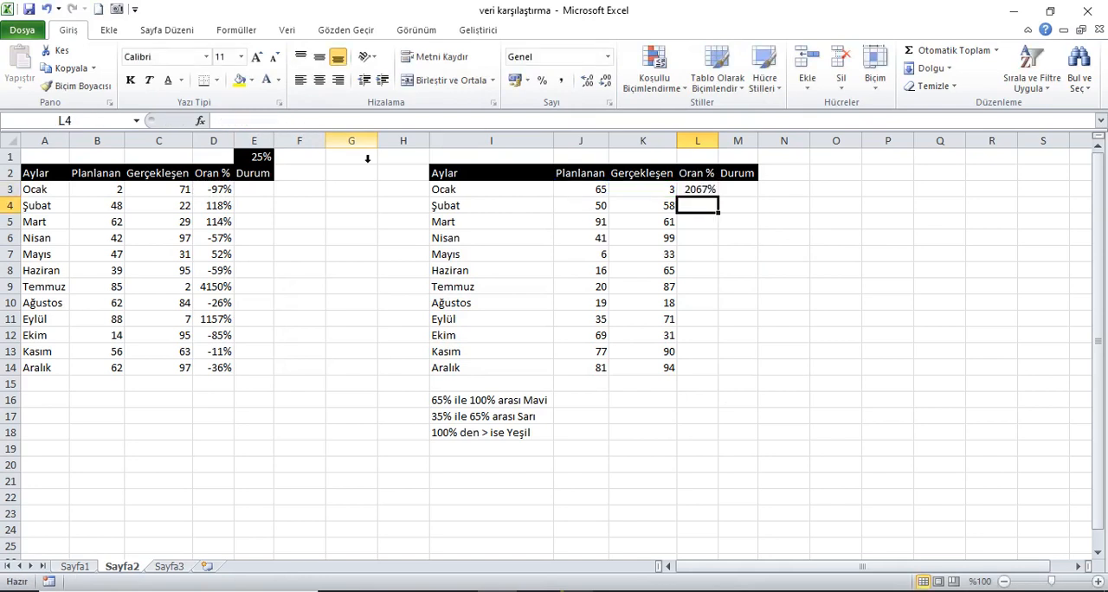
{"action": "left_click", "coordinate": [698, 192]}
{"action": "left_click_drag", "start_coordinate": [718, 196], "coordinate": [733, 378]}
Insert the Geometrik Şekiller symbols ■, ▲ and ▼ into F1.
{"action": "left_click", "coordinate": [259, 197]}
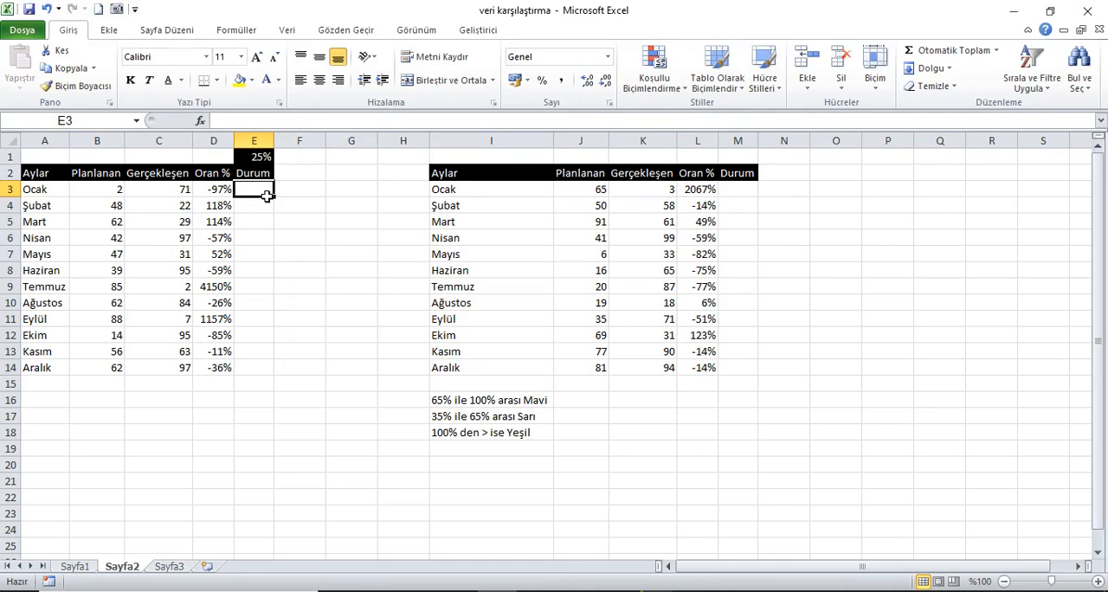
{"action": "left_click", "coordinate": [108, 33]}
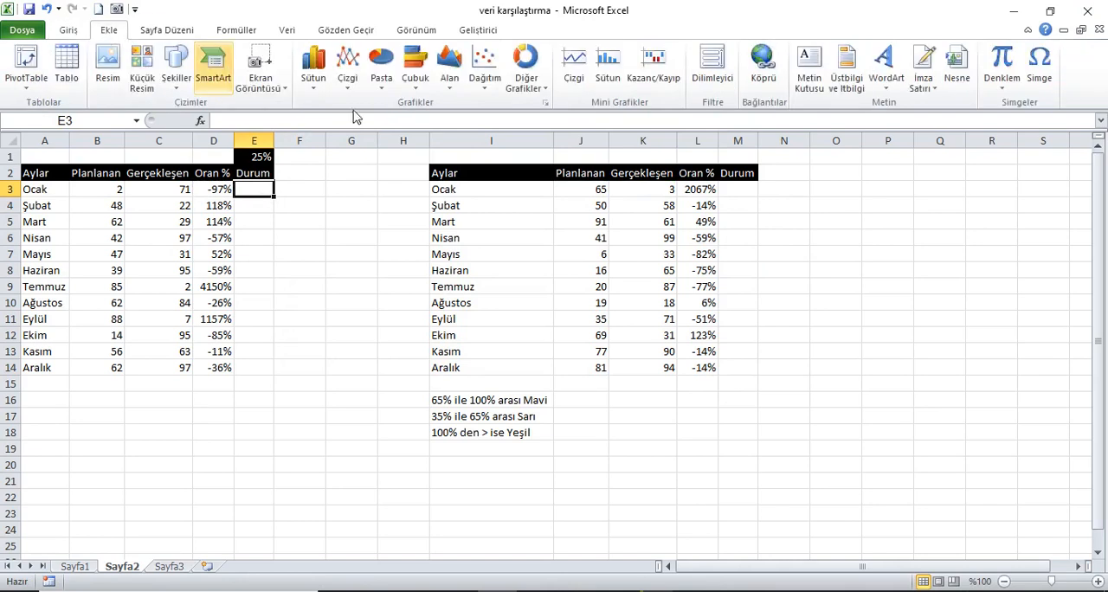
{"action": "left_click", "coordinate": [313, 159]}
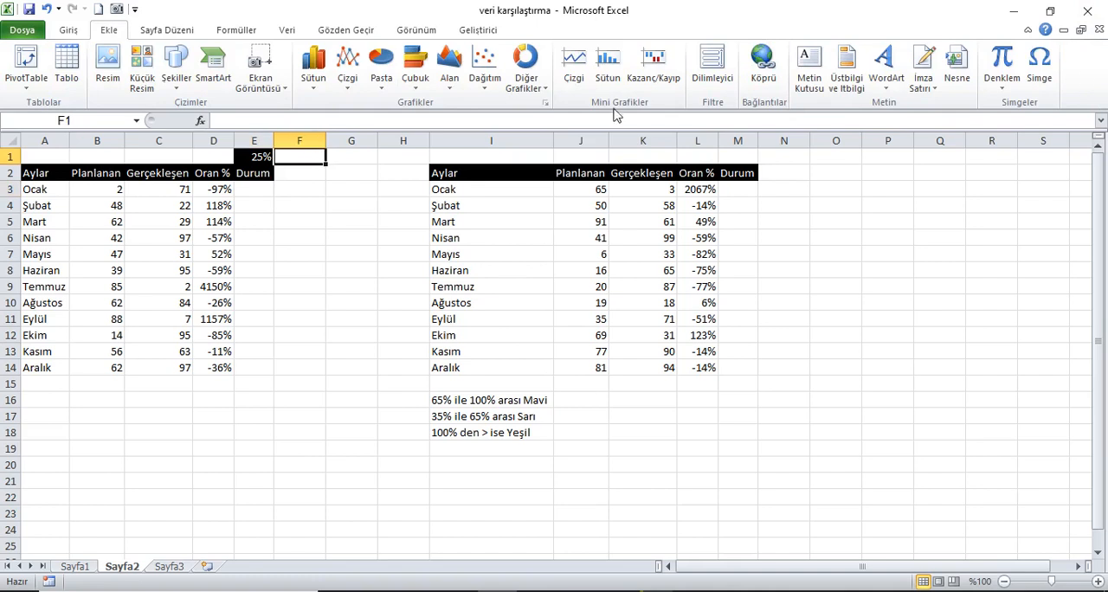
{"action": "left_click", "coordinate": [1039, 73]}
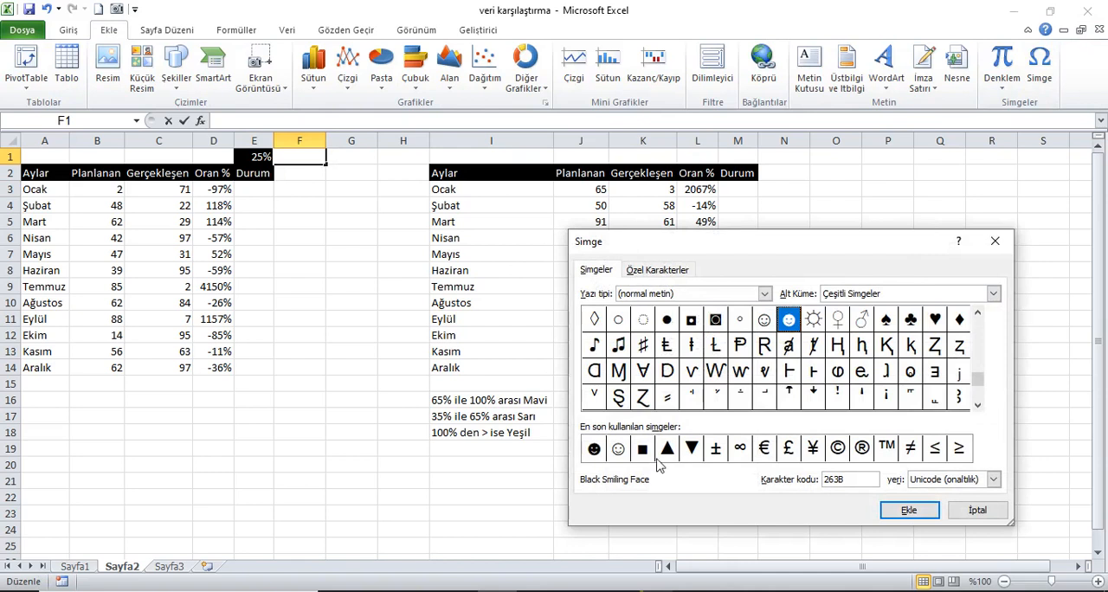
{"action": "left_click", "coordinate": [993, 293]}
{"action": "left_click", "coordinate": [932, 361]}
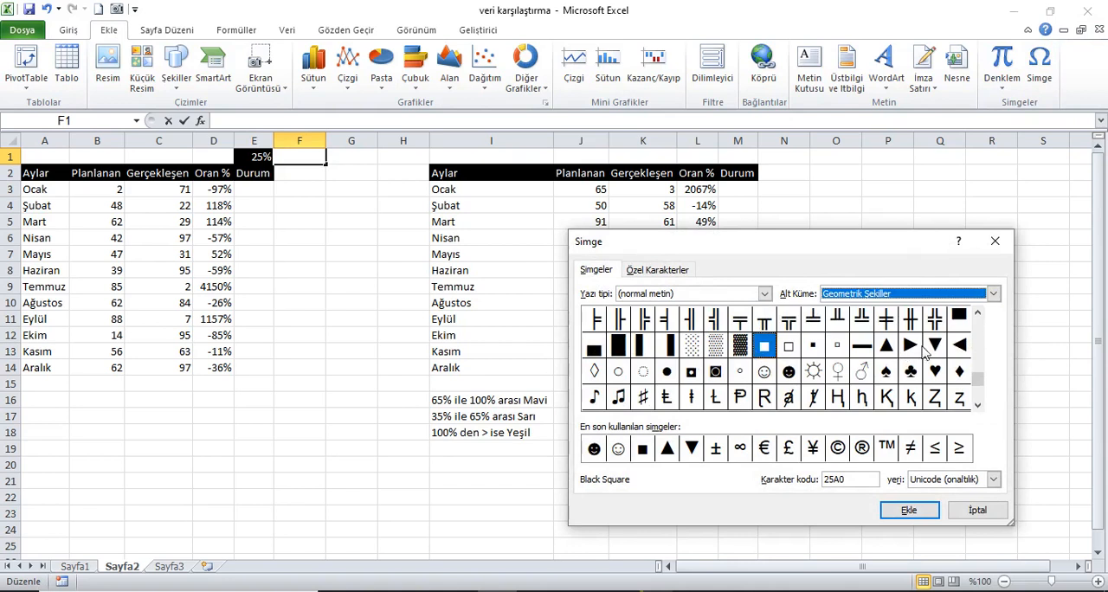
{"action": "left_click", "coordinate": [645, 454]}
{"action": "left_click", "coordinate": [909, 509]}
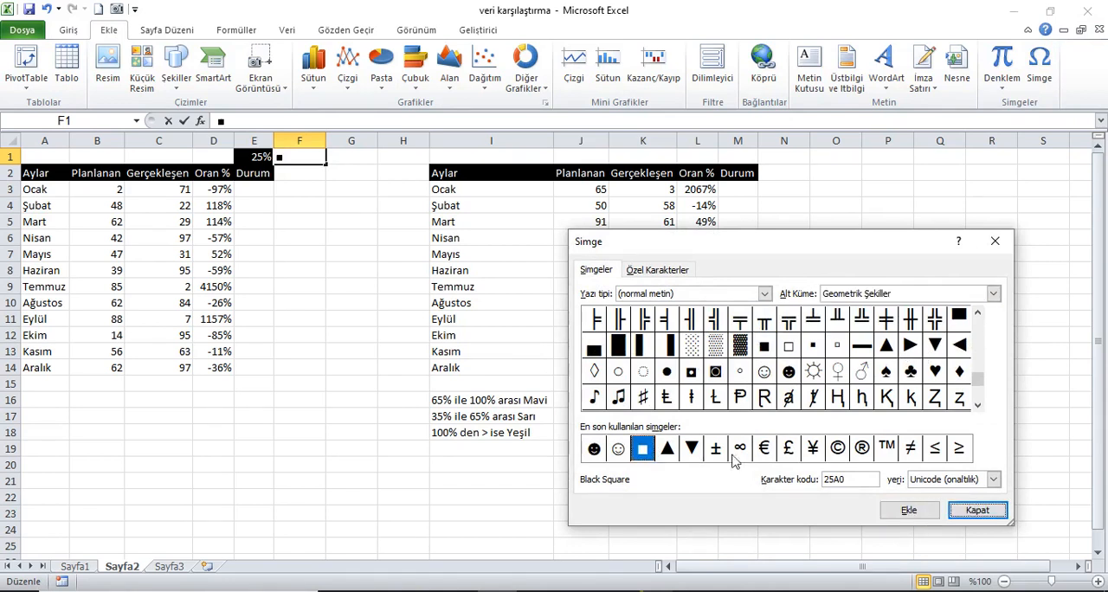
{"action": "left_click", "coordinate": [667, 449]}
{"action": "left_click", "coordinate": [901, 516]}
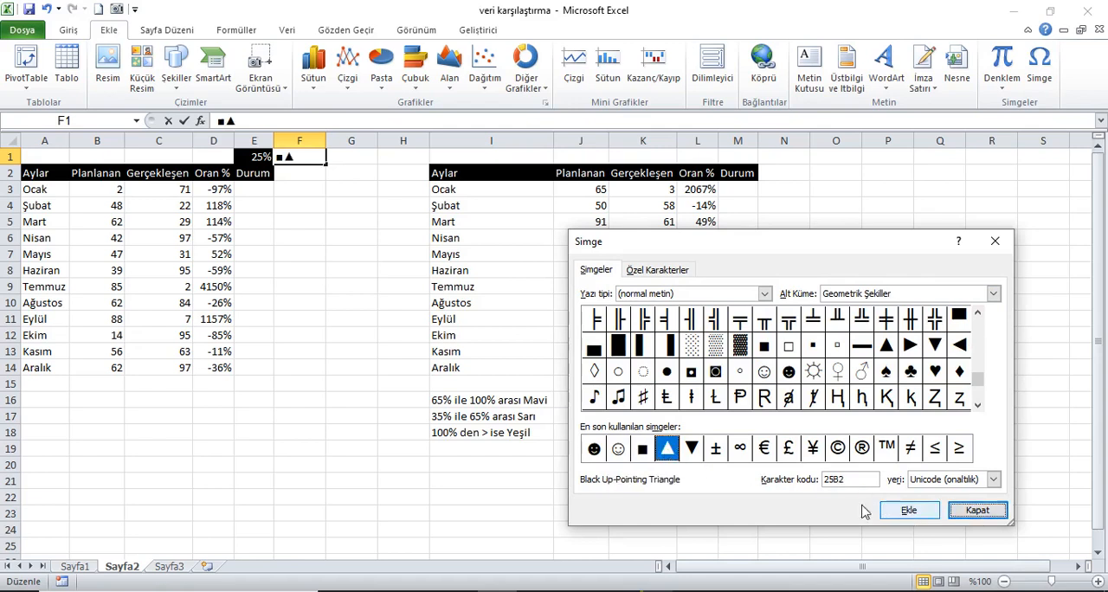
{"action": "left_click", "coordinate": [692, 449]}
{"action": "left_click", "coordinate": [909, 511]}
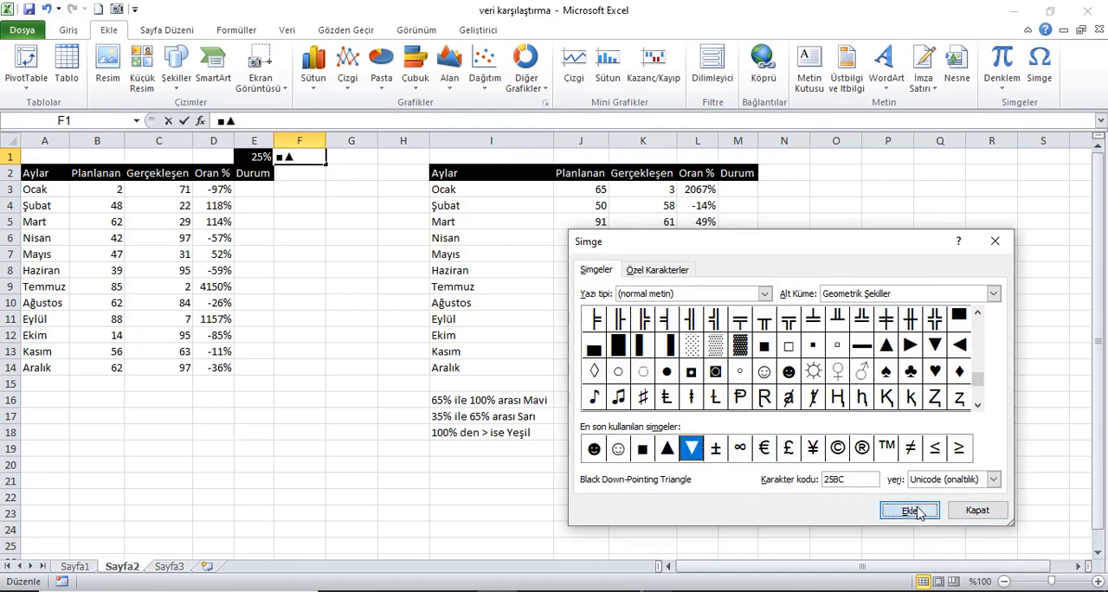
{"action": "left_click", "coordinate": [988, 512]}
{"action": "left_click", "coordinate": [314, 197]}
Begin an EĞER formula in E3 that returns D3 when D3 is greater than the fixed threshold $E$1.
{"action": "left_click", "coordinate": [263, 193]}
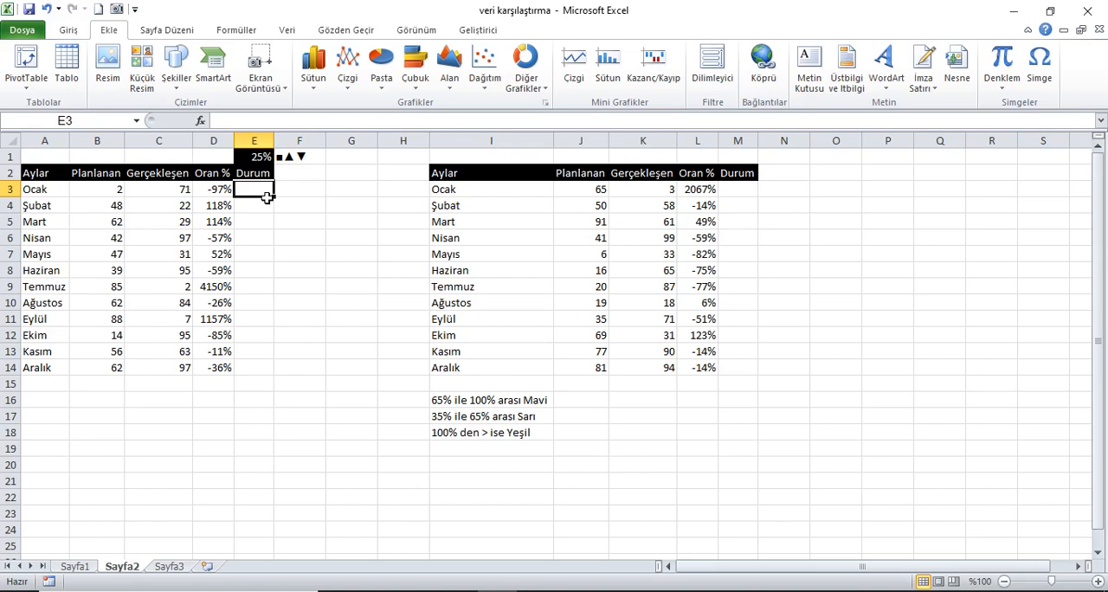
{"action": "type", "text": "=eğer"}
{"action": "key", "text": "Tab"}
{"action": "left_click", "coordinate": [217, 192]}
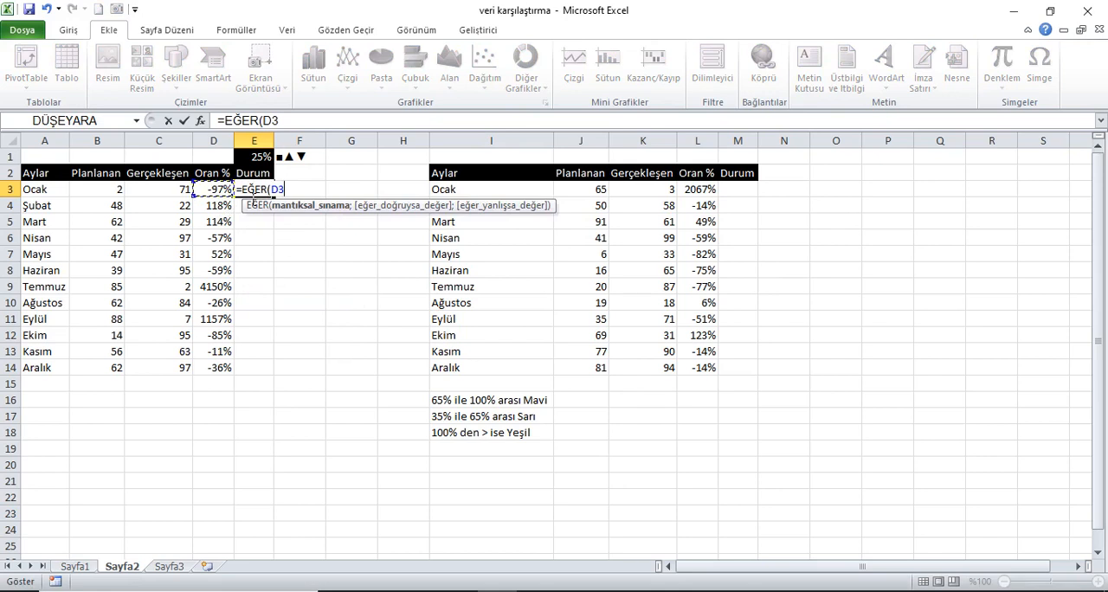
{"action": "type", "text": ">"}
{"action": "left_click", "coordinate": [256, 157]}
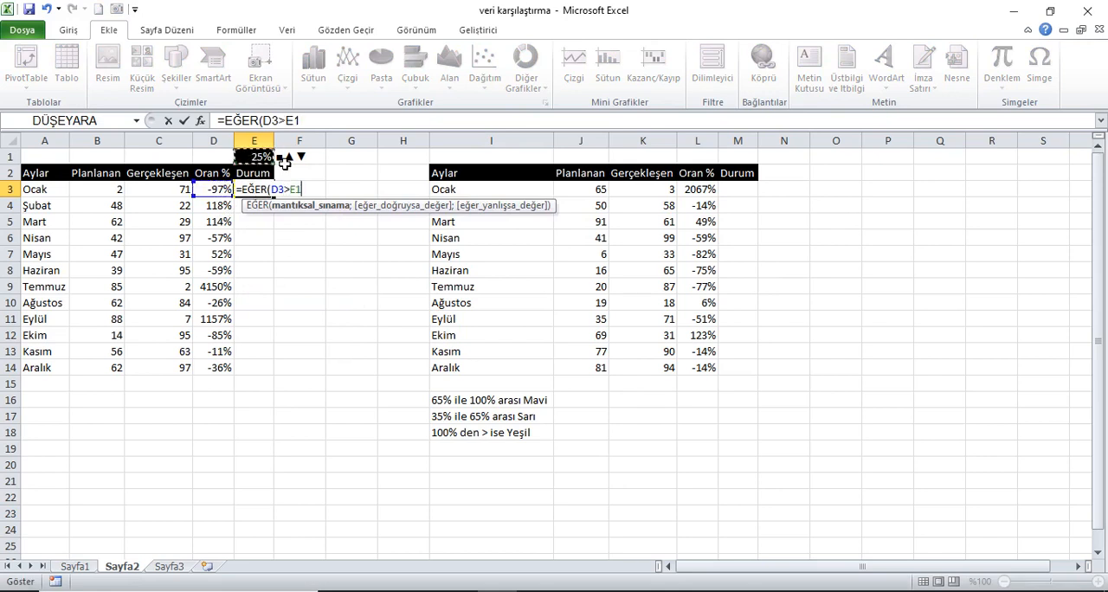
{"action": "key", "text": "F4"}
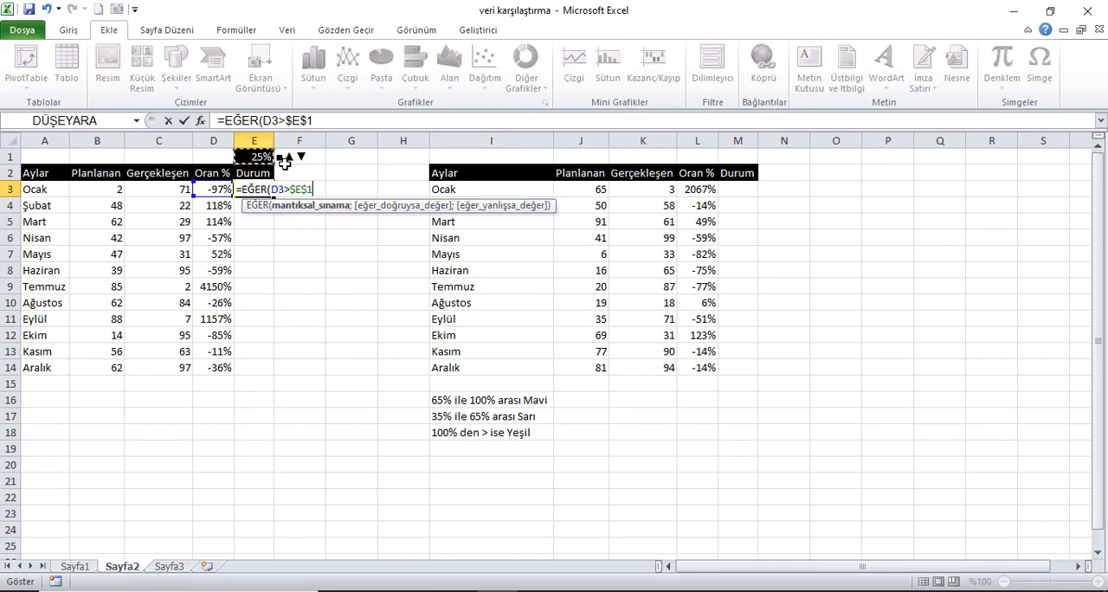
{"action": "type", "text": ";"}
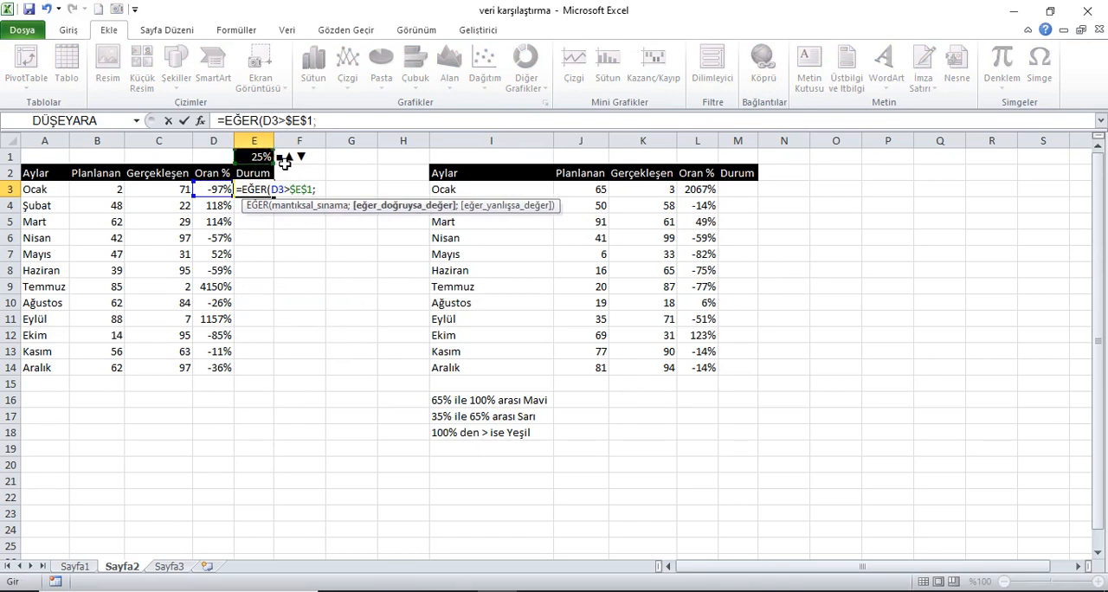
{"action": "left_click", "coordinate": [217, 192]}
{"action": "type", "text": ";"}
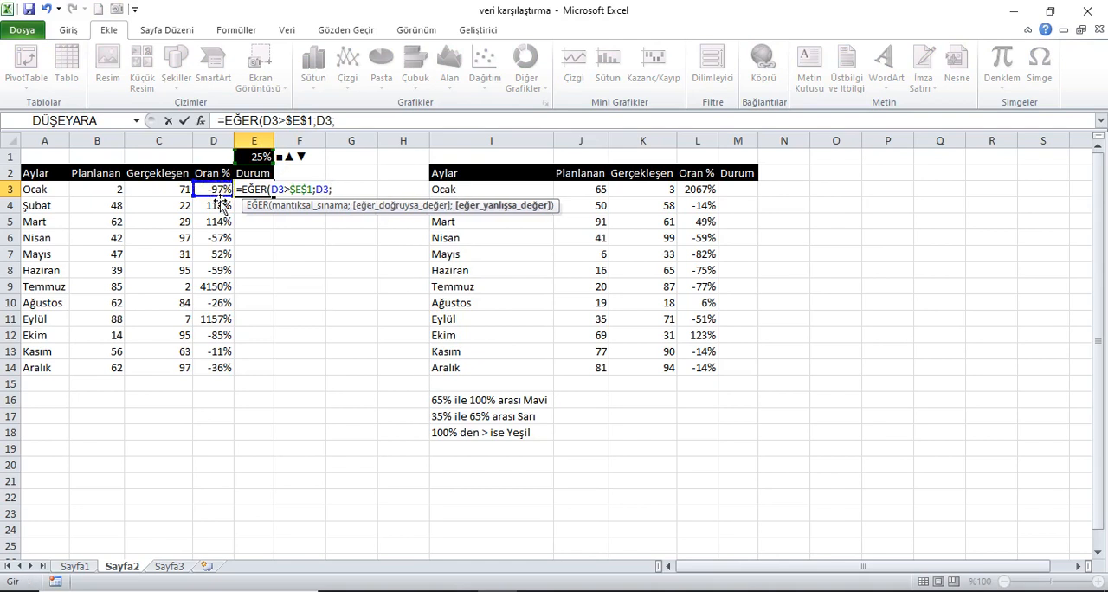
{"action": "type", "text": "EĞER("}
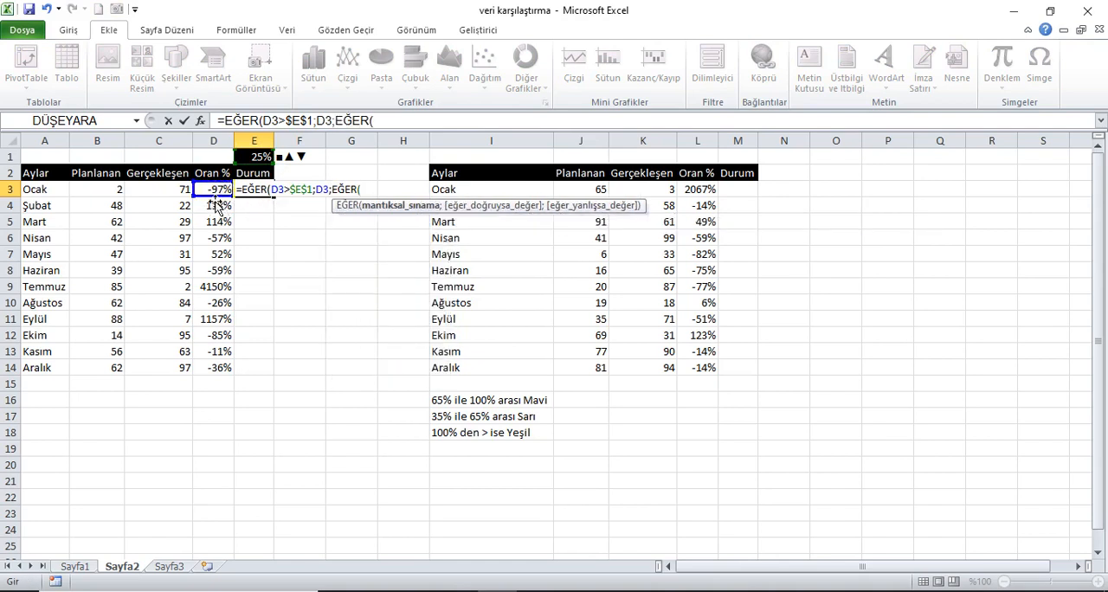
Complete the E3 formula with a nested EĞER(D3<-$E$1;D3;0) as its false value.
{"action": "left_click", "coordinate": [226, 192]}
{"action": "type", "text": "<"}
{"action": "left_click", "coordinate": [262, 157]}
{"action": "key", "text": "F4"}
{"action": "type", "text": ";"}
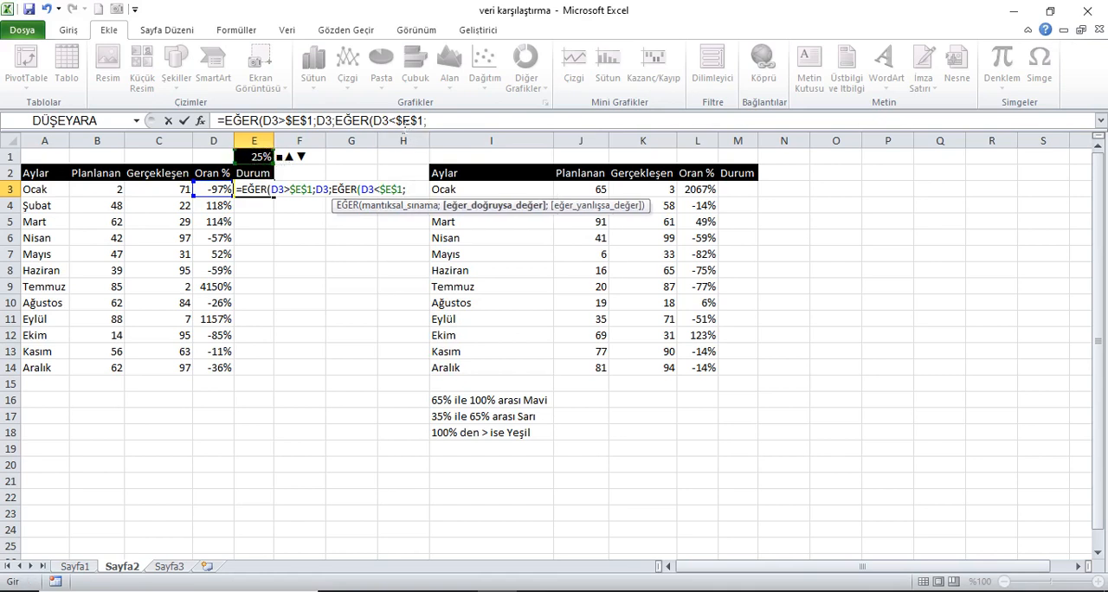
{"action": "left_click", "coordinate": [397, 121]}
{"action": "type", "text": "-"}
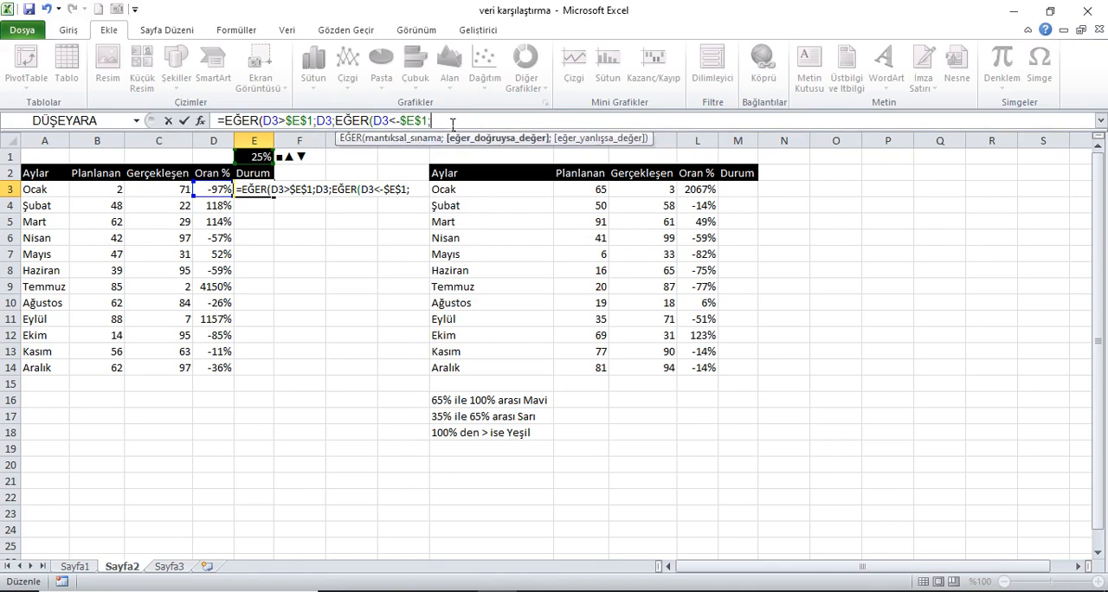
{"action": "left_click", "coordinate": [221, 192]}
{"action": "type", "text": ";0))"}
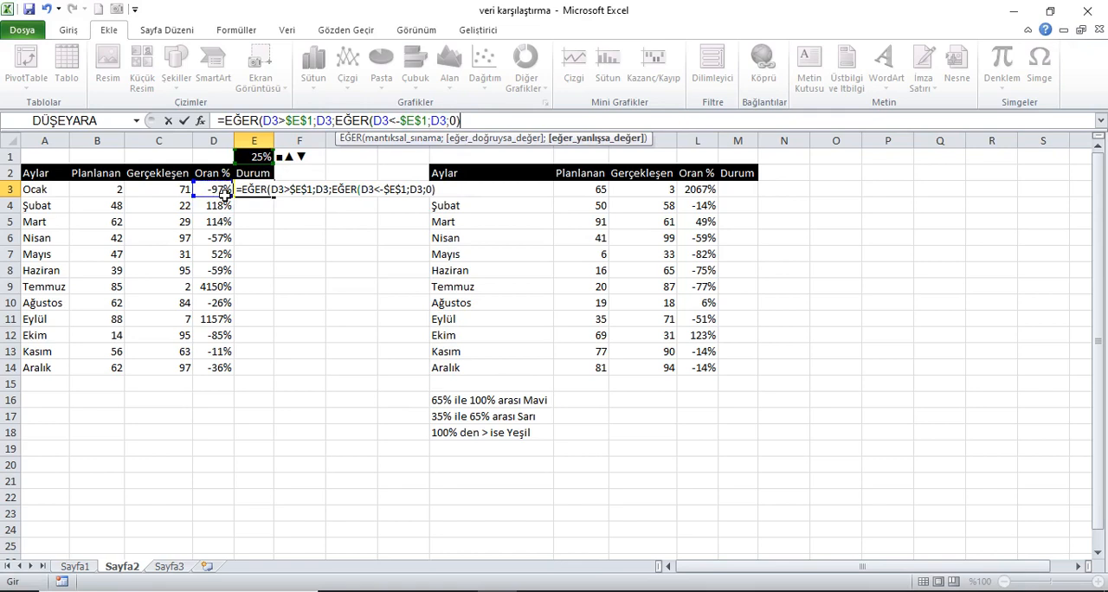
{"action": "key", "text": "Return"}
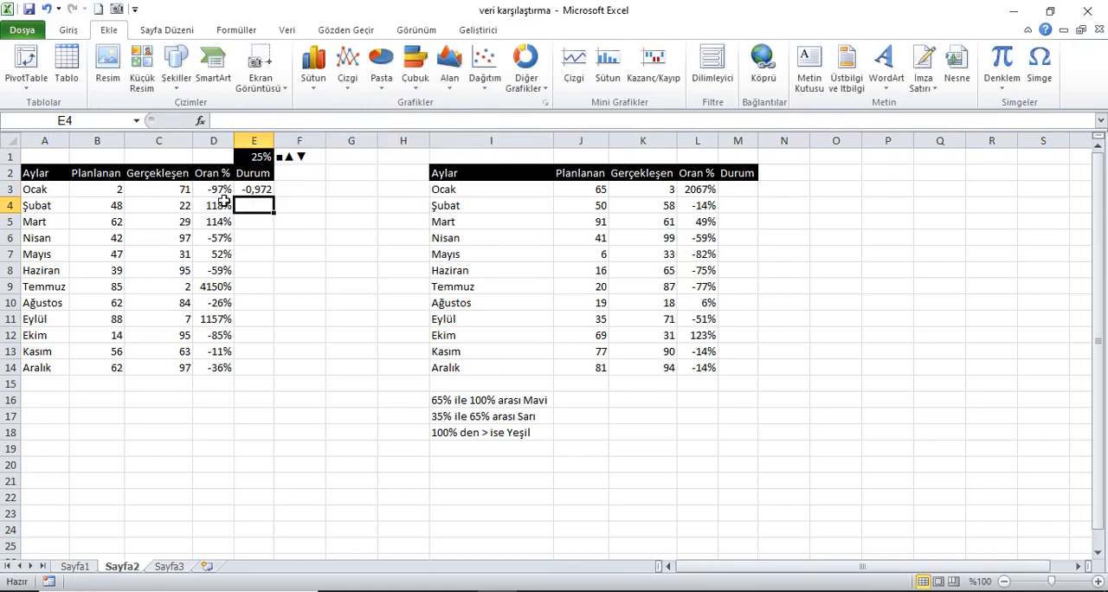
Fill the Durum formula in E3 down to E14.
{"action": "left_click", "coordinate": [265, 195]}
{"action": "left_click_drag", "start_coordinate": [281, 201], "coordinate": [265, 377]}
{"action": "left_click", "coordinate": [265, 192]}
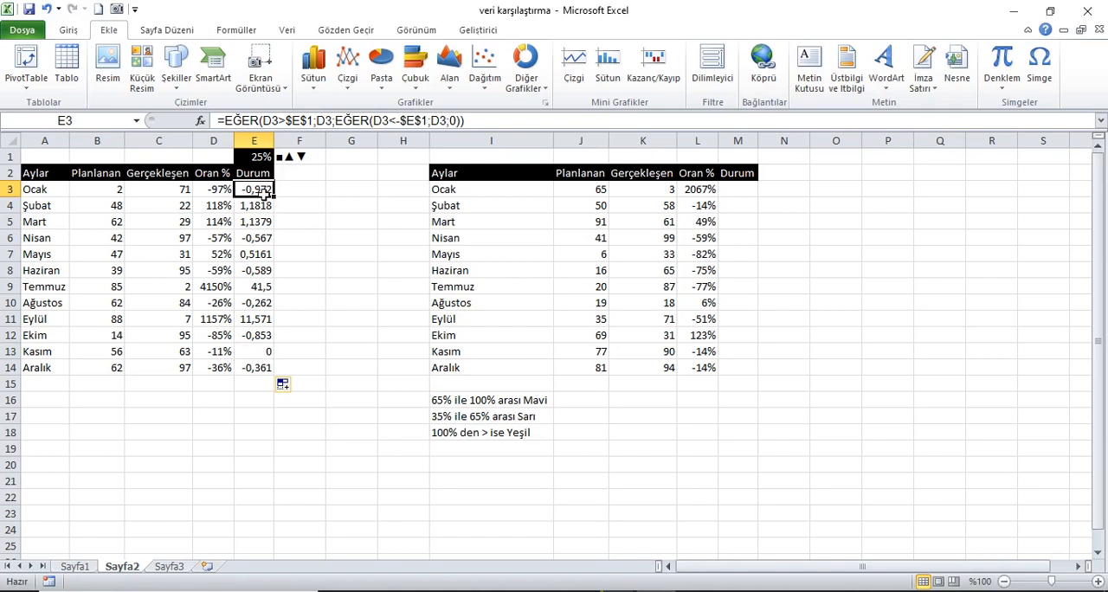
Copy the ▲ and ▼ symbols from the contents of F1.
{"action": "left_click", "coordinate": [294, 157]}
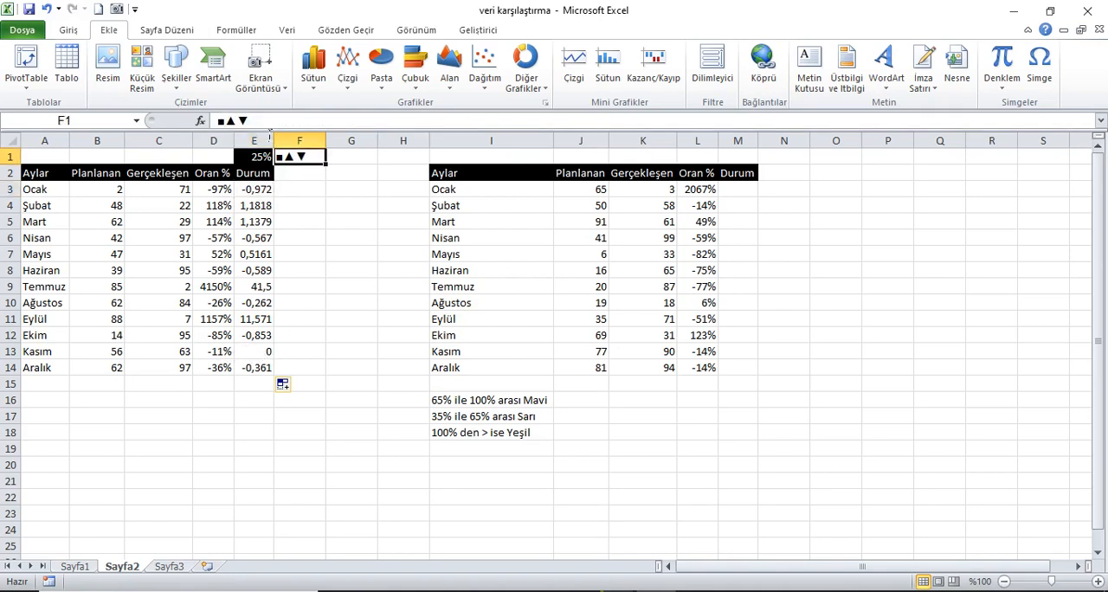
{"action": "left_click_drag", "start_coordinate": [251, 122], "coordinate": [226, 121]}
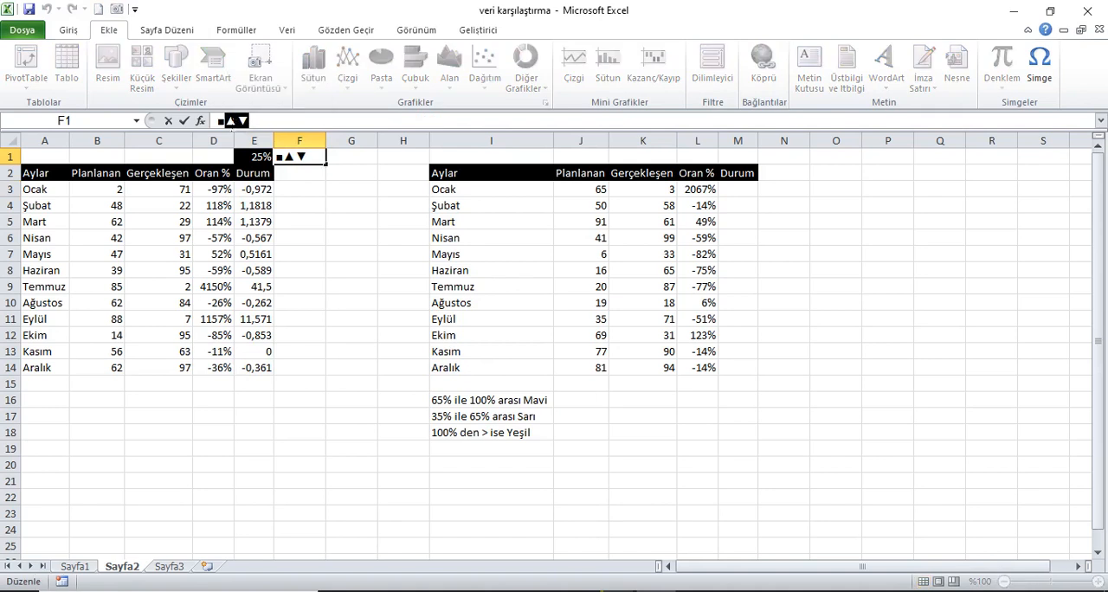
{"action": "key", "text": "Return"}
Open a custom (İsteğe Uyarlanmış) number format for E3:E14 and clear its format code.
{"action": "left_click_drag", "start_coordinate": [264, 197], "coordinate": [264, 369]}
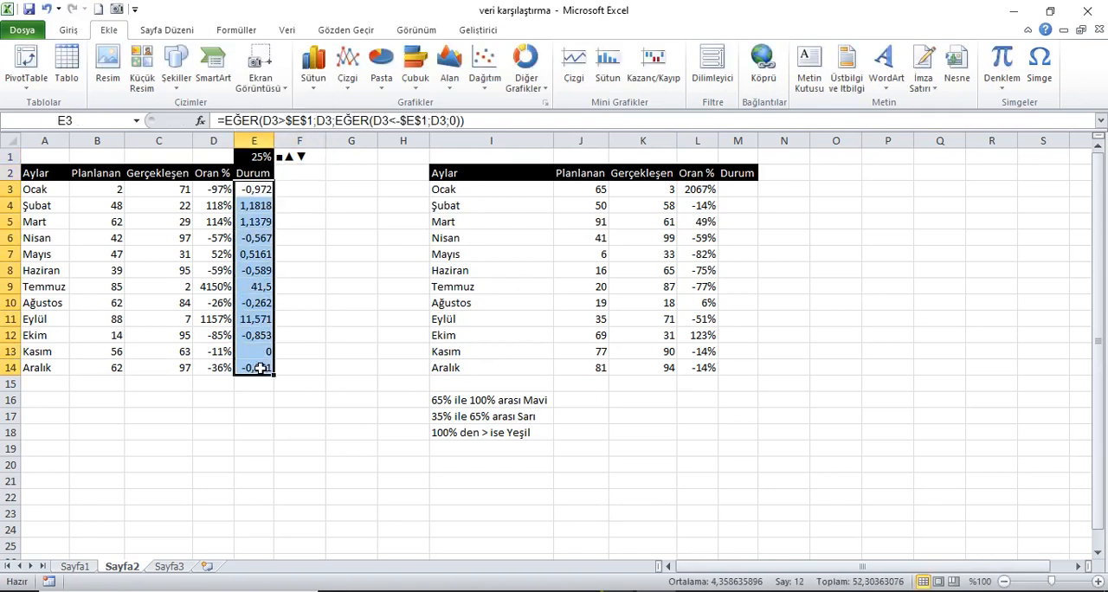
{"action": "right_click", "coordinate": [262, 368]}
{"action": "left_click", "coordinate": [305, 299]}
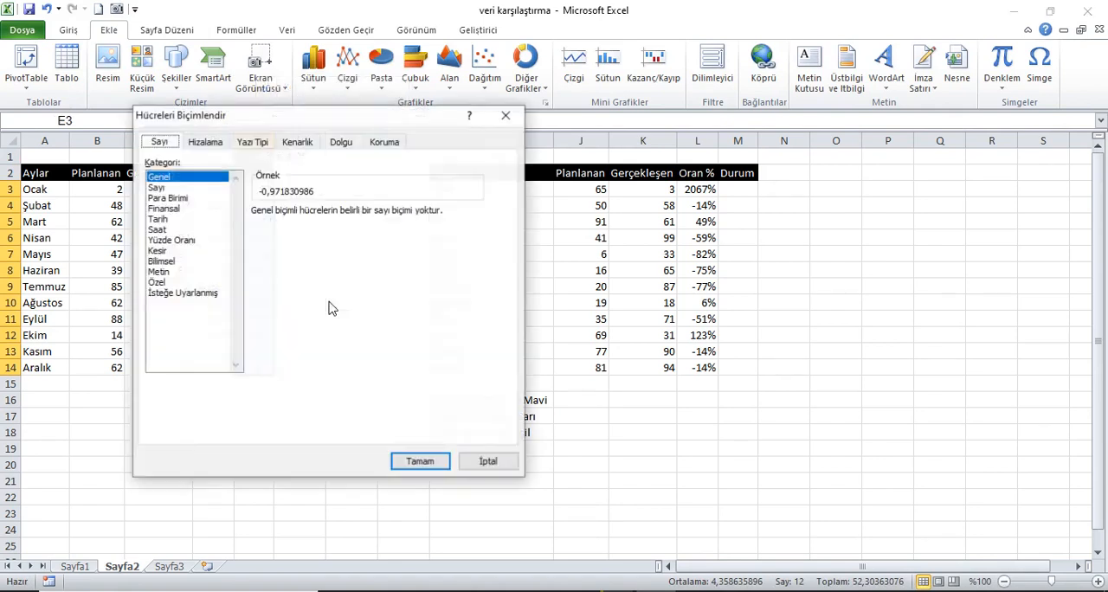
{"action": "left_click", "coordinate": [182, 294]}
{"action": "left_click_drag", "start_coordinate": [304, 119], "coordinate": [642, 147]}
{"action": "left_click_drag", "start_coordinate": [627, 251], "coordinate": [586, 251]}
{"action": "key", "text": "BackSpace"}
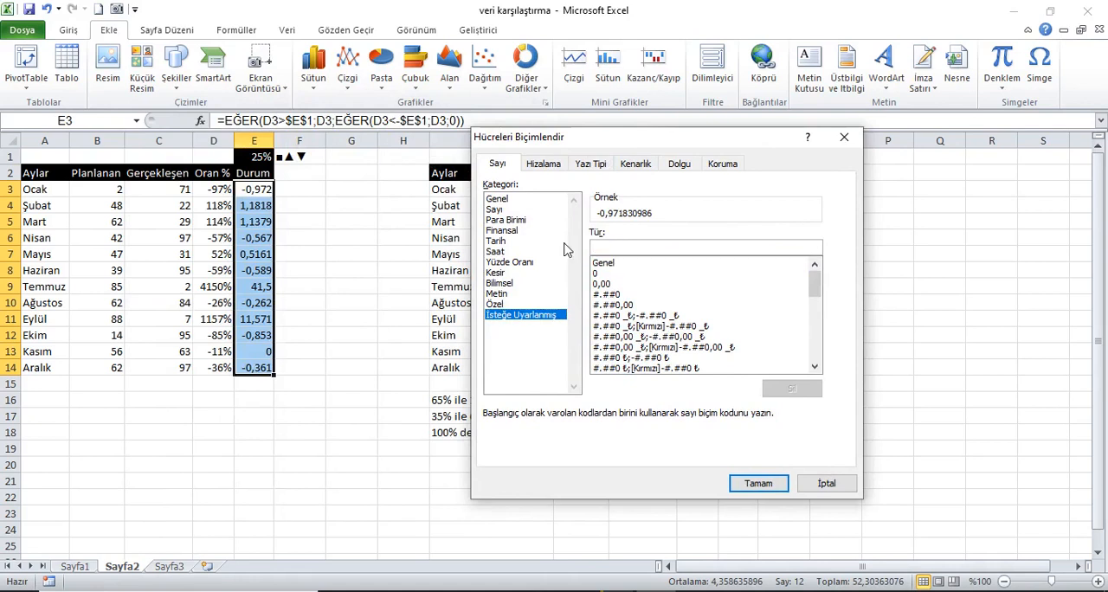
Apply the custom format code [Yeşil]▲;[Kırmızı]▼; to the Durum cells E3:E14.
{"action": "type", "text": "[Yeşil"}
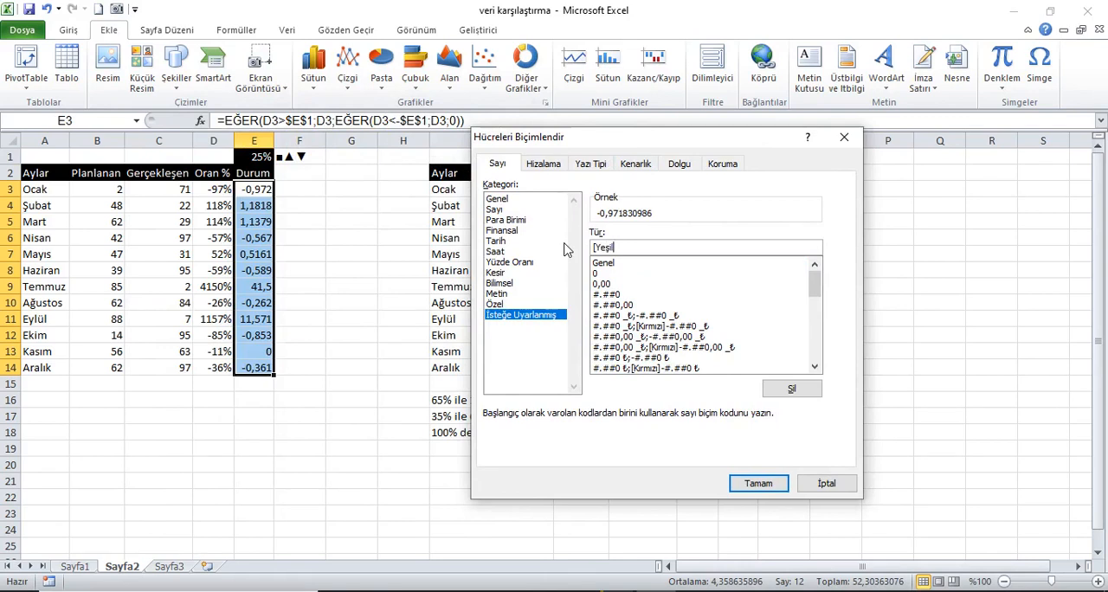
{"action": "key", "text": "ctrl+v"}
{"action": "key", "text": "BackSpace"}
{"action": "type", "text": ";"}
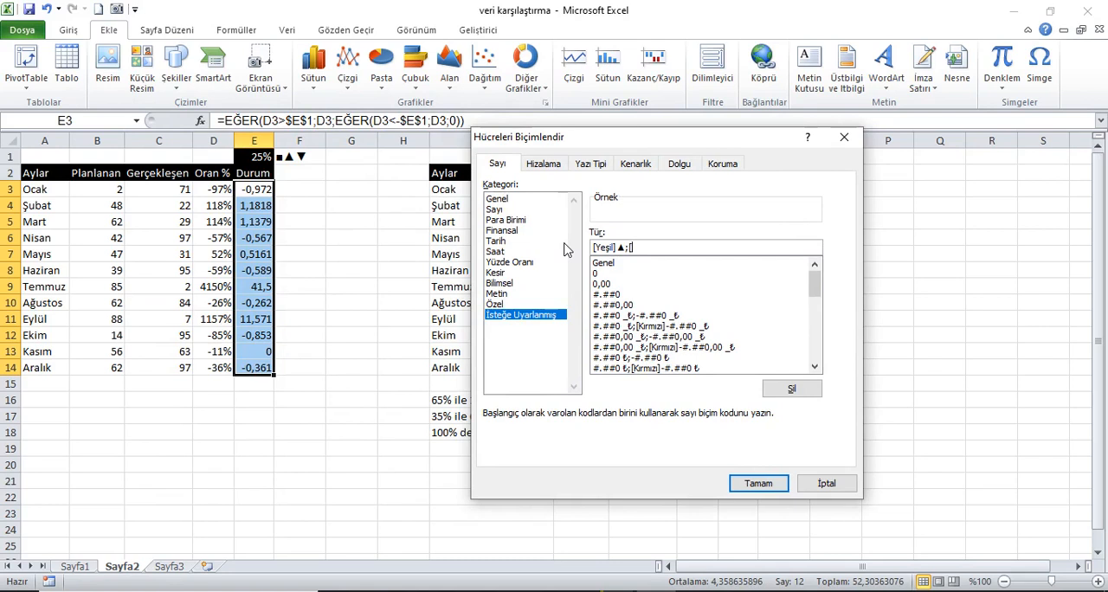
{"action": "type", "text": "[Kırmızı]"}
{"action": "key", "text": "ctrl+v"}
{"action": "key", "text": "BackSpace"}
{"action": "left_click", "coordinate": [753, 485]}
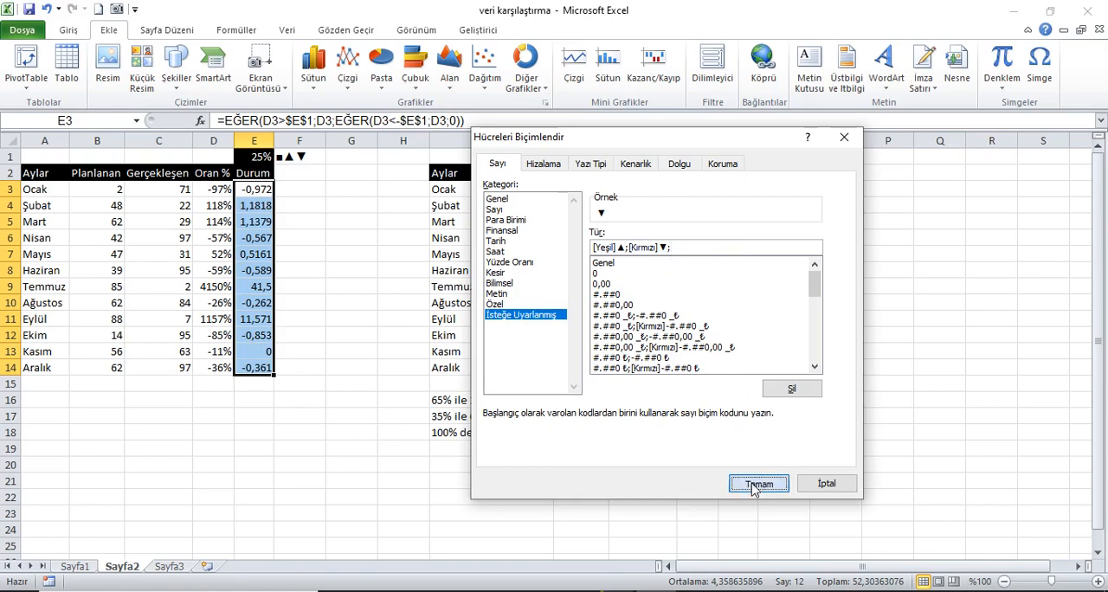
{"action": "left_click", "coordinate": [45, 161]}
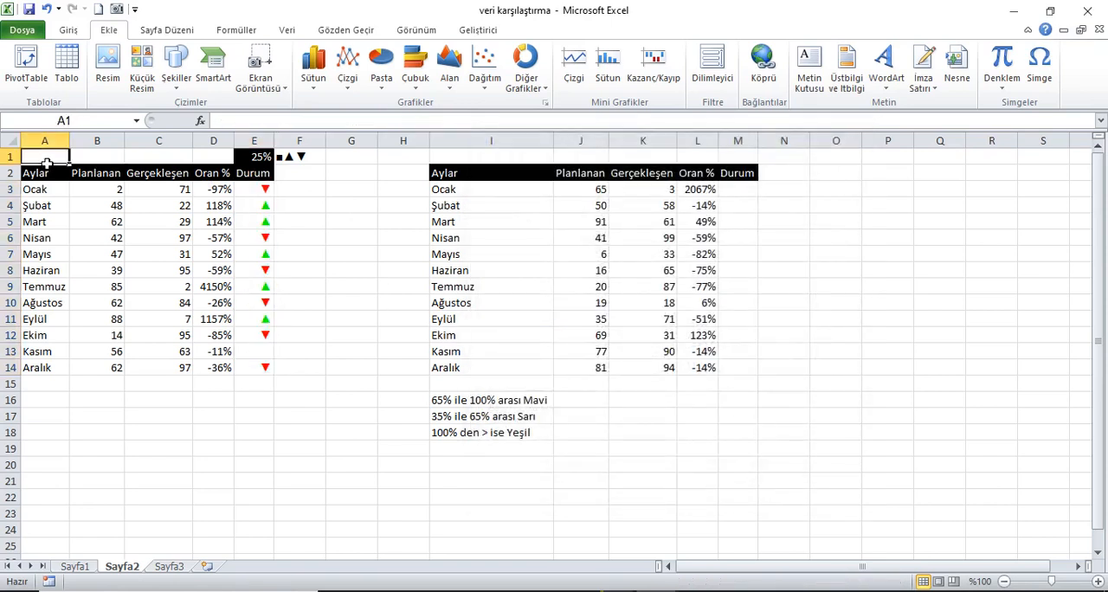
Test the Durum symbols with the threshold in E1 set to 38% and to 45%.
{"action": "left_click", "coordinate": [263, 163]}
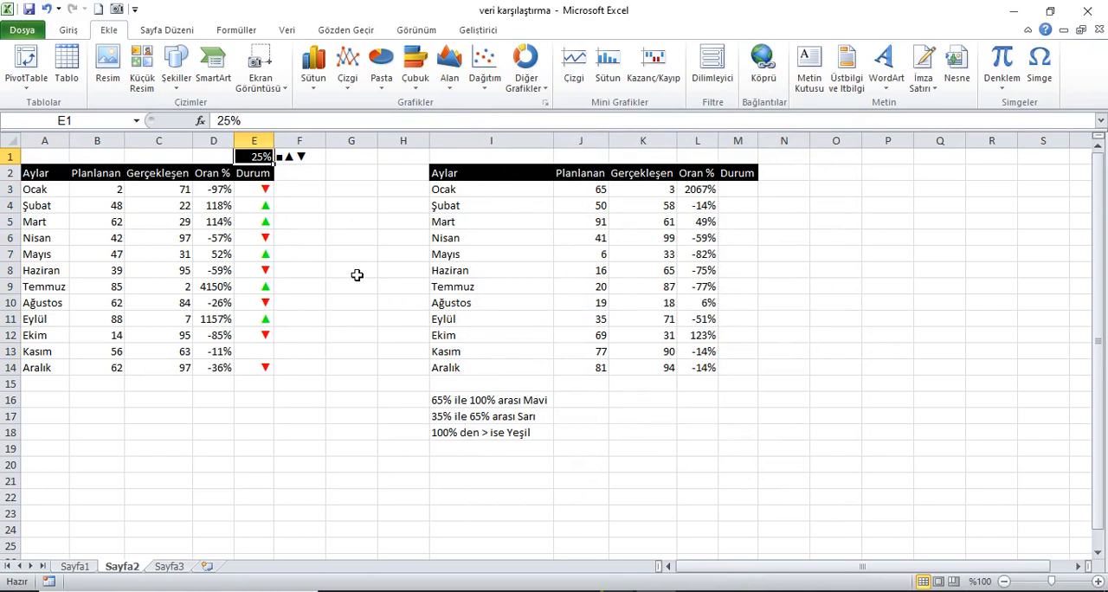
{"action": "type", "text": "38"}
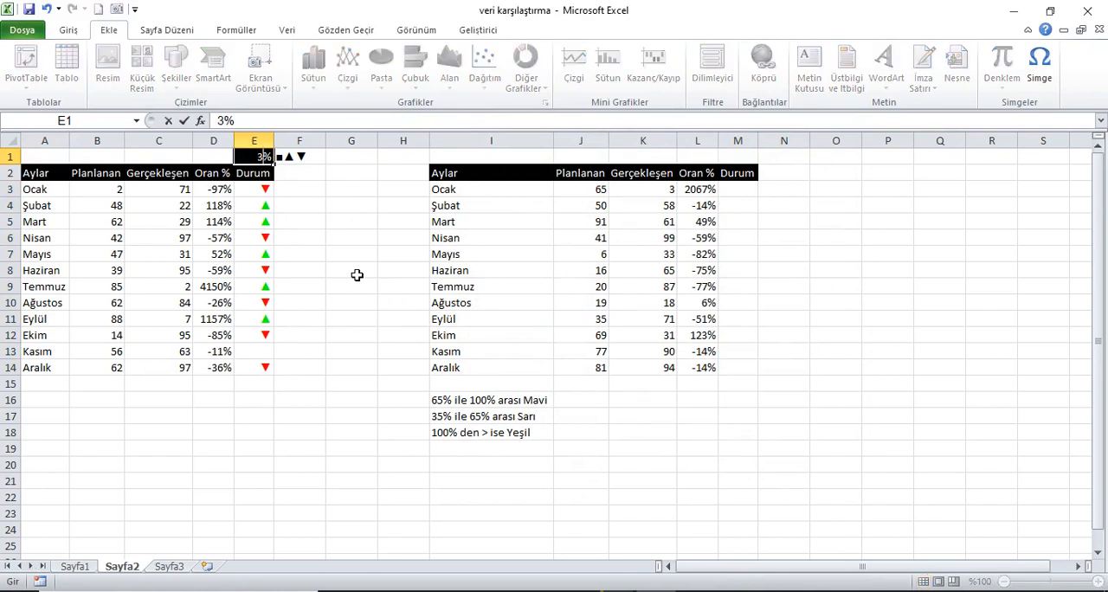
{"action": "key", "text": "Return"}
{"action": "key", "text": "Up"}
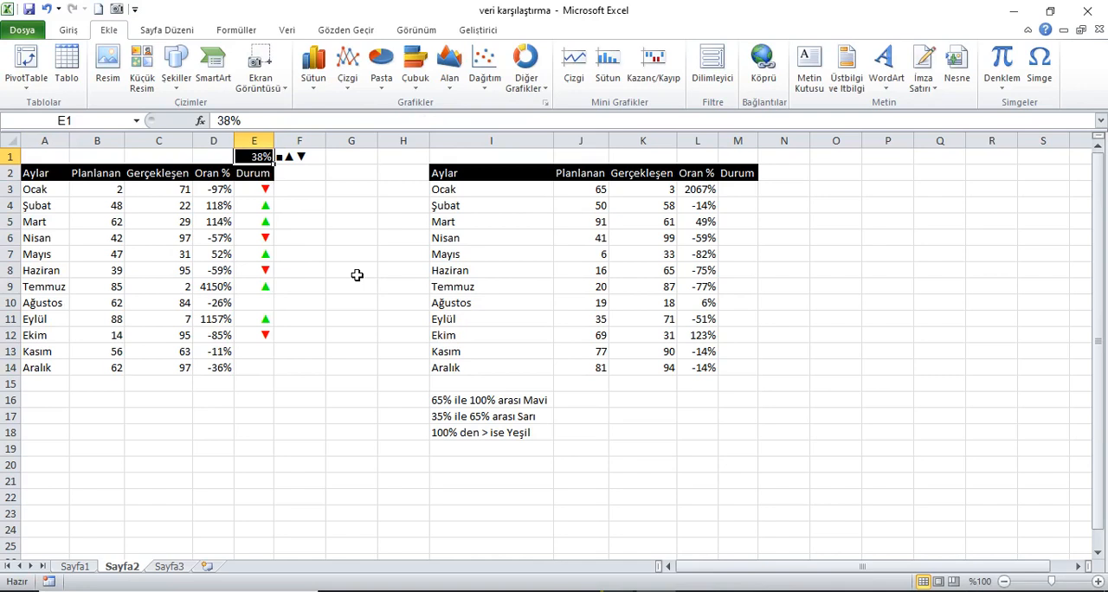
{"action": "type", "text": "45"}
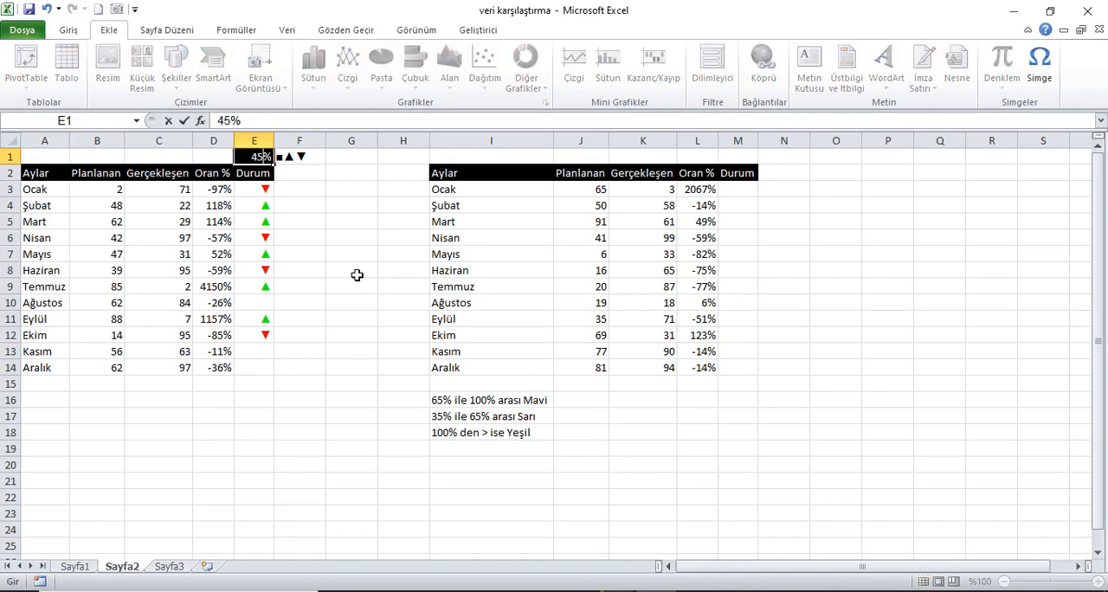
{"action": "key", "text": "Return"}
{"action": "key", "text": "Up"}
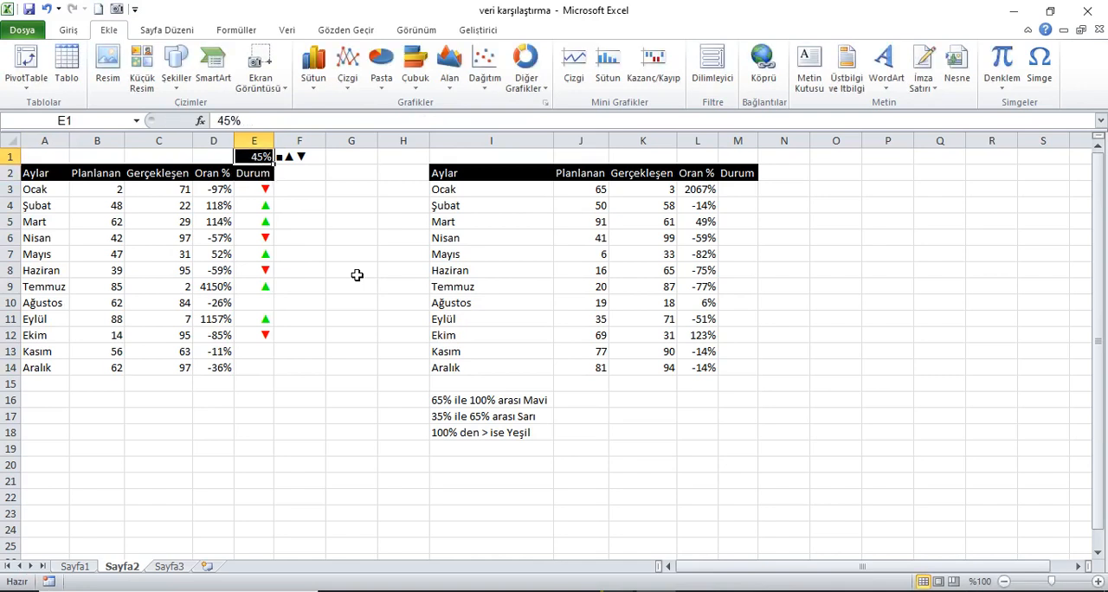
Test the Durum symbols with the threshold in E1 set to 75% and to 10%.
{"action": "type", "text": "7"}
{"action": "type", "text": "5"}
{"action": "key", "text": "Return"}
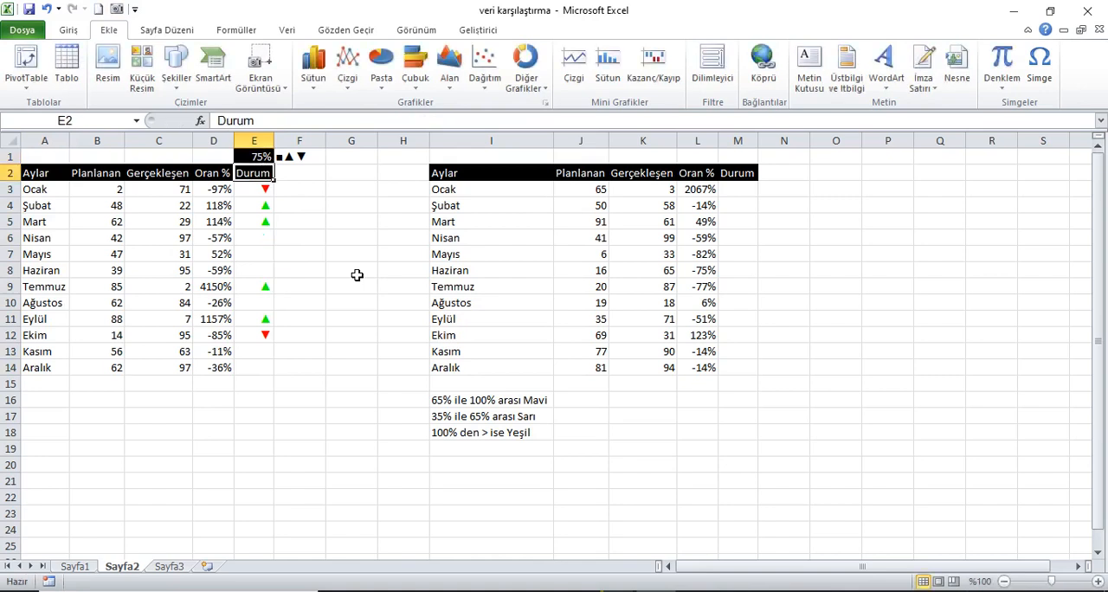
{"action": "key", "text": "Up"}
{"action": "type", "text": "10"}
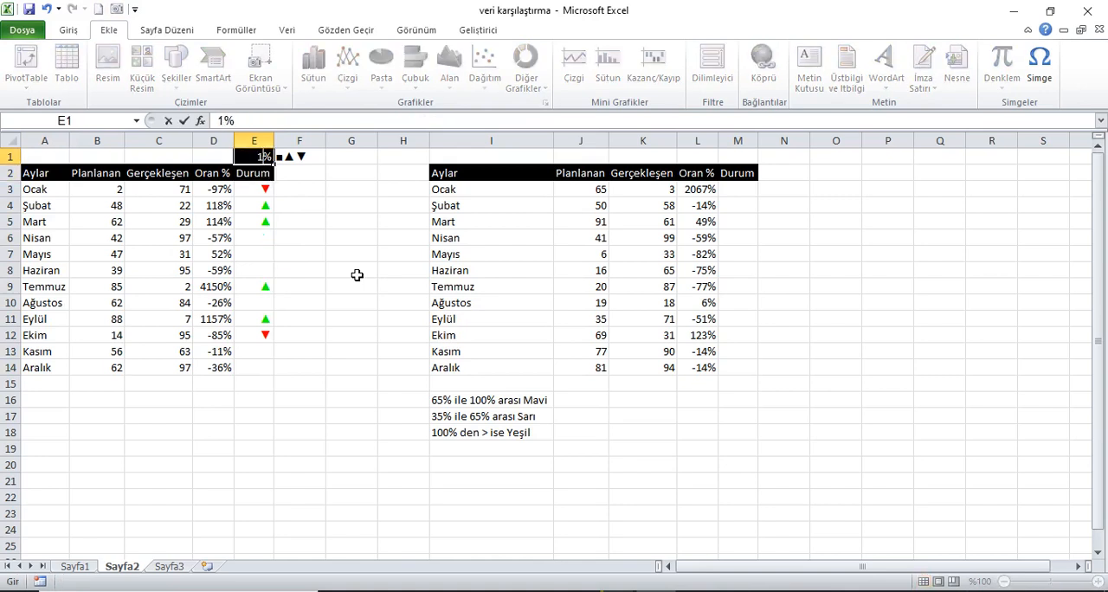
{"action": "key", "text": "Return"}
{"action": "key", "text": "Up"}
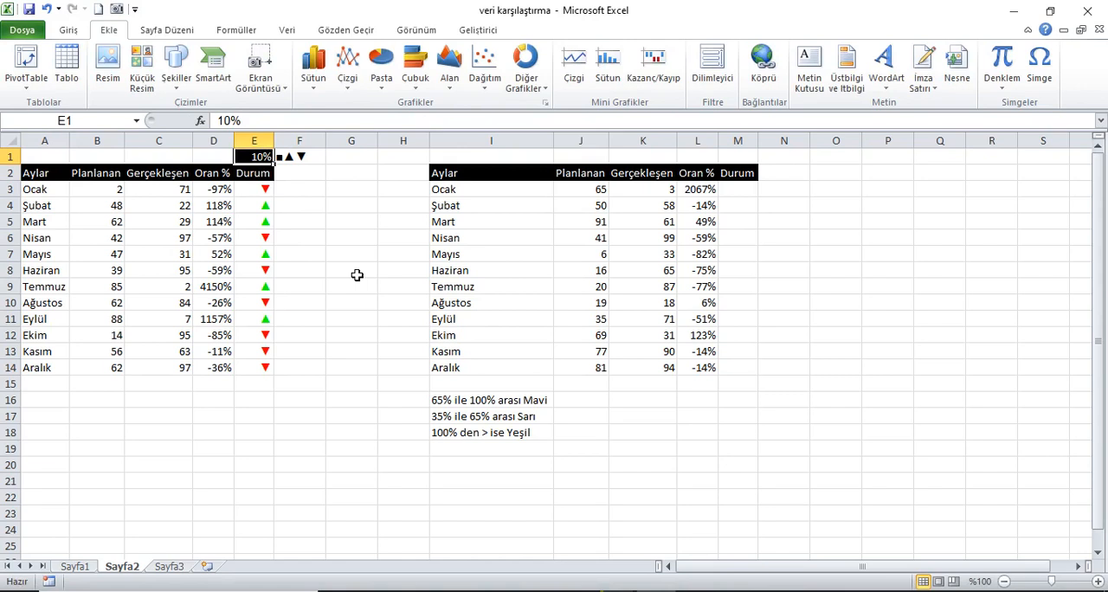
Set the threshold in E1 back to 25%.
{"action": "type", "text": "25"}
{"action": "key", "text": "Return"}
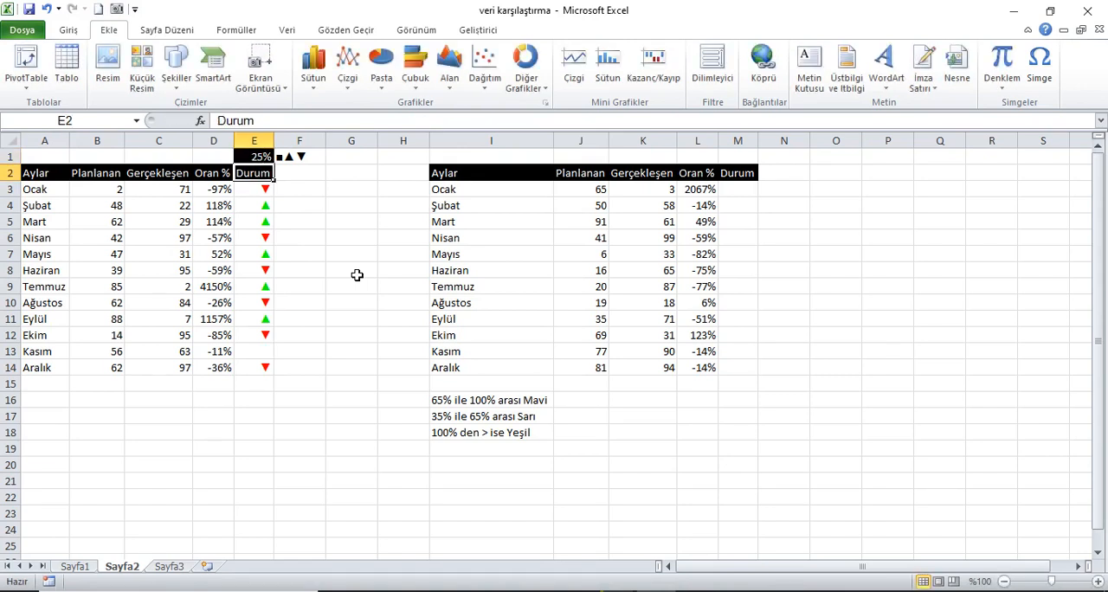
{"action": "key", "text": "Up"}
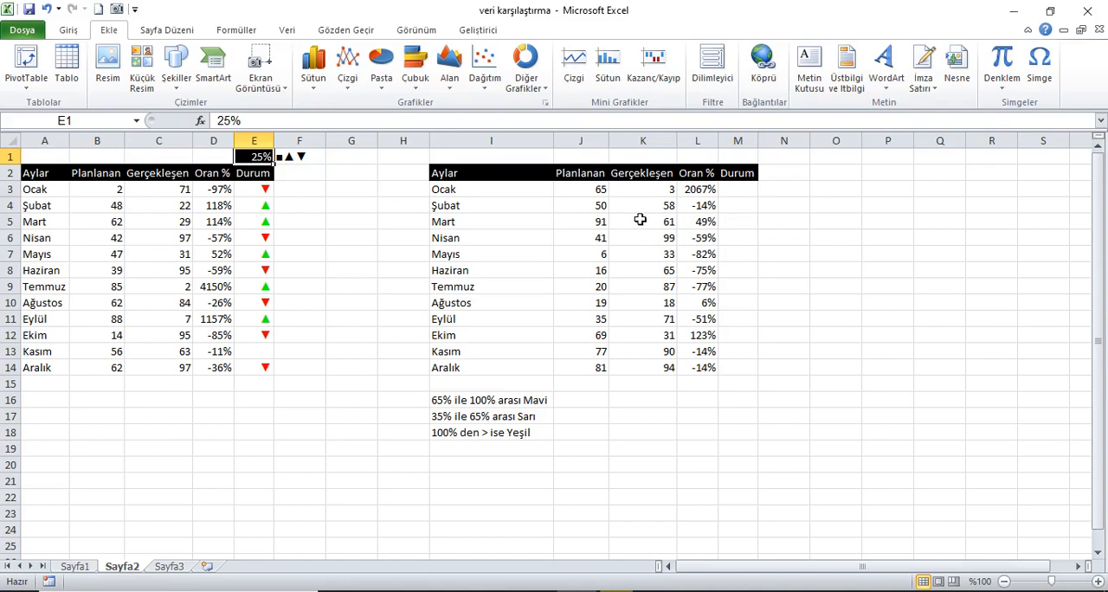
Copy the rule "35% den < ise Kırmızı" from L21 on Sayfa1 into I19 on Sayfa2.
{"action": "left_click", "coordinate": [739, 190]}
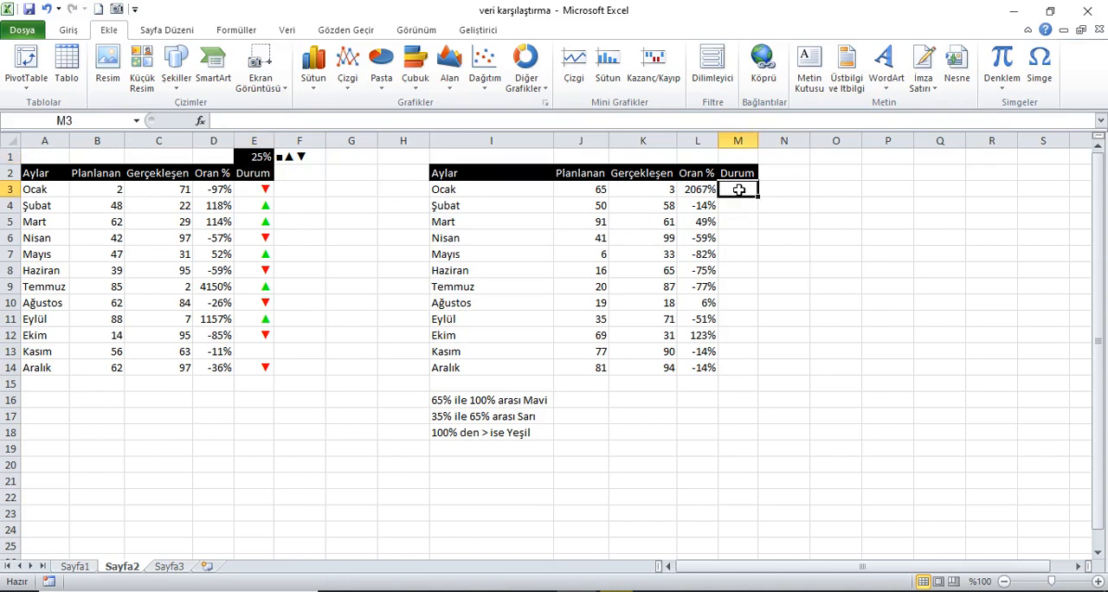
{"action": "left_click_drag", "start_coordinate": [529, 403], "coordinate": [523, 449]}
{"action": "left_click", "coordinate": [485, 452]}
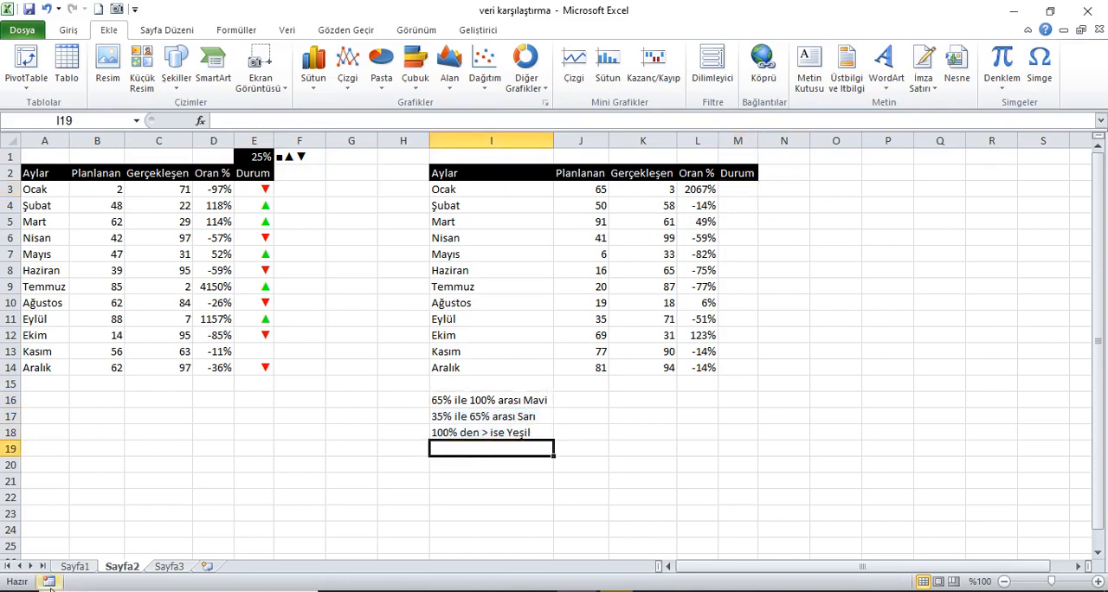
{"action": "left_click", "coordinate": [75, 566]}
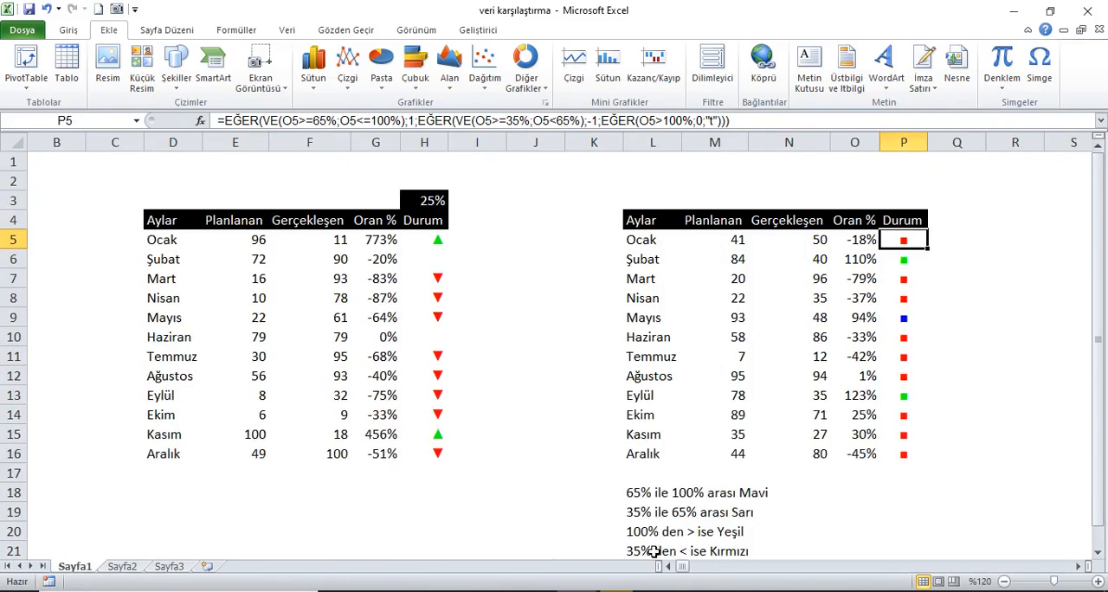
{"action": "left_click", "coordinate": [655, 551]}
{"action": "left_click", "coordinate": [68, 30]}
{"action": "left_click", "coordinate": [69, 67]}
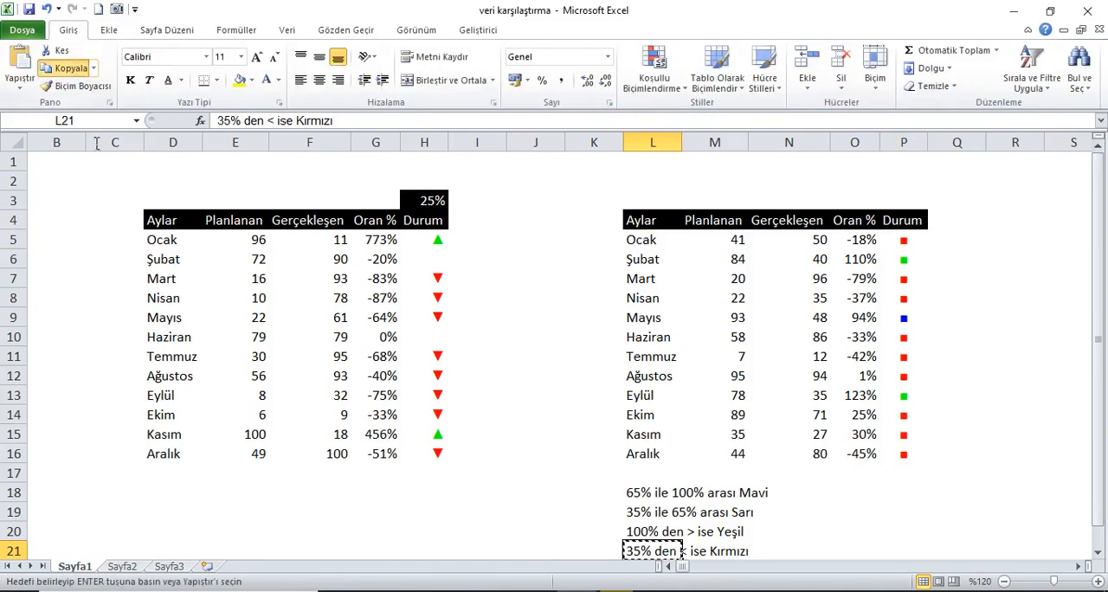
{"action": "left_click", "coordinate": [129, 566]}
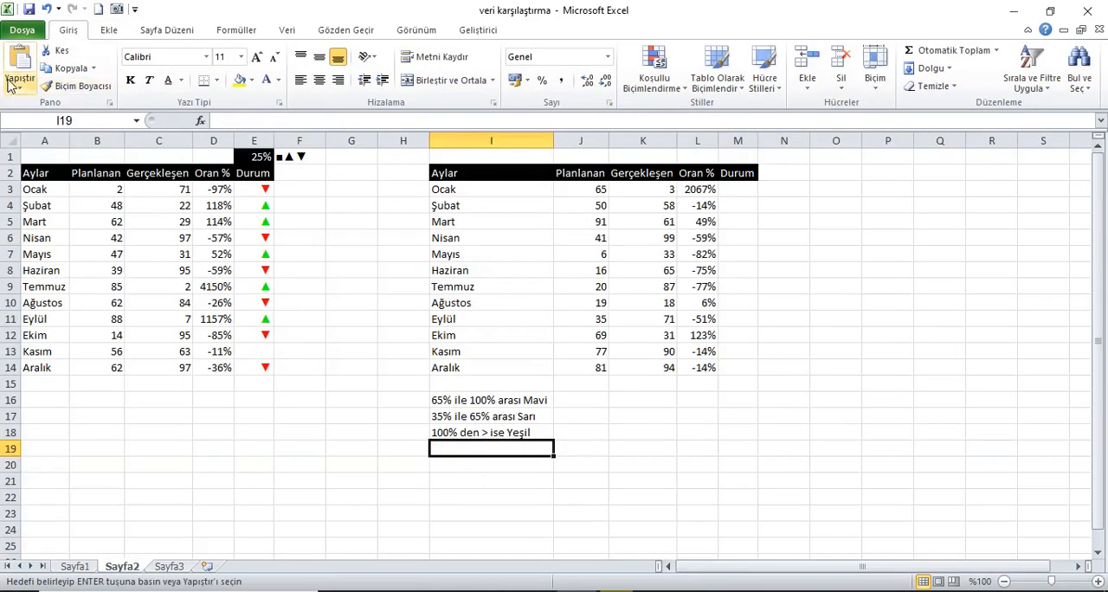
{"action": "left_click", "coordinate": [19, 57]}
{"action": "left_click_drag", "start_coordinate": [512, 398], "coordinate": [508, 452]}
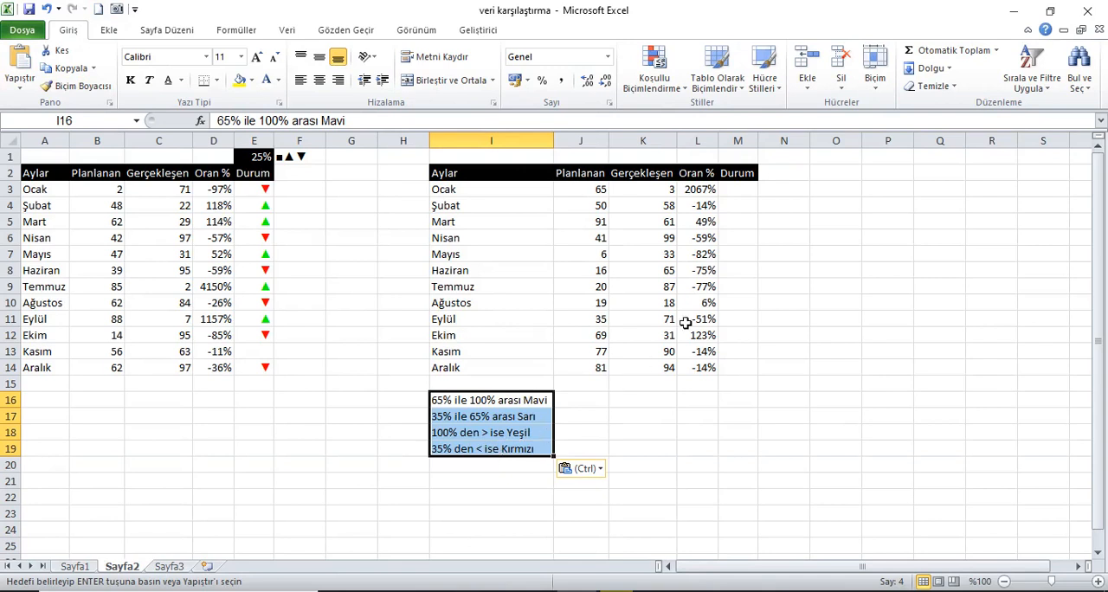
Begin an EĞER formula in M3 with a nested VE test whose first condition is L3>=65%.
{"action": "left_click", "coordinate": [739, 198]}
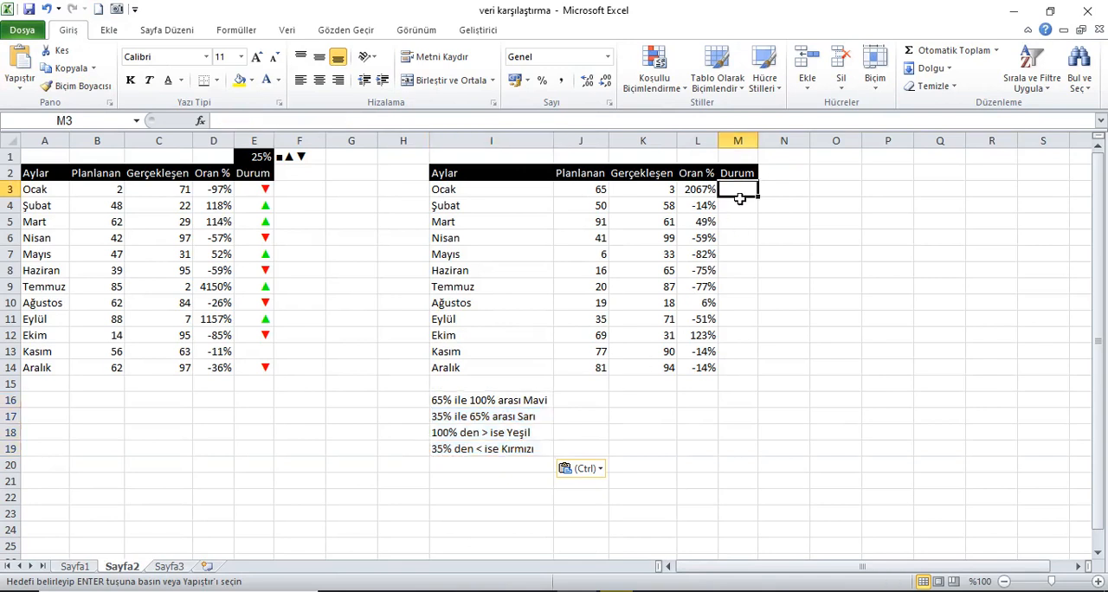
{"action": "type", "text": "=eğer"}
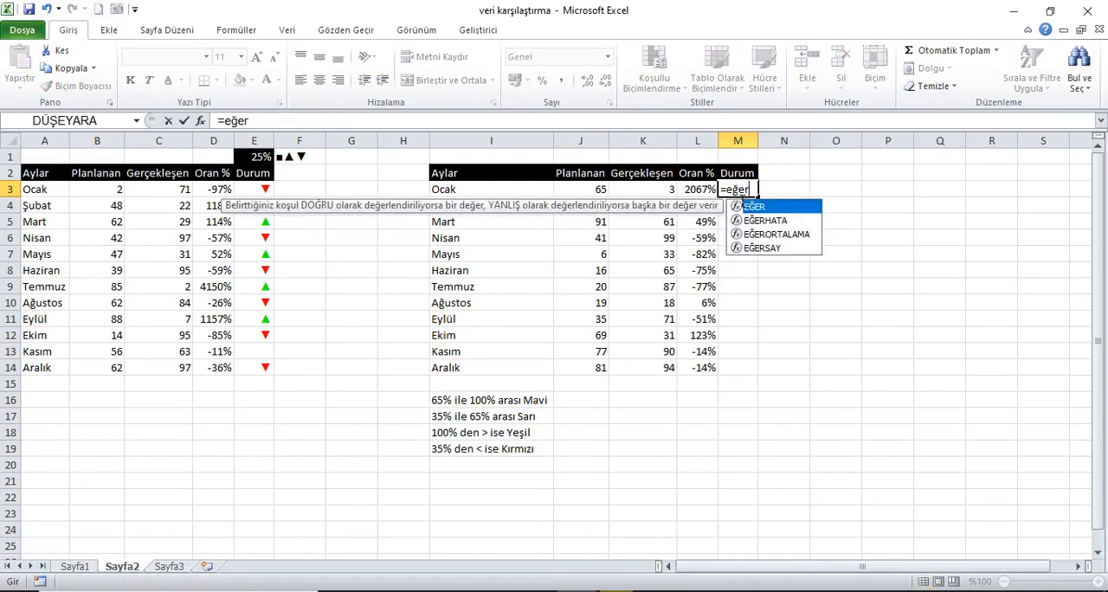
{"action": "key", "text": "Tab"}
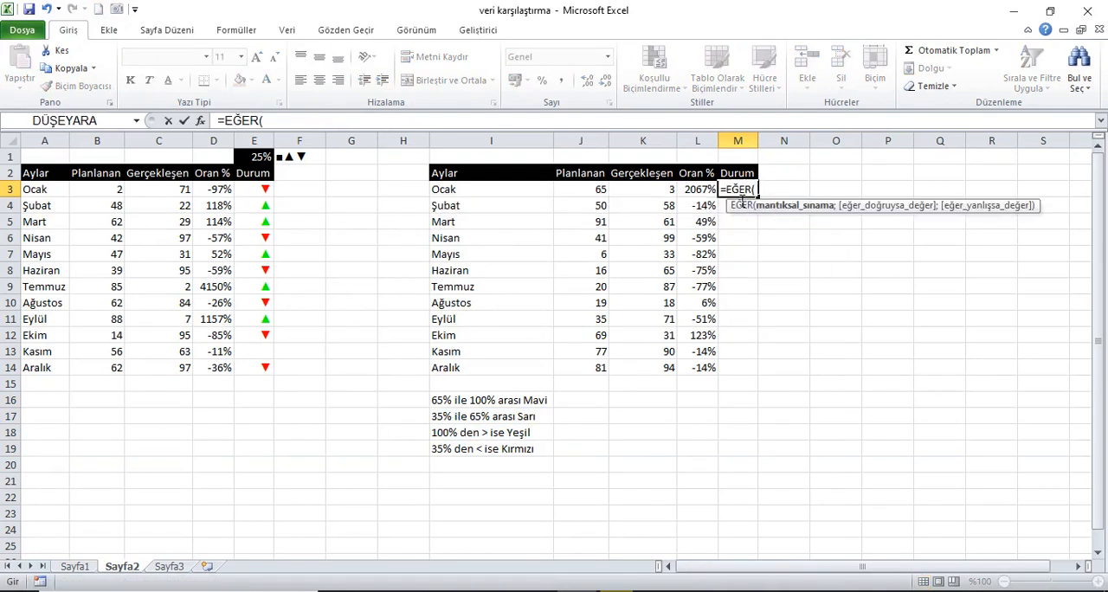
{"action": "type", "text": "ve"}
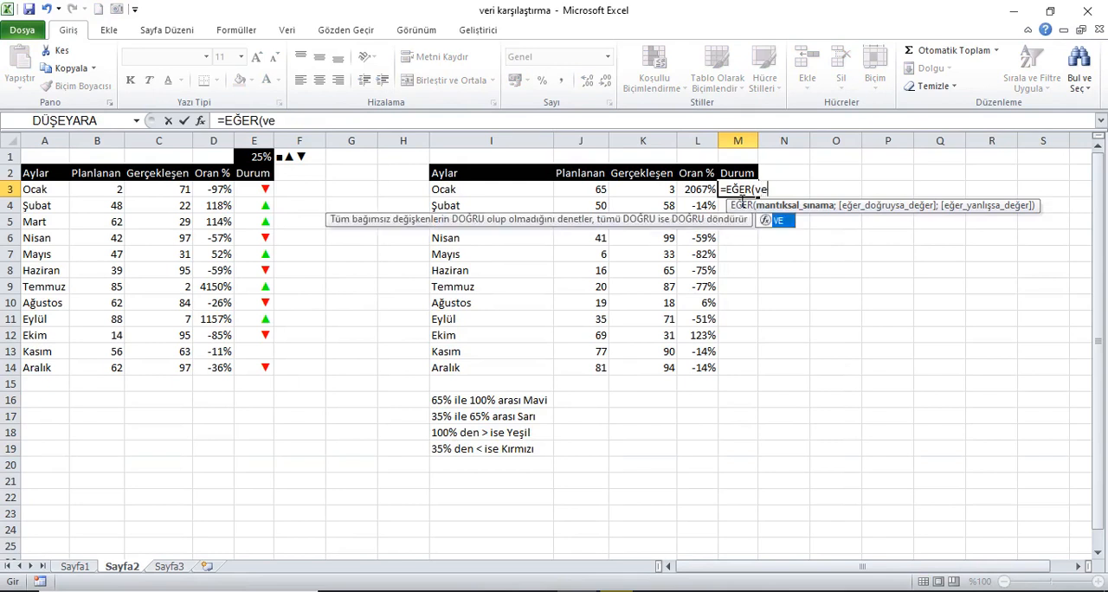
{"action": "type", "text": "("}
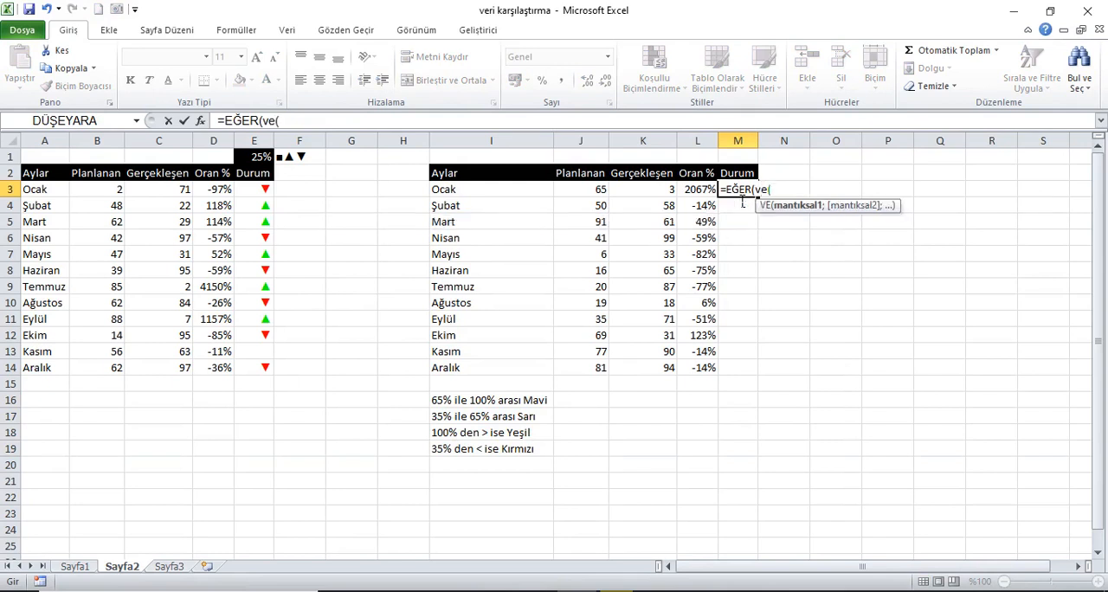
{"action": "left_click", "coordinate": [698, 192]}
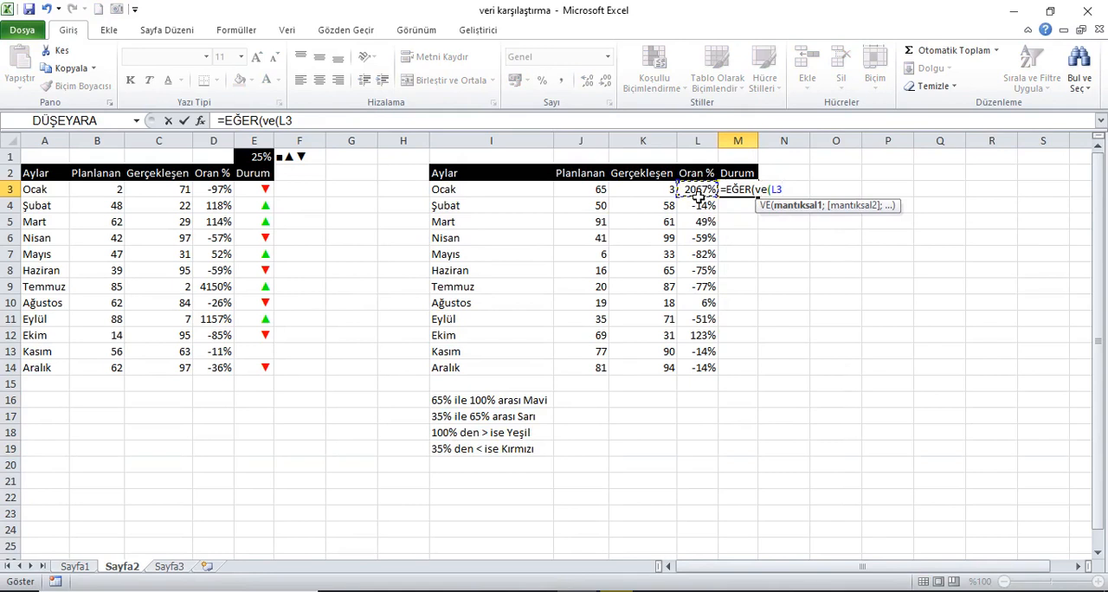
{"action": "type", "text": ">=65"}
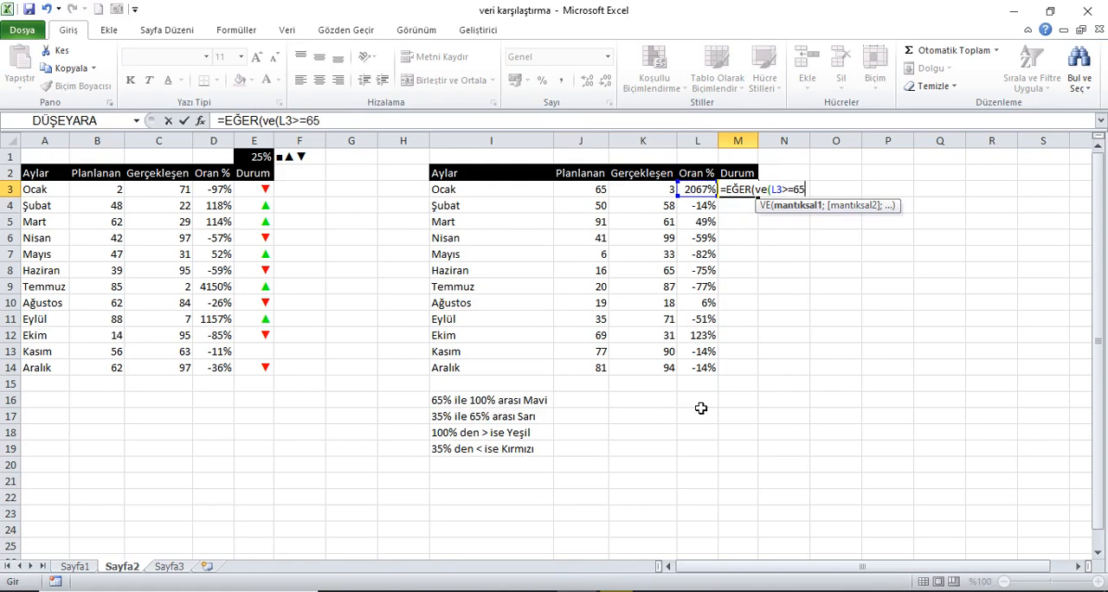
{"action": "type", "text": "%;"}
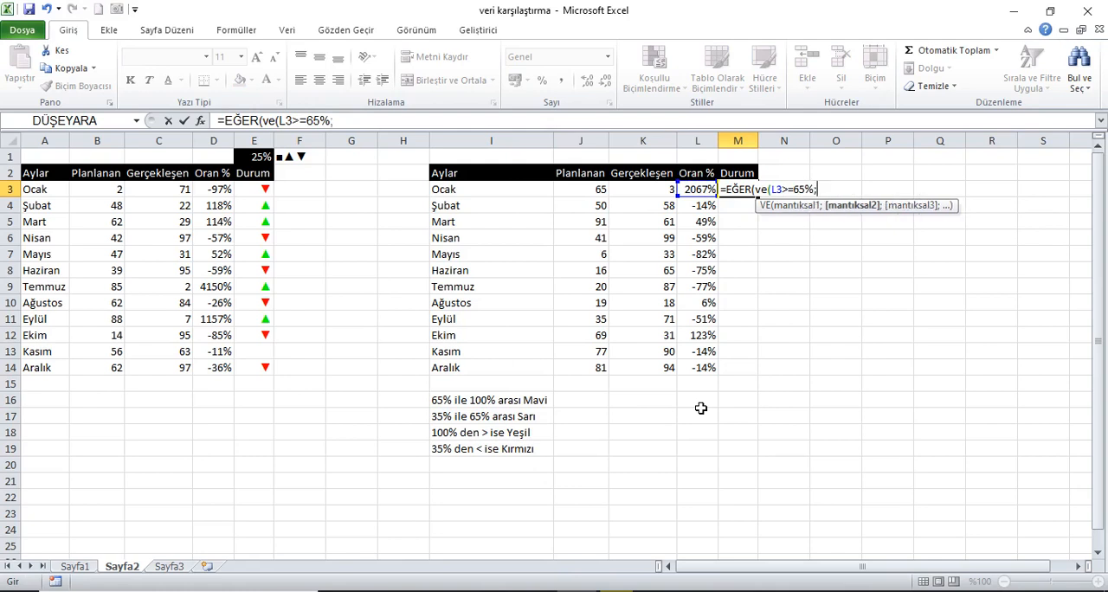
Add L3<=100% as the second condition of the VE test in the M3 formula.
{"action": "left_click", "coordinate": [707, 193]}
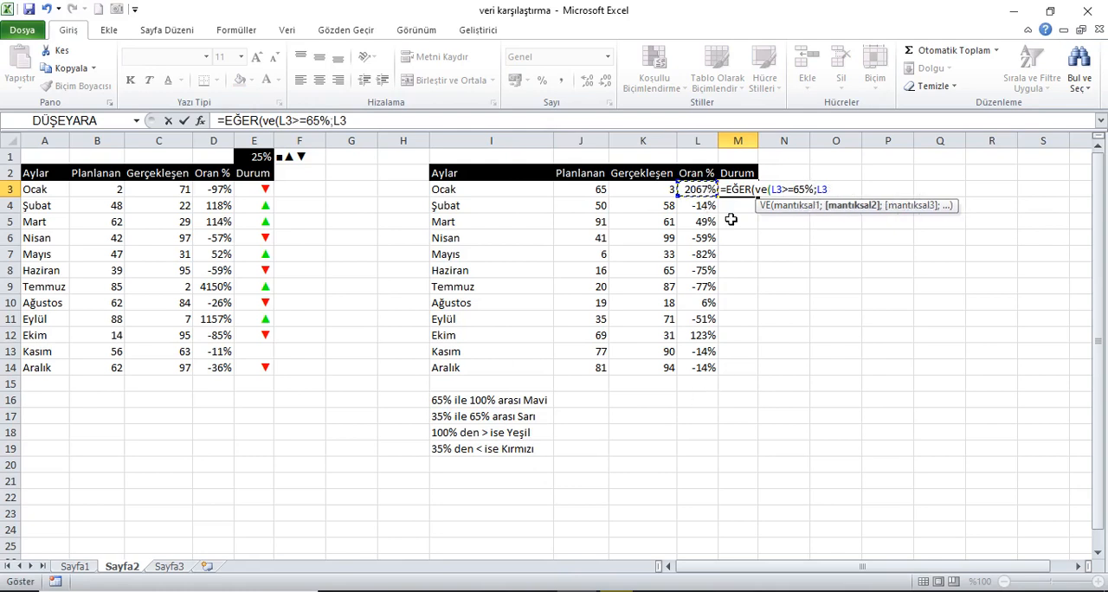
{"action": "type", "text": "<=100%;"}
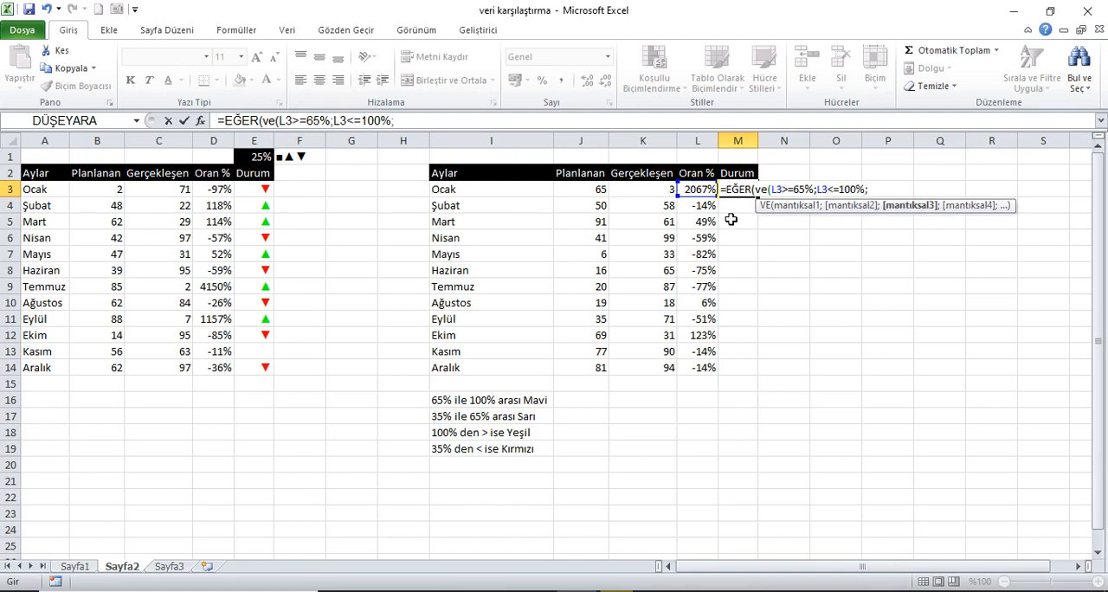
{"action": "type", "text": "1;eğer"}
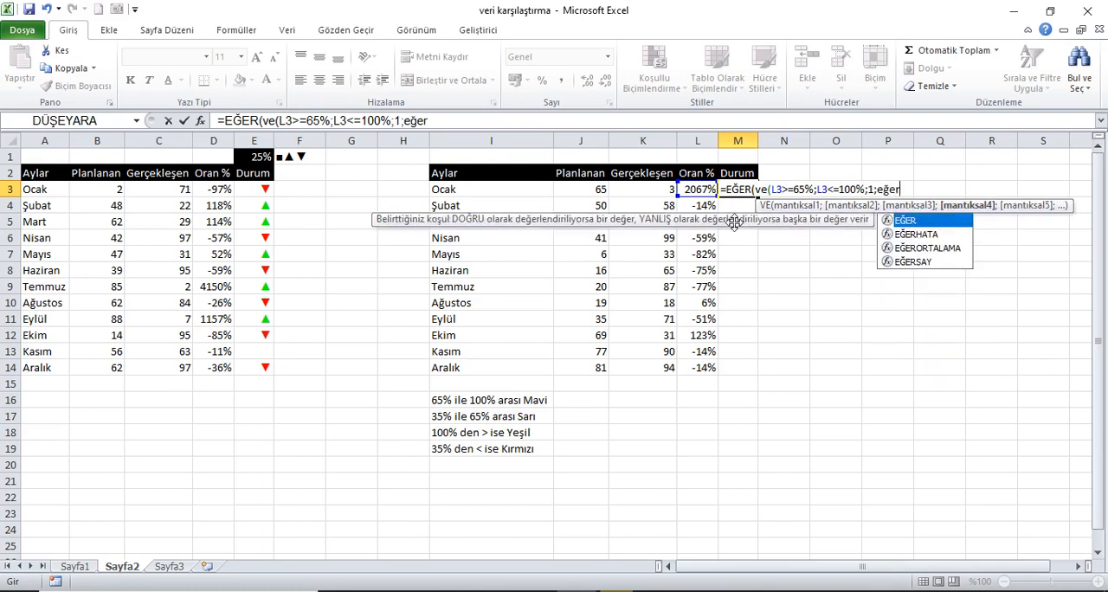
Extend the M3 formula with result 1 and a nested EĞER whose VE test begins with L3>=35%.
{"action": "key", "text": "Tab"}
{"action": "type", "text": "ve"}
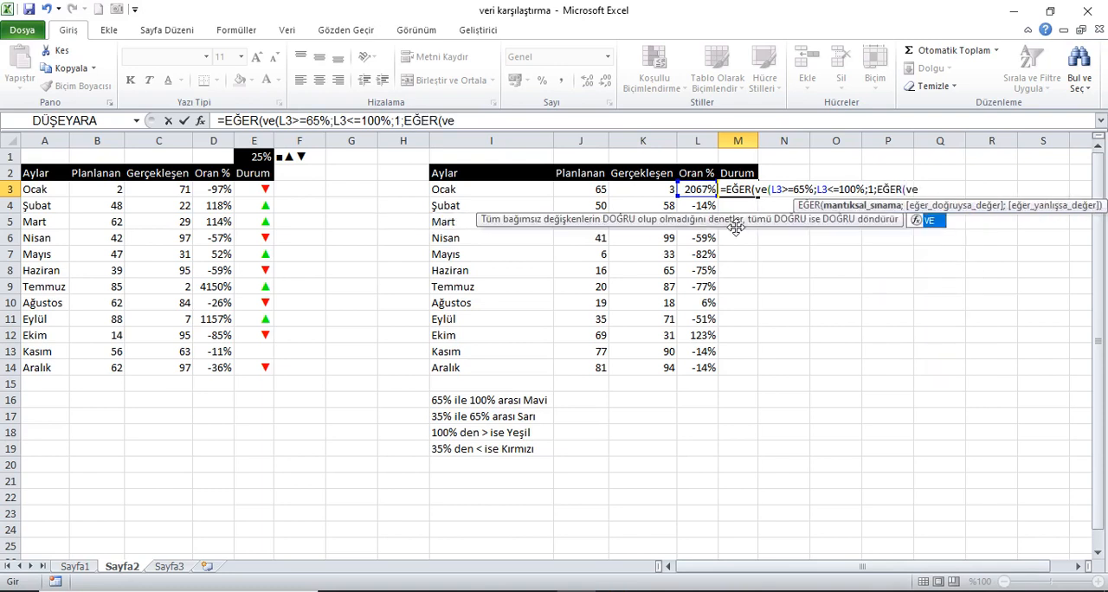
{"action": "type", "text": "("}
{"action": "left_click", "coordinate": [698, 197]}
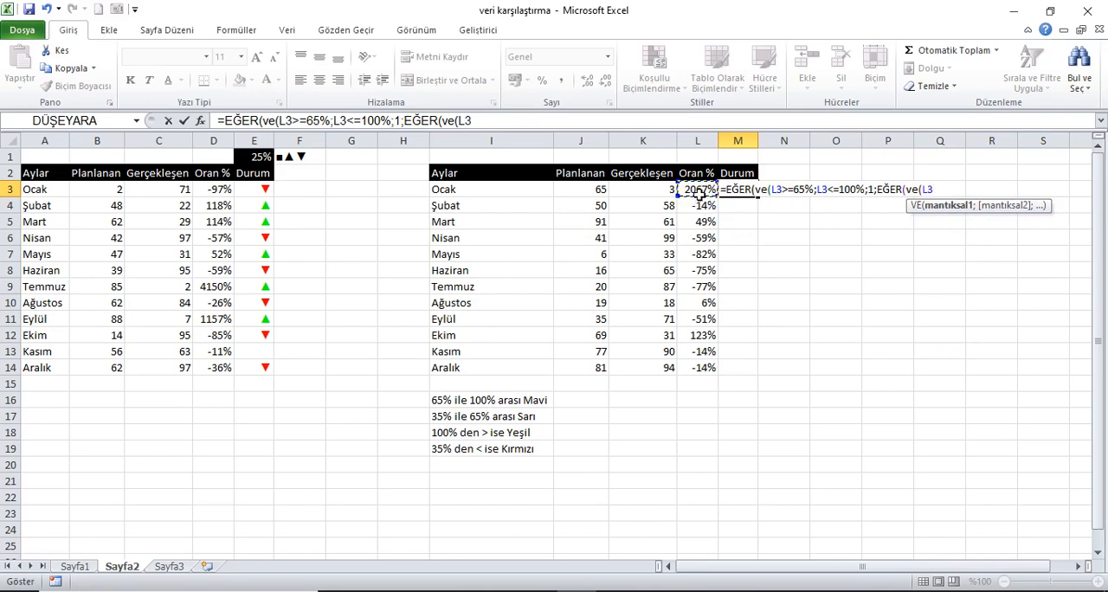
{"action": "type", "text": ">=35%"}
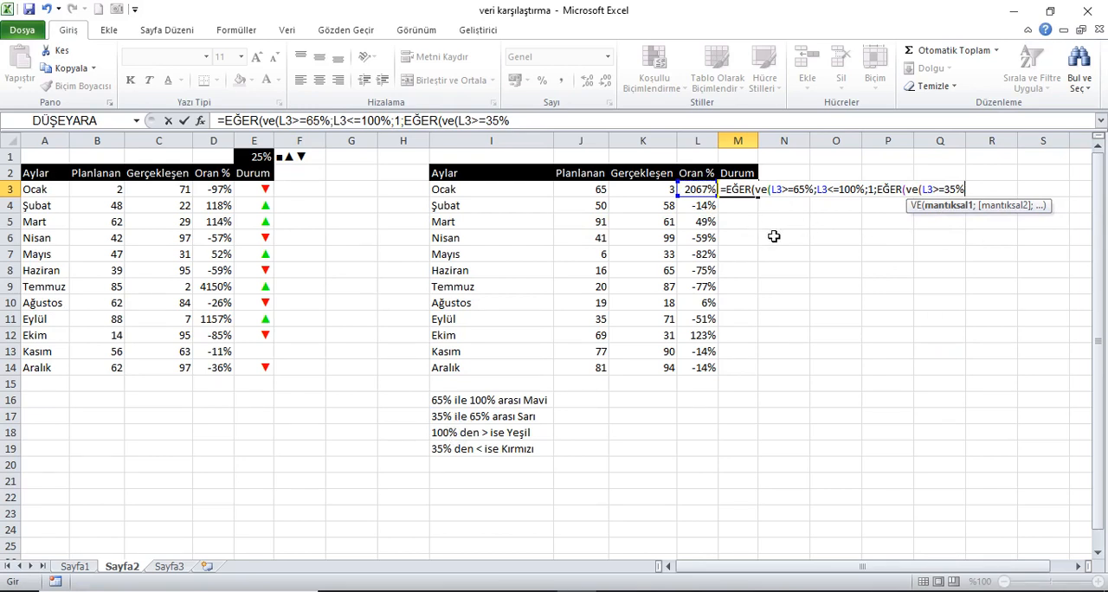
Add L3<65% as the second condition of the nested VE test in M3 and close that test.
{"action": "type", "text": ";"}
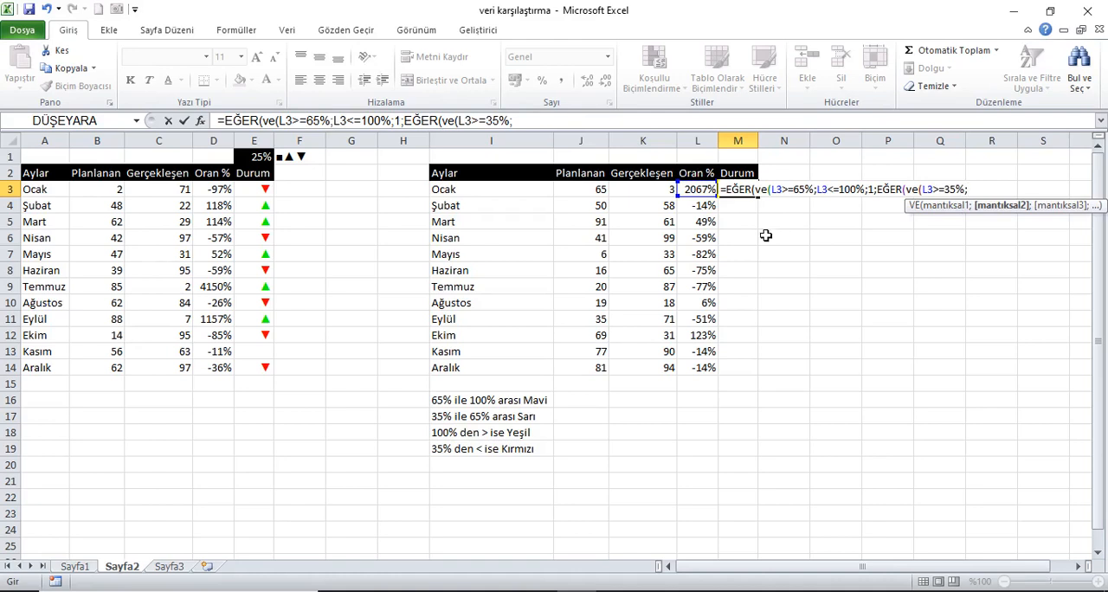
{"action": "left_click", "coordinate": [705, 197]}
{"action": "type", "text": "<65%"}
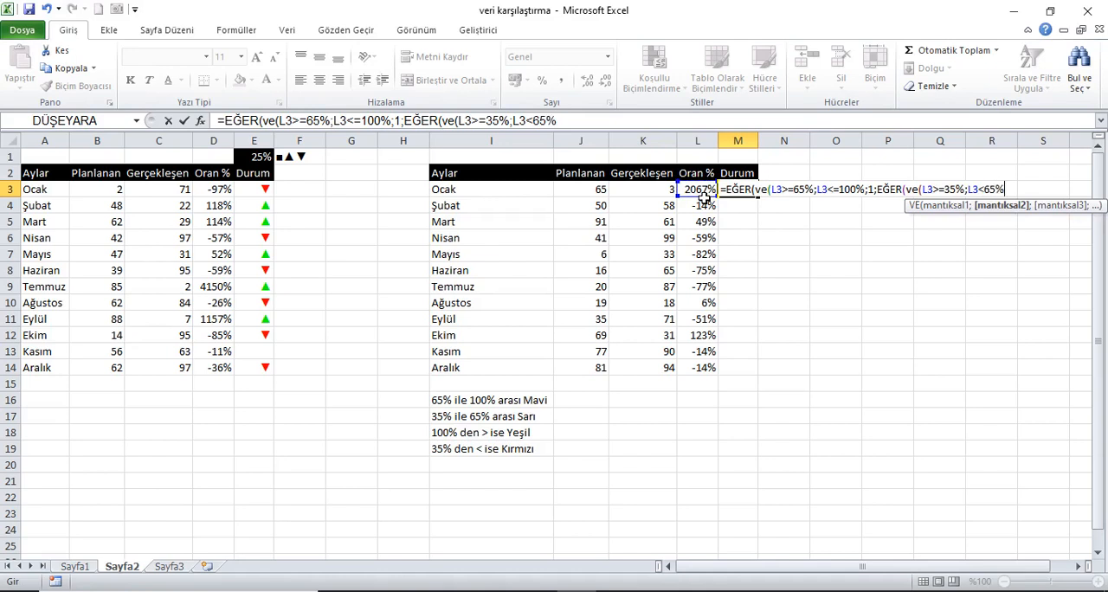
{"action": "type", "text": ")"}
Close the first VE test after L3<=100% and set -1 as the second EĞER's true result.
{"action": "left_click", "coordinate": [864, 189]}
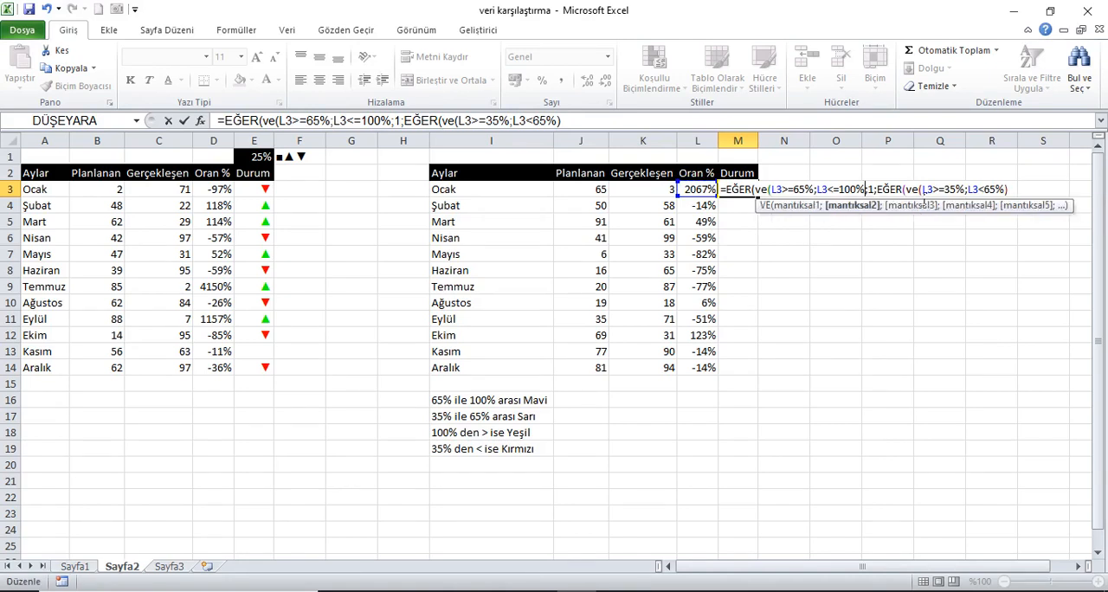
{"action": "type", "text": ")"}
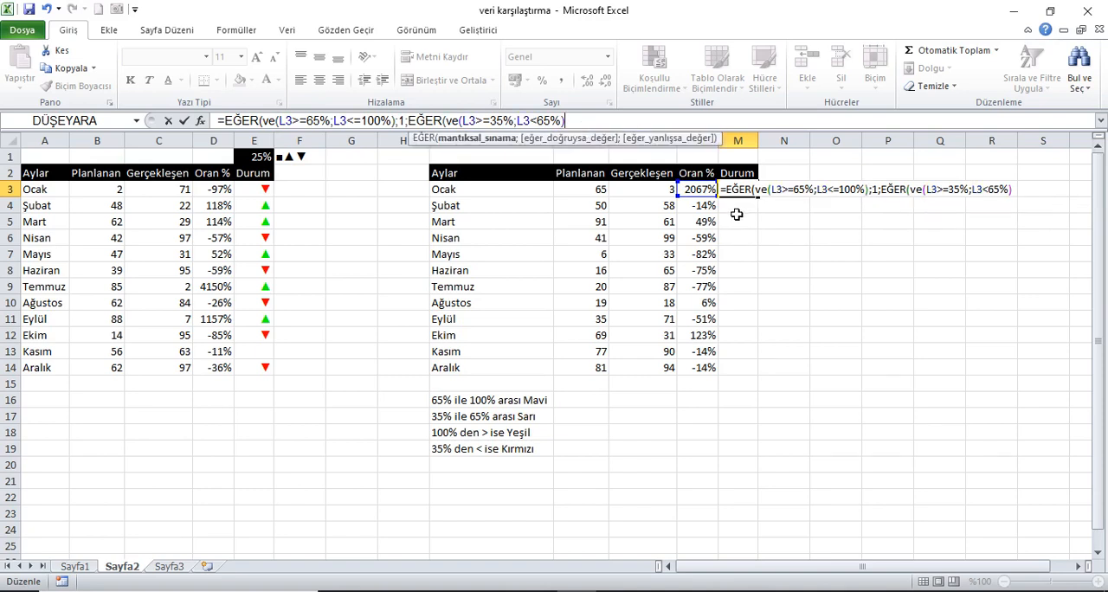
{"action": "type", "text": ";-1"}
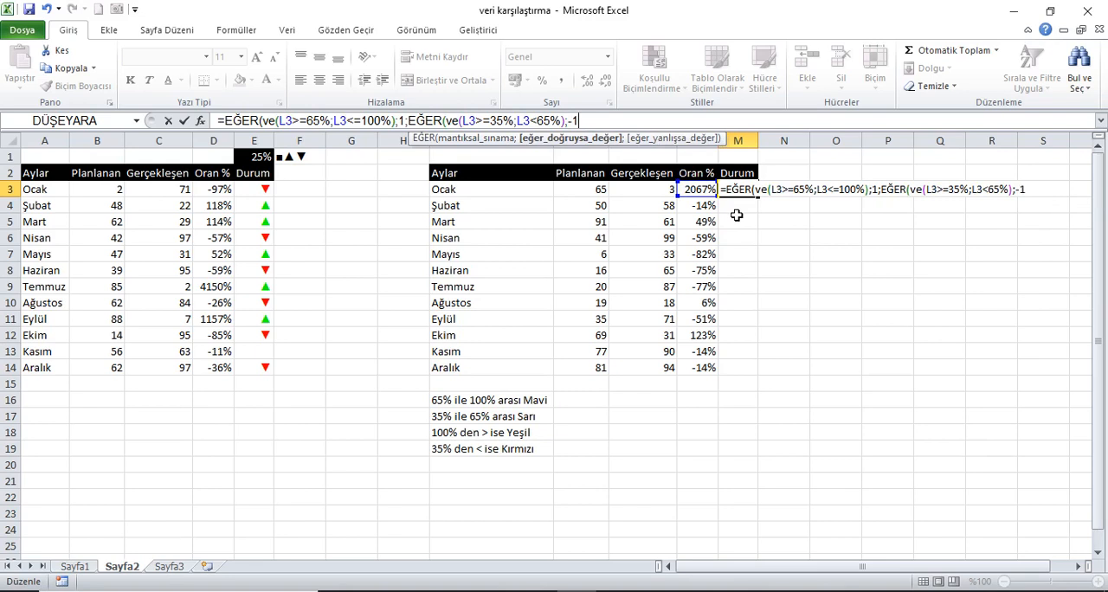
{"action": "type", "text": ";eğer"}
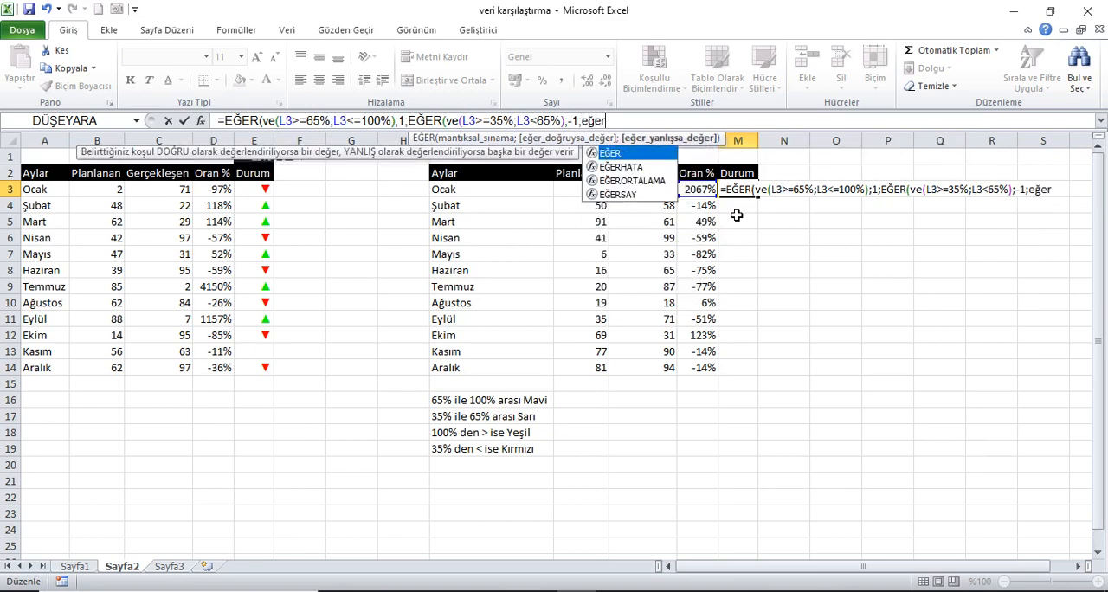
Nest a third EĞER in the M3 formula that tests L3>100% and returns 0 when true.
{"action": "key", "text": "Tab"}
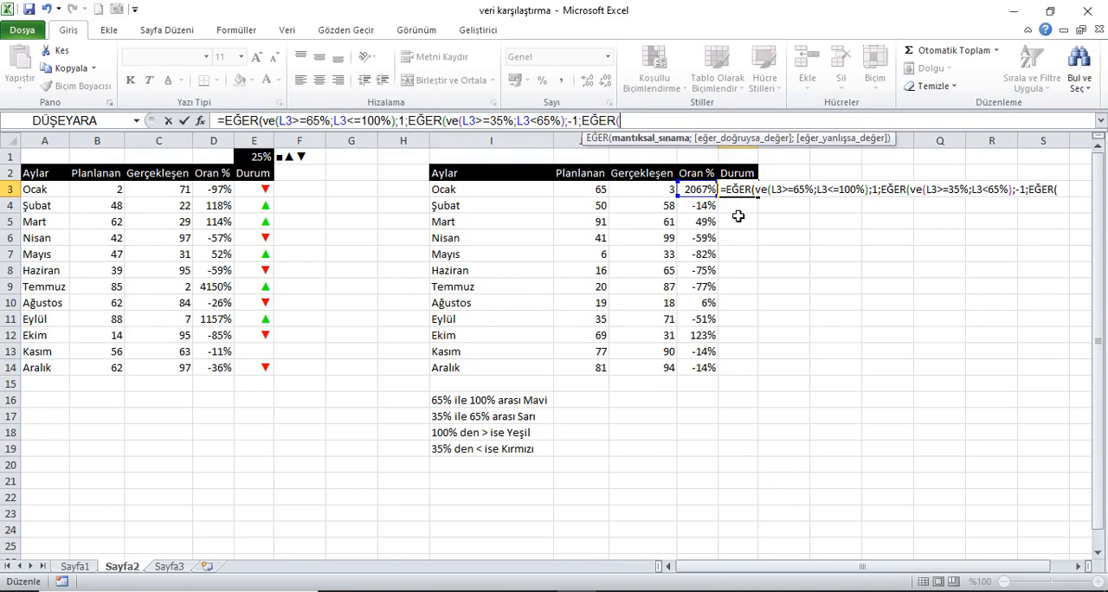
{"action": "left_click", "coordinate": [702, 191]}
{"action": "type", "text": ">100"}
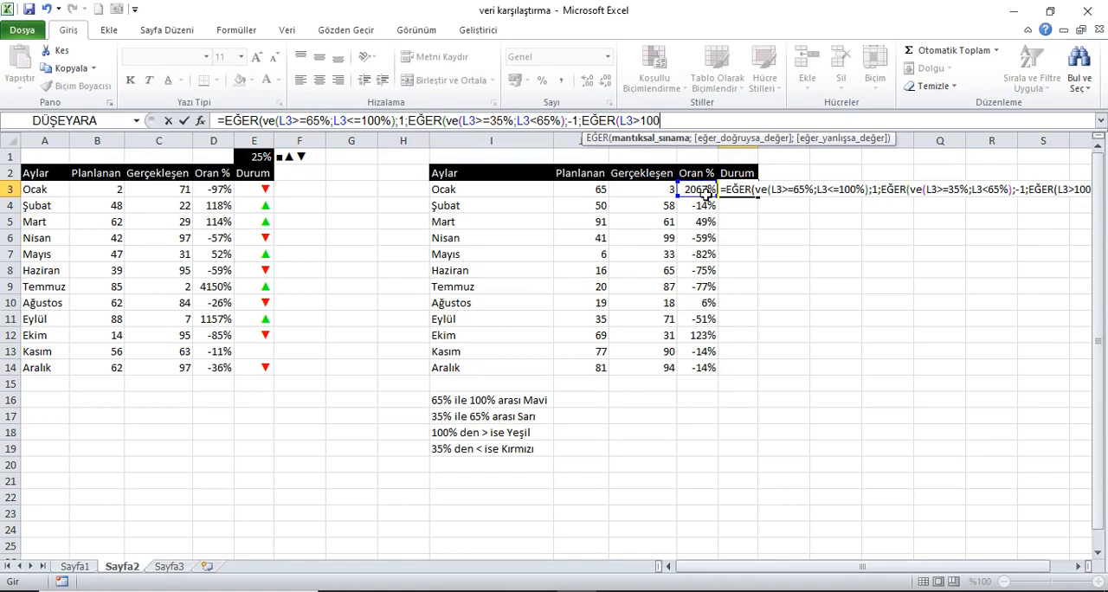
{"action": "type", "text": "%;0;"}
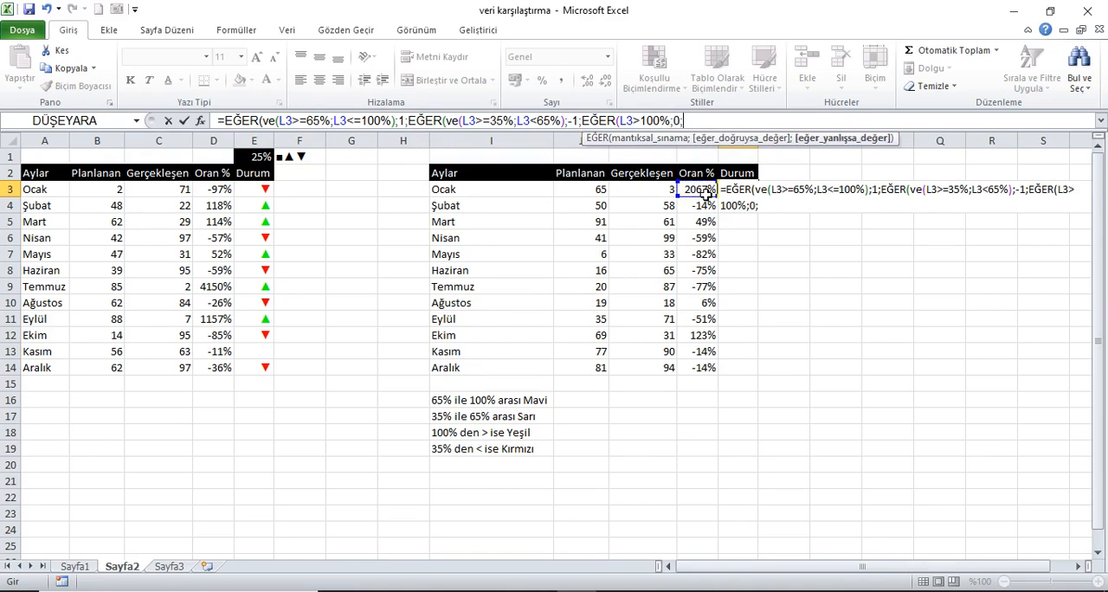
{"action": "type", "text": "\"t\")))"}
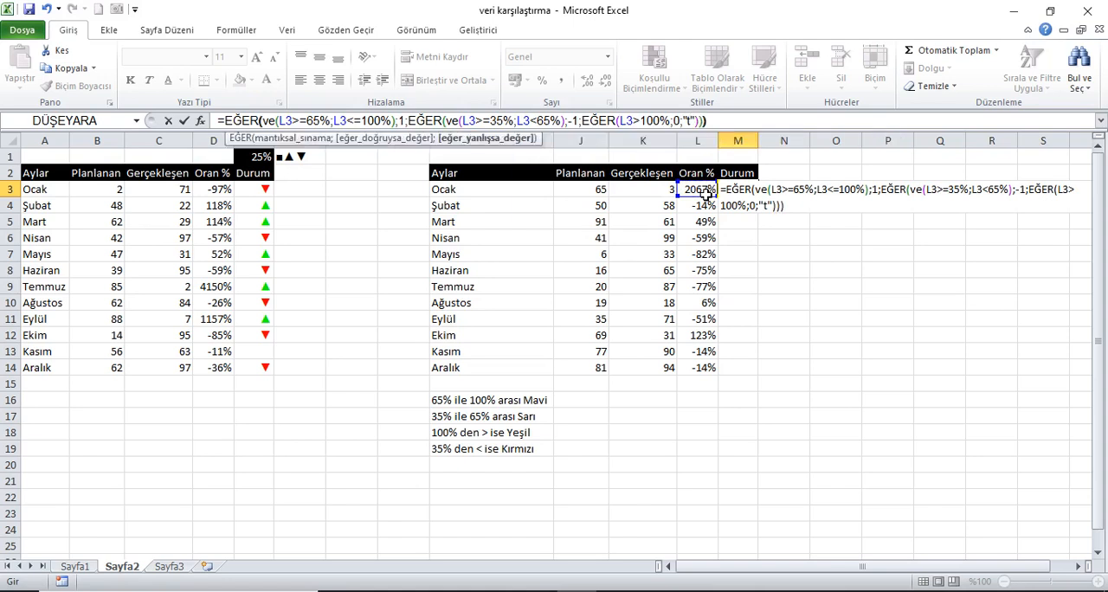
Set "t" as the final false result, close all three EĞER functions and enter the M3 formula.
{"action": "key", "text": "Return"}
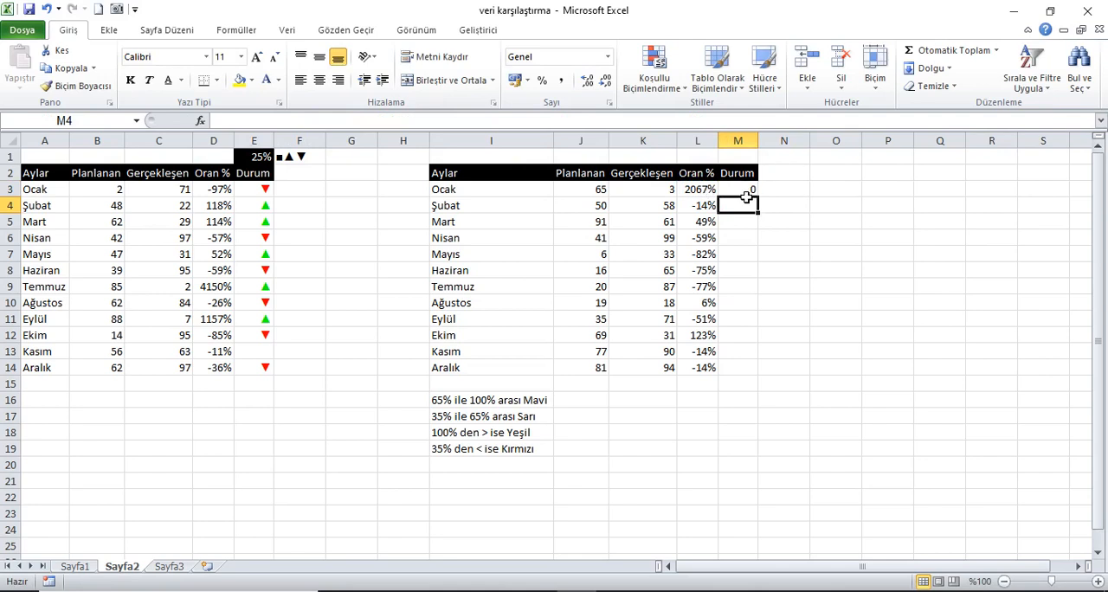
Fill the M3 Durum formula down through M14.
{"action": "key", "text": "Up"}
{"action": "left_click_drag", "start_coordinate": [764, 203], "coordinate": [767, 383]}
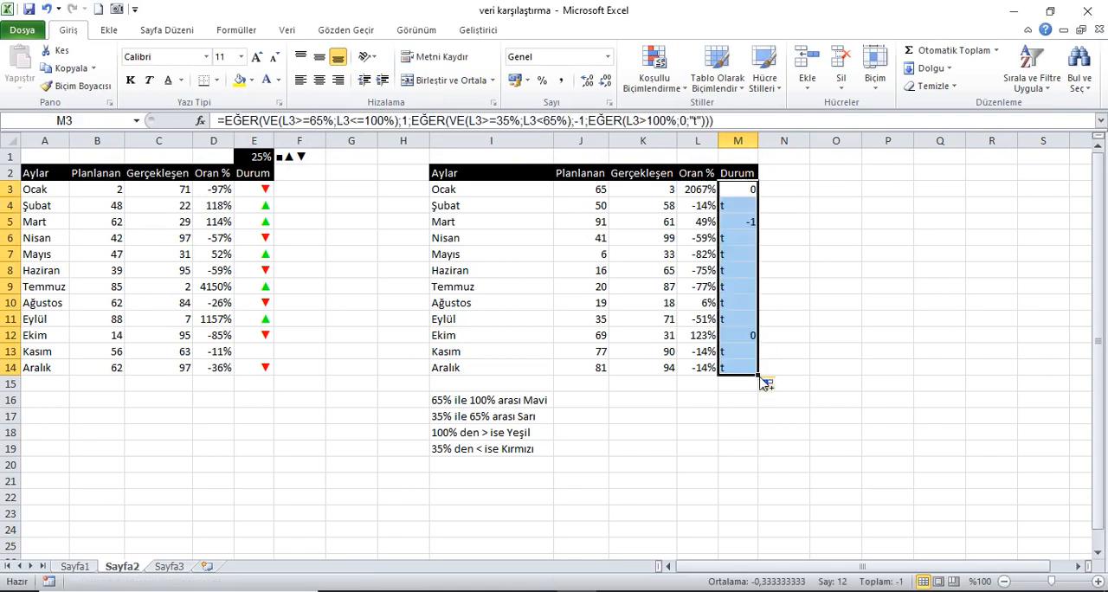
{"action": "left_click", "coordinate": [753, 194]}
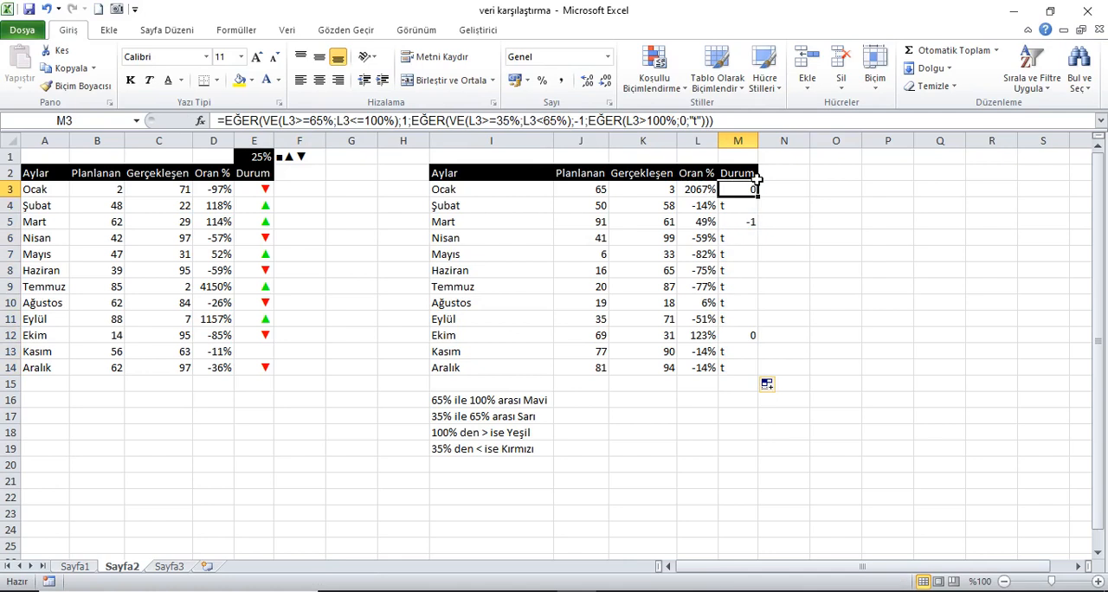
Enter the result codes 1, -1, 0 and t beside the four colour rules in J16:J19.
{"action": "left_click", "coordinate": [594, 399]}
{"action": "type", "text": "1"}
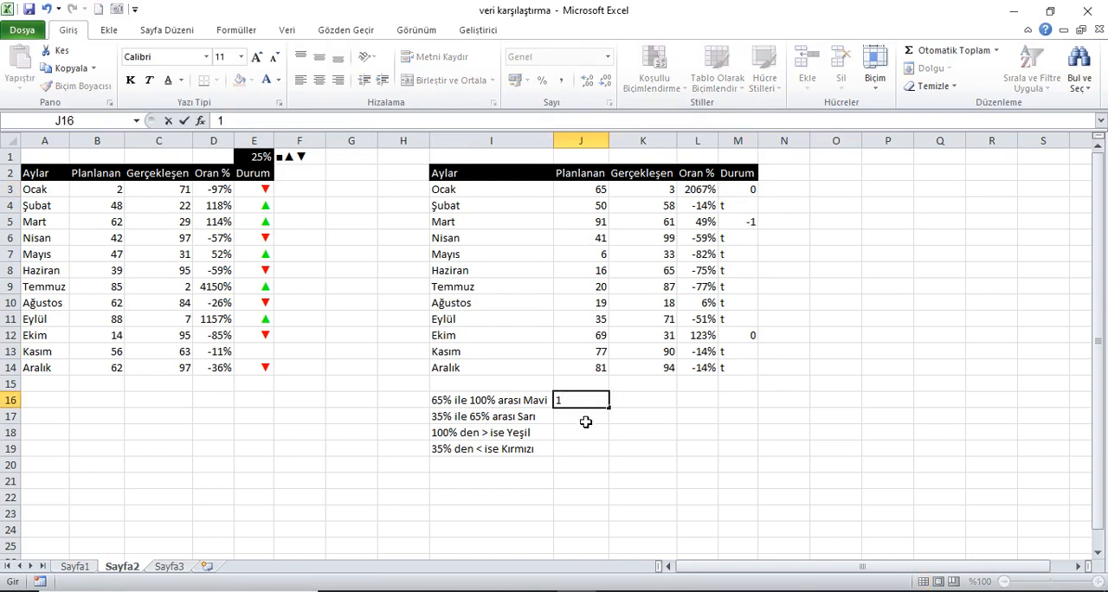
{"action": "key", "text": "Return"}
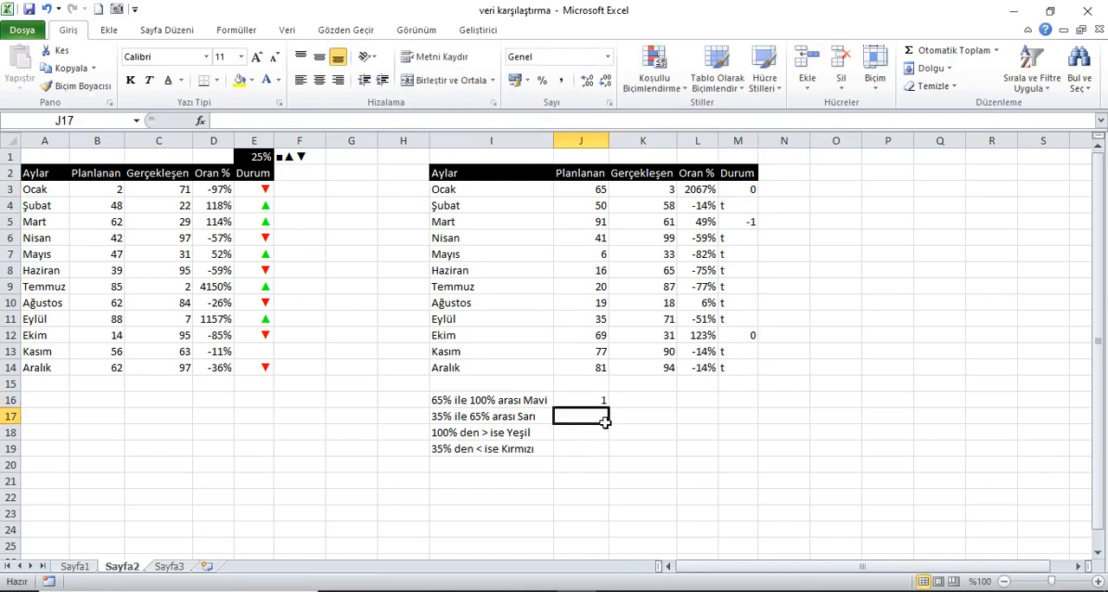
{"action": "type", "text": "-1"}
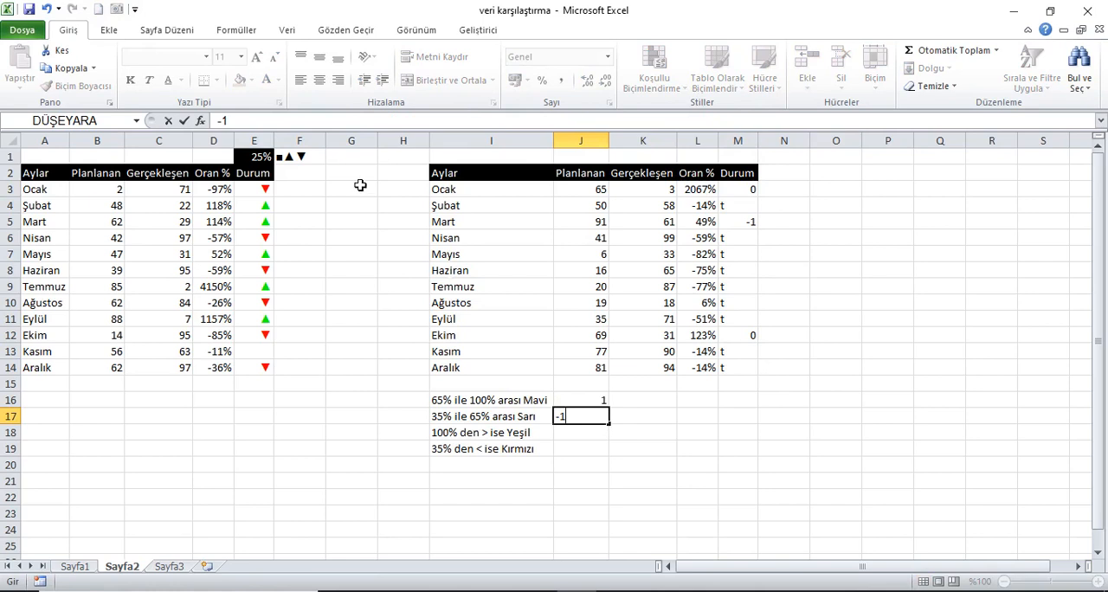
{"action": "left_click", "coordinate": [219, 122]}
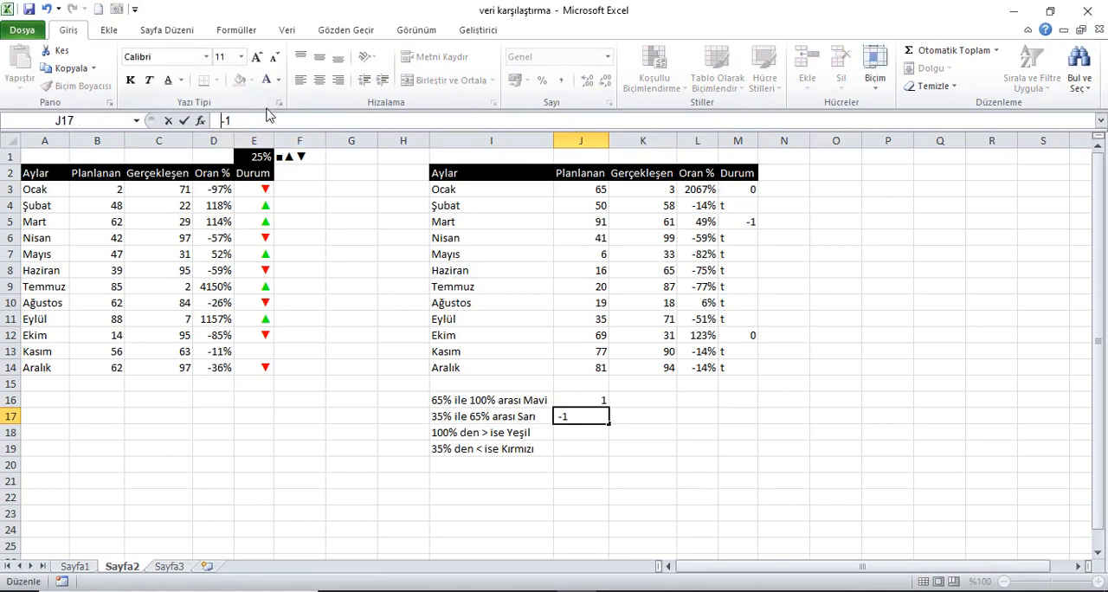
{"action": "key", "text": "Return"}
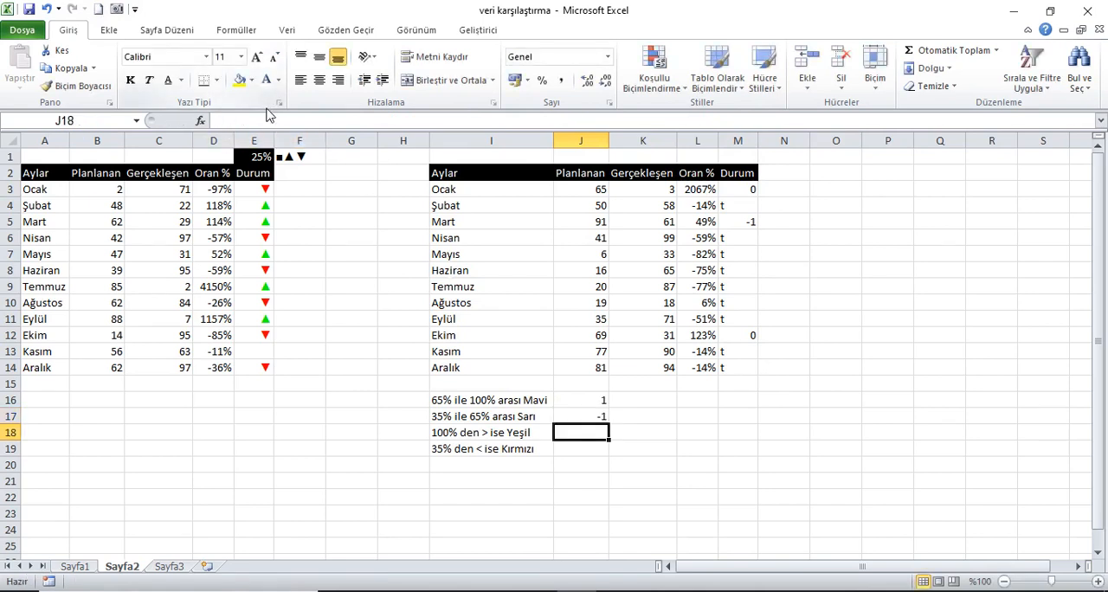
{"action": "type", "text": "0"}
{"action": "key", "text": "Return"}
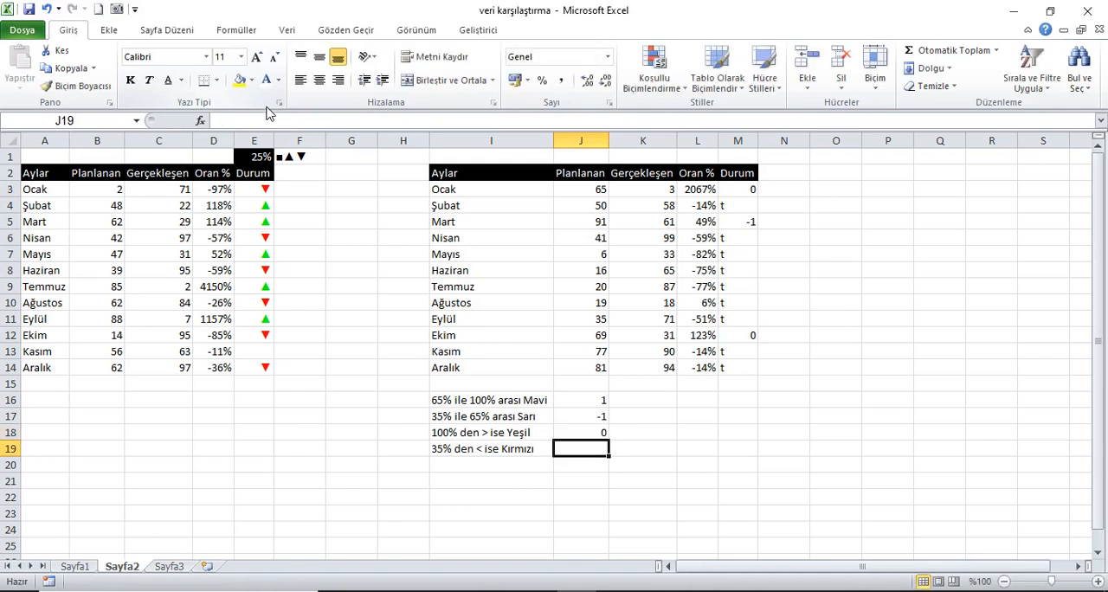
{"action": "type", "text": "t"}
{"action": "left_click", "coordinate": [663, 385]}
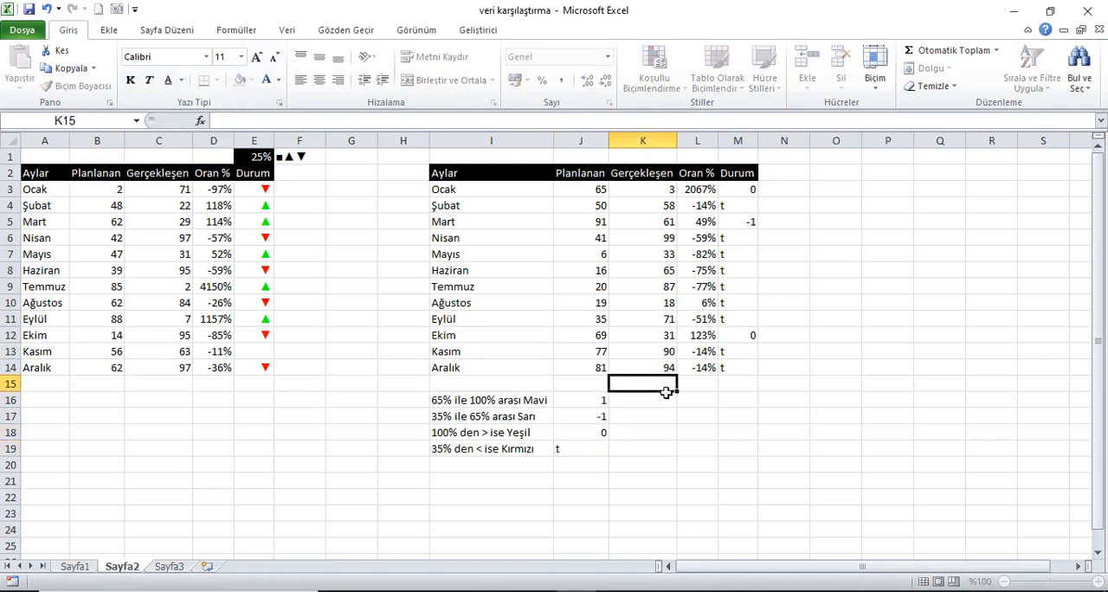
Try 66% as the Aralık ratio in L14 to test the Durum formula, and undo the entry.
{"action": "left_click", "coordinate": [743, 195]}
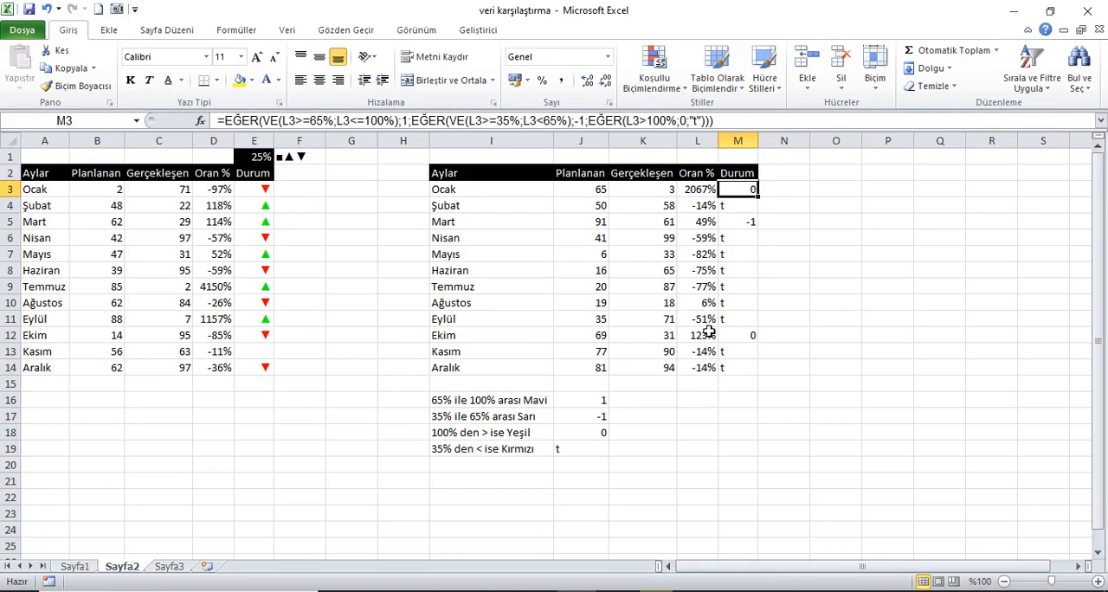
{"action": "left_click", "coordinate": [706, 371]}
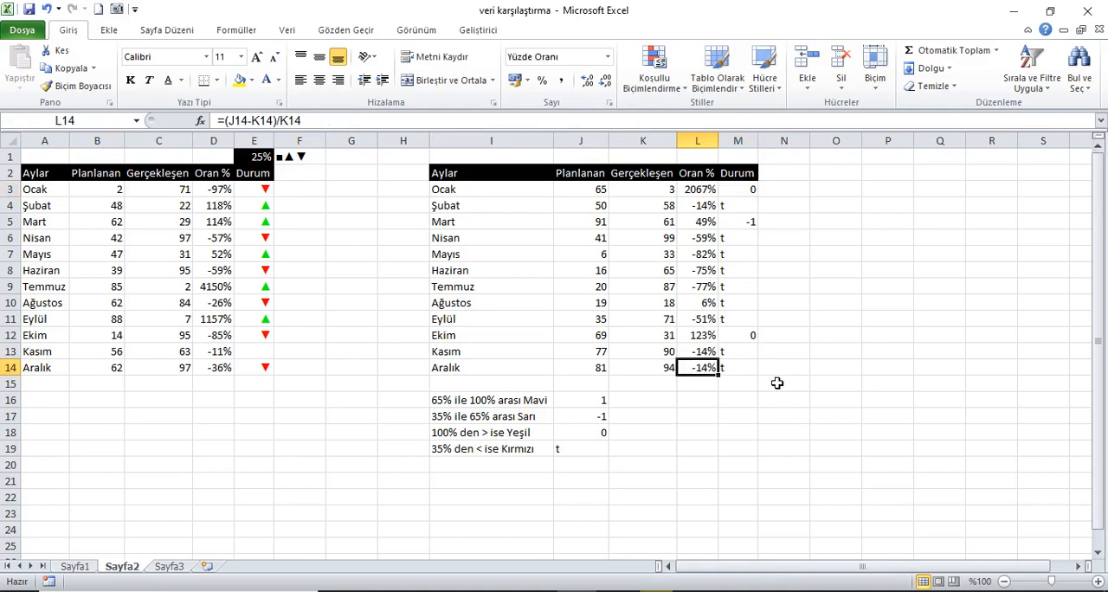
{"action": "type", "text": "66"}
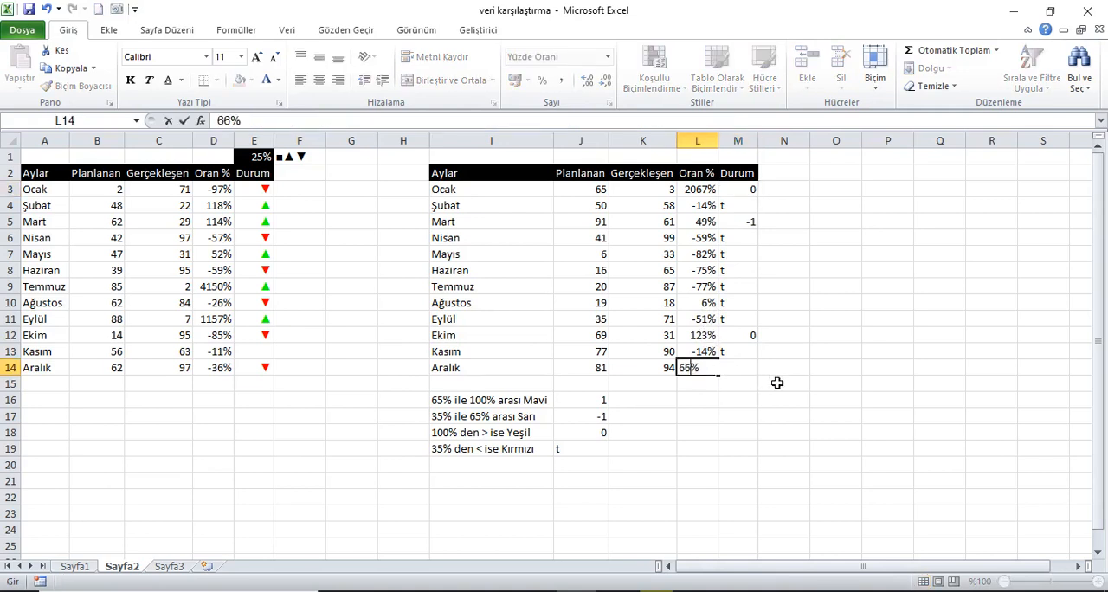
{"action": "key", "text": "Return"}
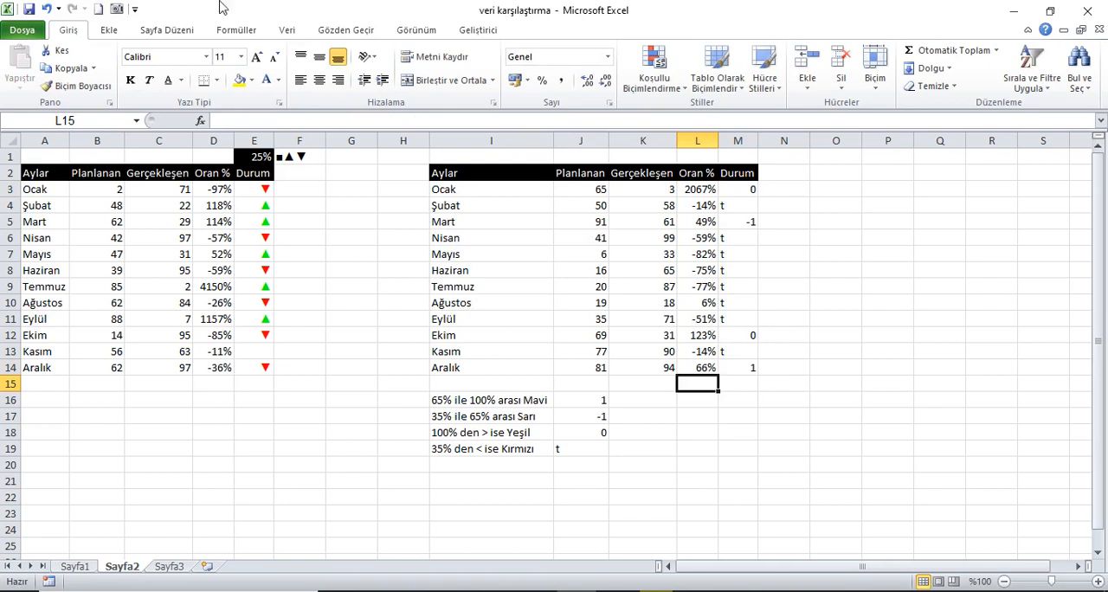
{"action": "left_click", "coordinate": [48, 10]}
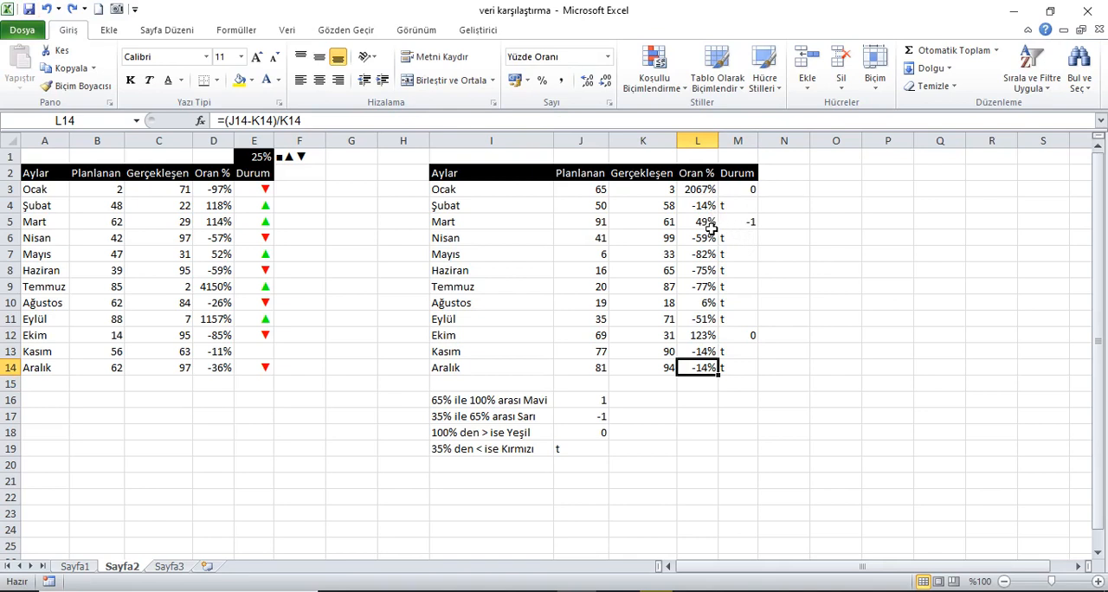
Copy the symbols ■▲▼ from the contents of cell F1.
{"action": "key", "text": "ctrl+c"}
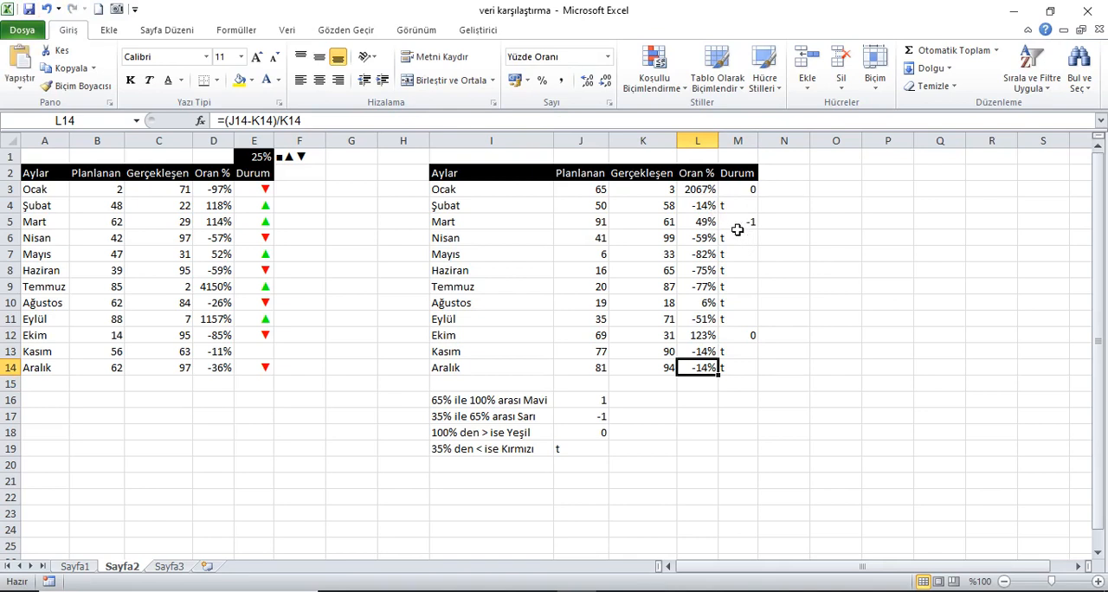
{"action": "left_click", "coordinate": [295, 157]}
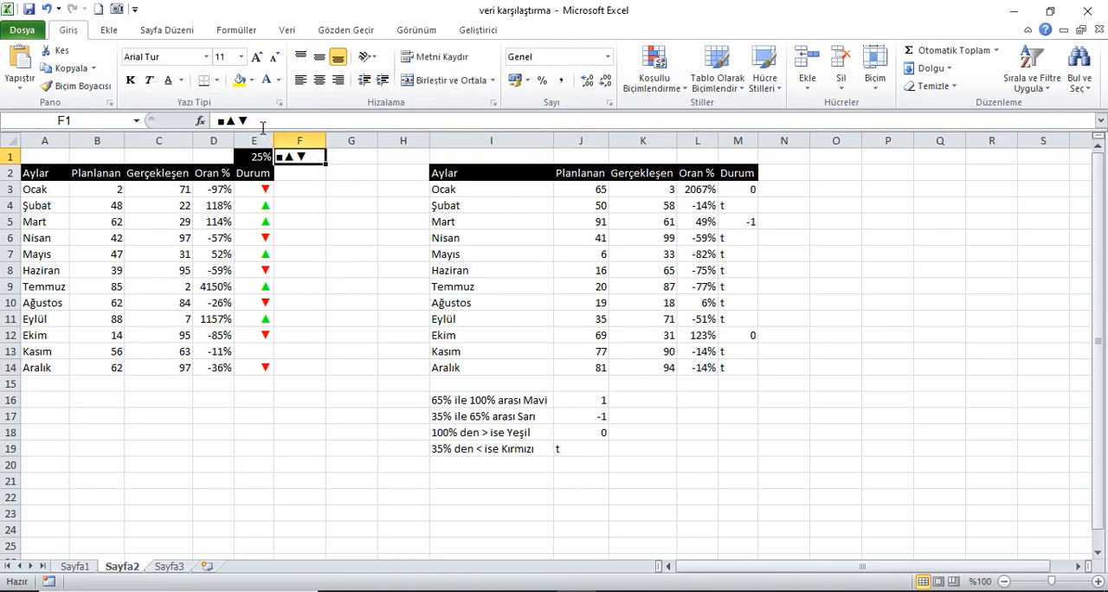
{"action": "left_click", "coordinate": [216, 122]}
{"action": "key", "text": "Return"}
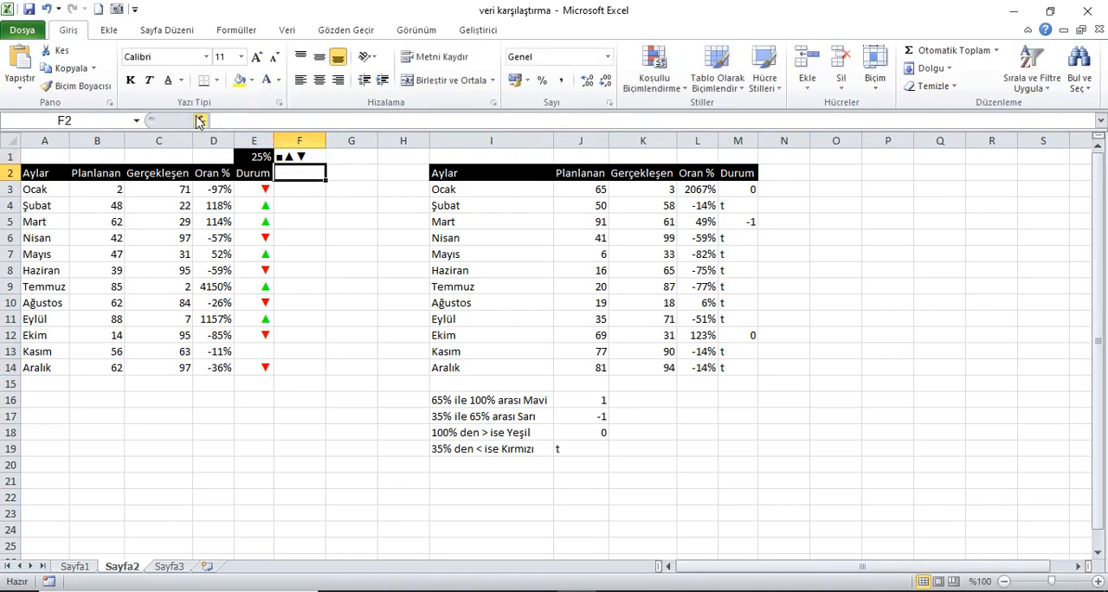
Start a custom number format for the Durum cells M3:M14 with the blue section [Mavi]■.
{"action": "left_click_drag", "start_coordinate": [736, 192], "coordinate": [728, 370]}
{"action": "right_click", "coordinate": [733, 293]}
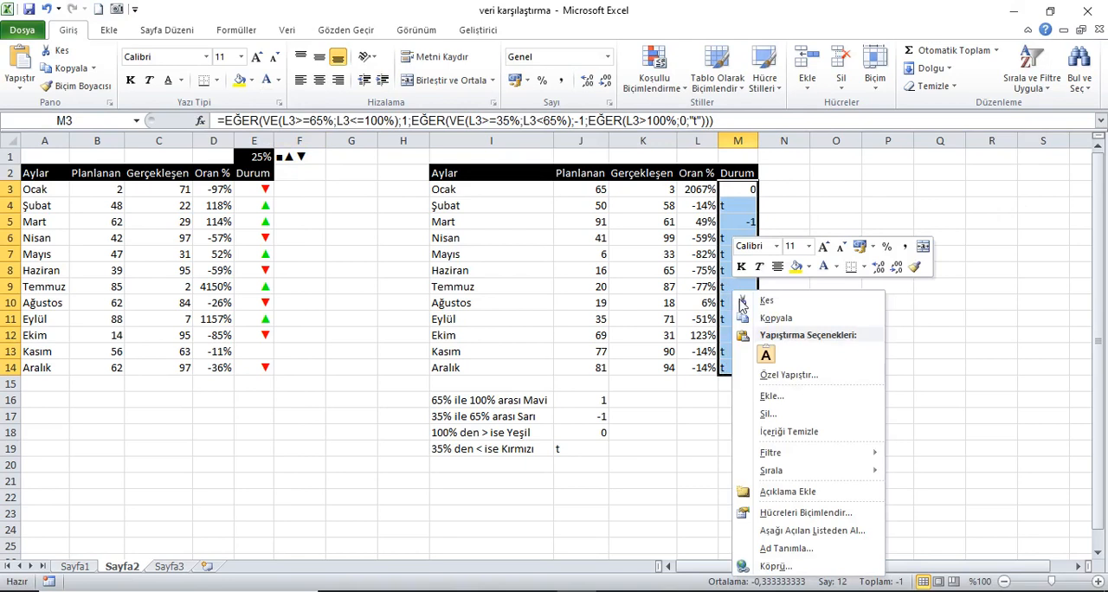
{"action": "left_click", "coordinate": [815, 518]}
{"action": "left_click_drag", "start_coordinate": [833, 223], "coordinate": [243, 169]}
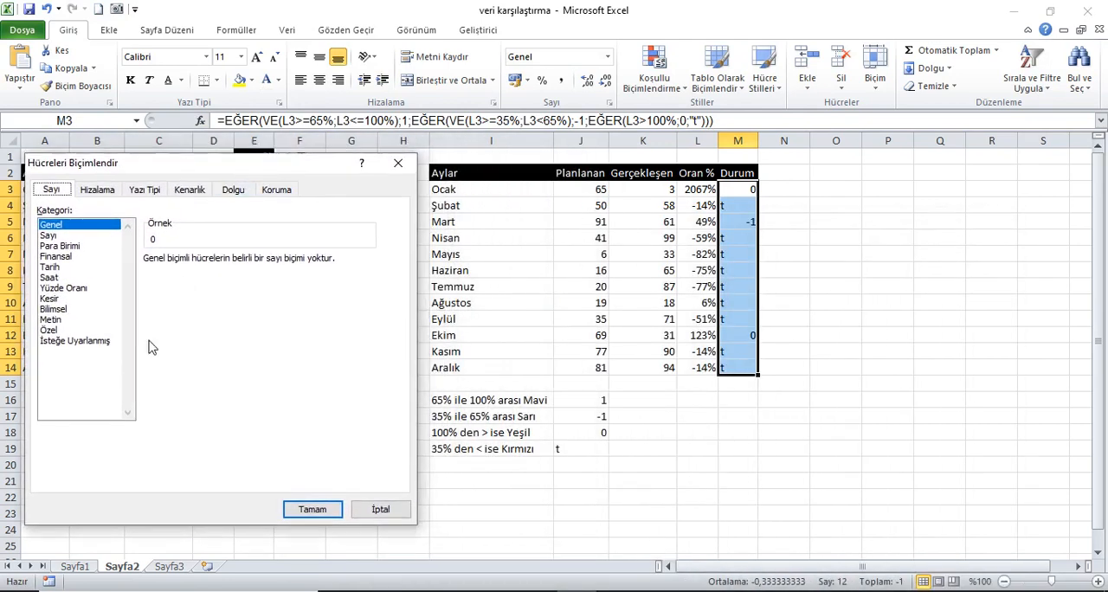
{"action": "left_click", "coordinate": [82, 342]}
{"action": "double_click", "coordinate": [180, 276]}
{"action": "key", "text": "BackSpace"}
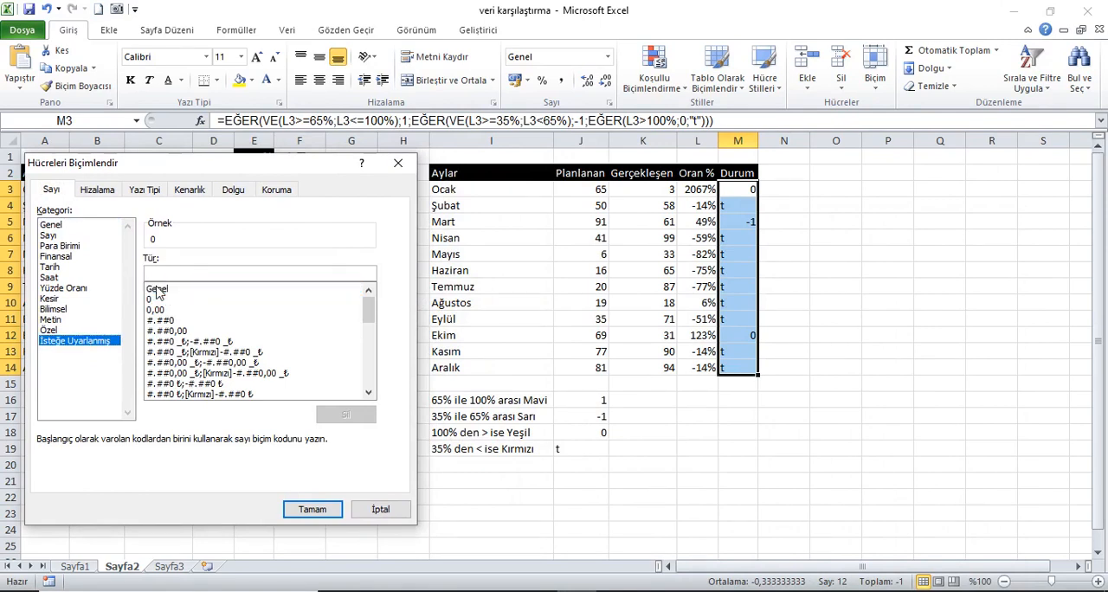
{"action": "type", "text": "[M"}
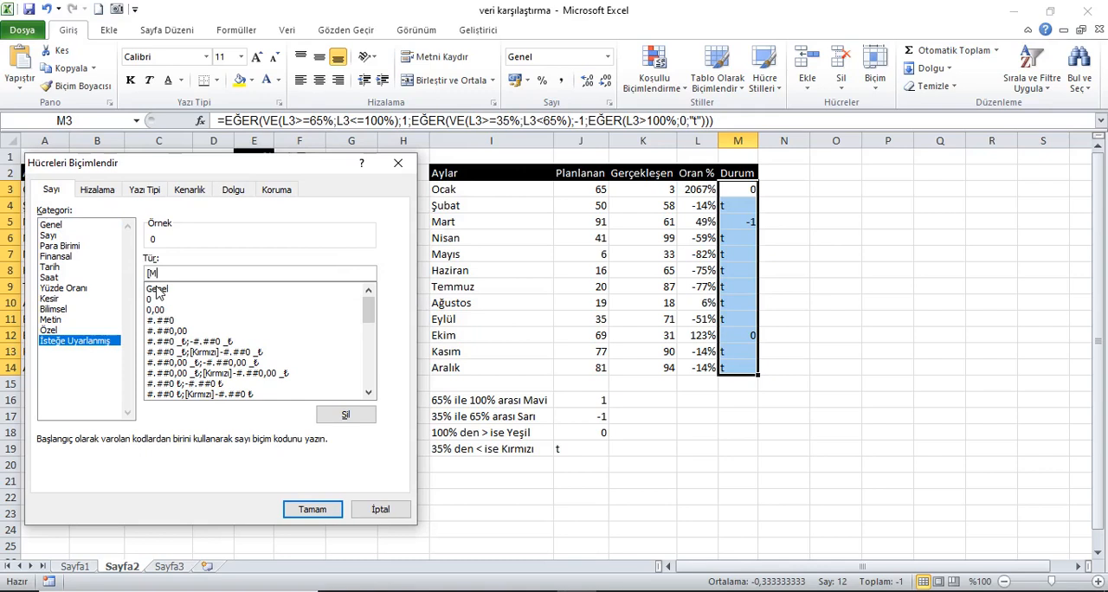
{"action": "type", "text": "avi]"}
{"action": "key", "text": "ctrl+v"}
{"action": "key", "text": "BackSpace"}
{"action": "key", "text": "BackSpace"}
Extend the custom format code with the yellow and green sections ;[Sarı]■;[Yeşil]■.
{"action": "type", "text": ";[Sarı]"}
{"action": "key", "text": "ctrl+v"}
{"action": "key", "text": "BackSpace"}
{"action": "key", "text": "BackSpace"}
{"action": "key", "text": "BackSpace"}
{"action": "type", "text": ";[Ye"}
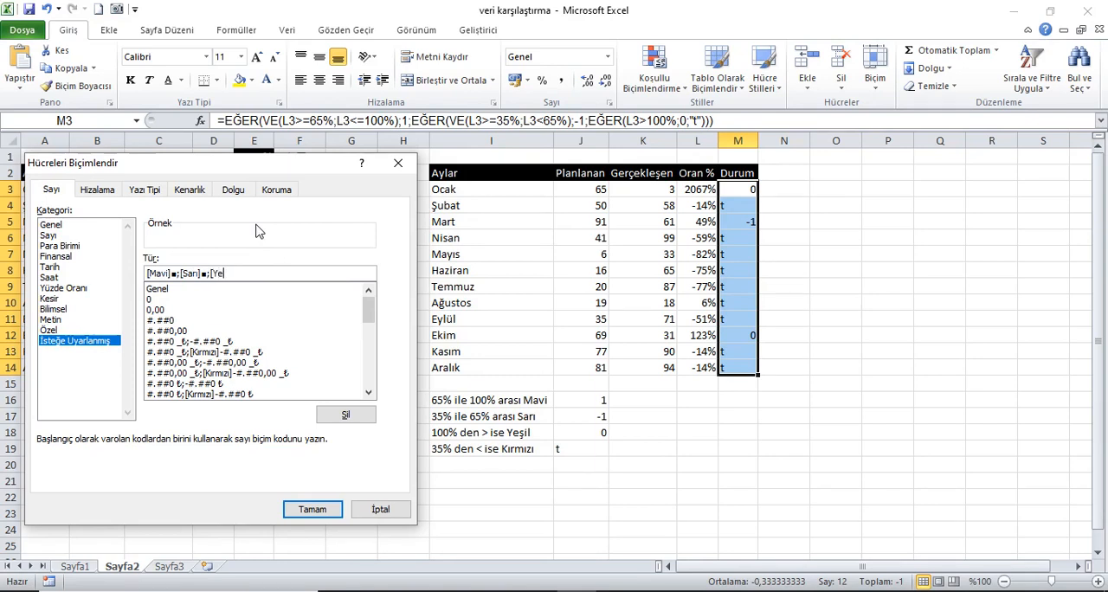
{"action": "type", "text": "şil]■;[Kırızı"}
Finish the format code with the red text section ;[Kırmızı]■ and apply it to M3:M14.
{"action": "key", "text": "BackSpace"}
{"action": "key", "text": "BackSpace"}
{"action": "key", "text": "BackSpace"}
{"action": "type", "text": "mızı]"}
{"action": "key", "text": "ctrl+v"}
{"action": "key", "text": "BackSpace"}
{"action": "key", "text": "BackSpace"}
{"action": "key", "text": "BackSpace"}
{"action": "key", "text": "ctrl+v"}
{"action": "key", "text": "BackSpace"}
{"action": "key", "text": "BackSpace"}
{"action": "left_click", "coordinate": [311, 509]}
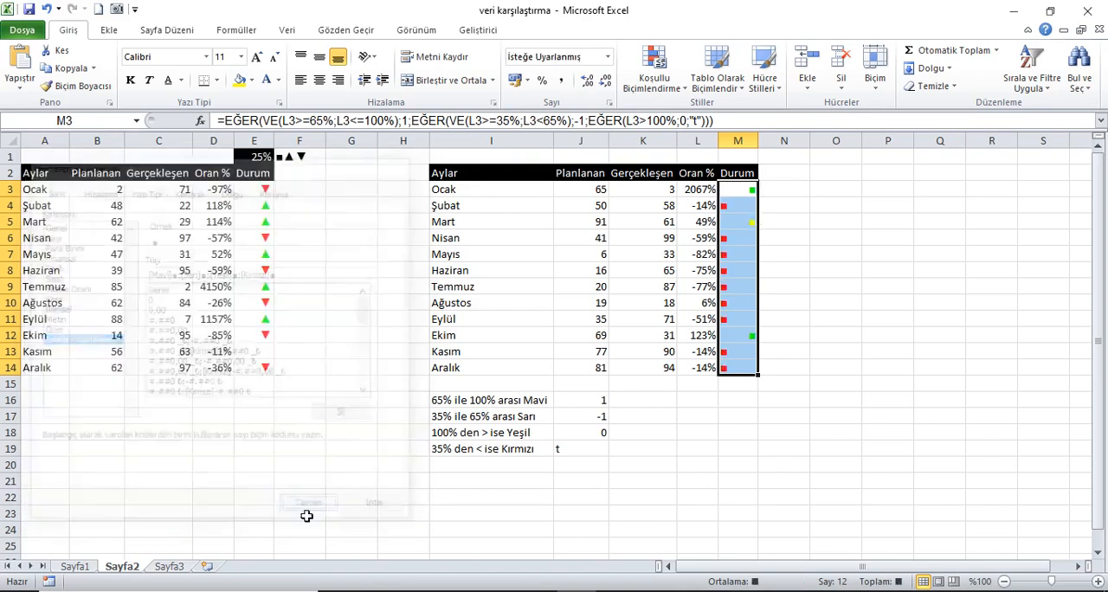
Centre the Durum symbols in M3:M14 both vertically and horizontally.
{"action": "left_click", "coordinate": [741, 178]}
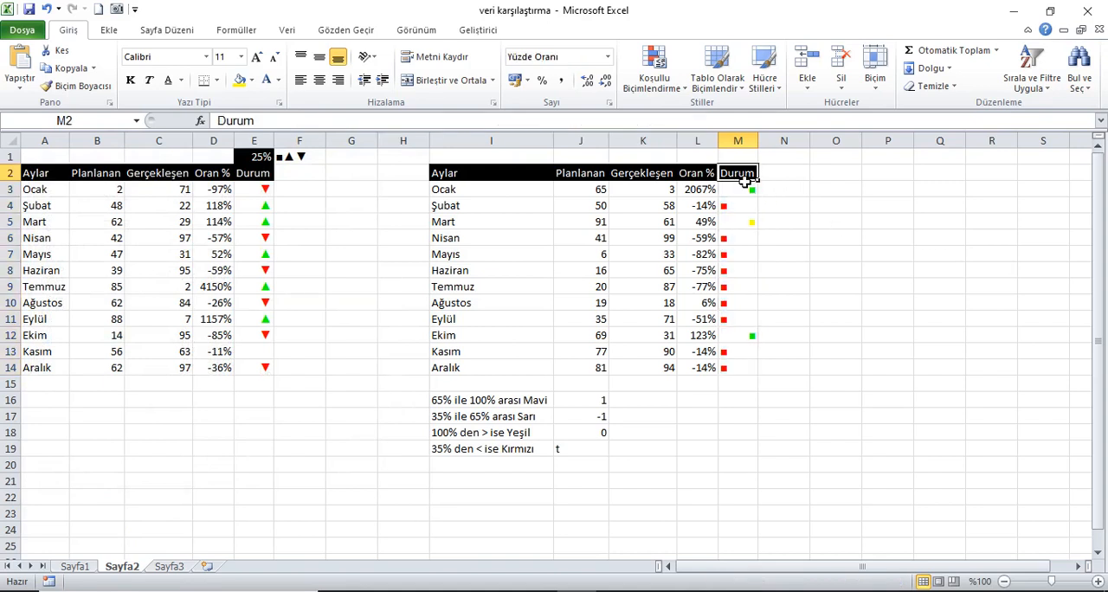
{"action": "left_click_drag", "start_coordinate": [743, 190], "coordinate": [749, 368]}
{"action": "left_click", "coordinate": [319, 56]}
{"action": "left_click", "coordinate": [319, 79]}
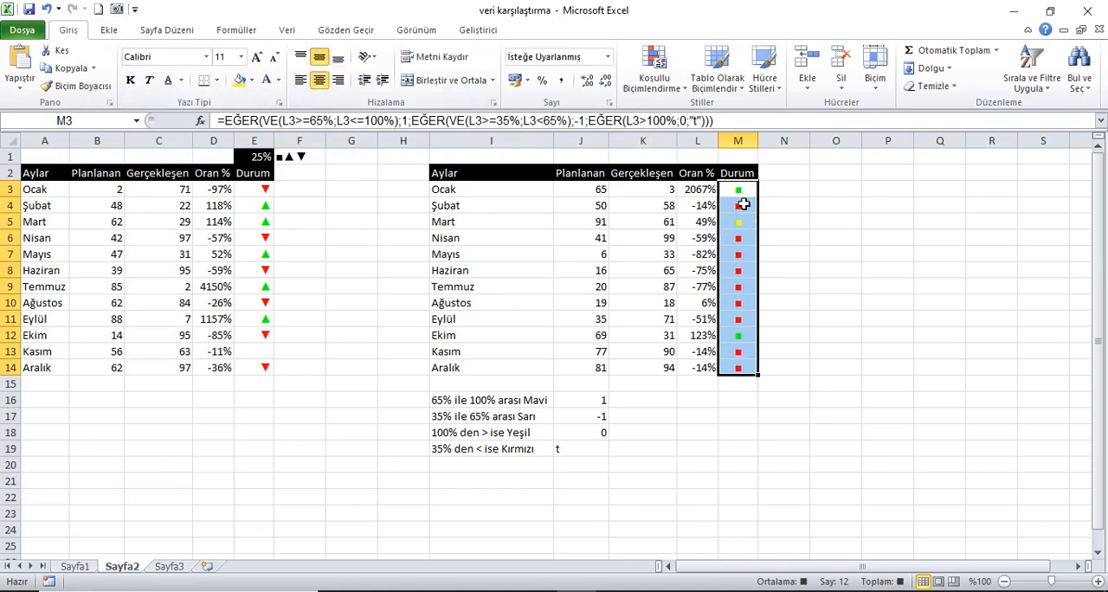
Enter =RASTGELEARADA(1;100) as the Ocak Planlanan value in B3.
{"action": "left_click", "coordinate": [107, 196]}
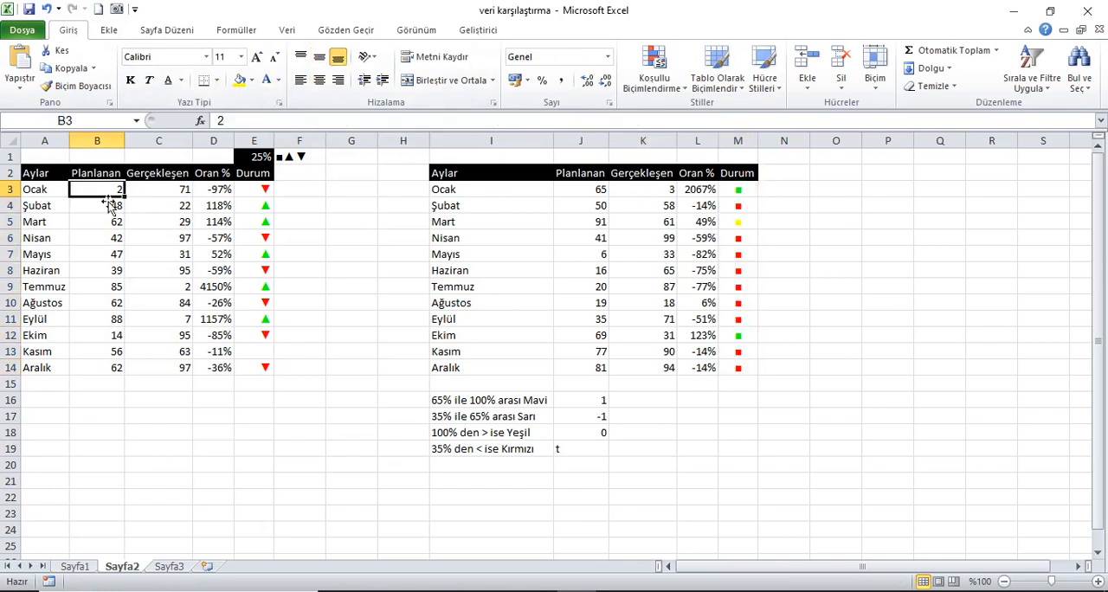
{"action": "type", "text": "=ras"}
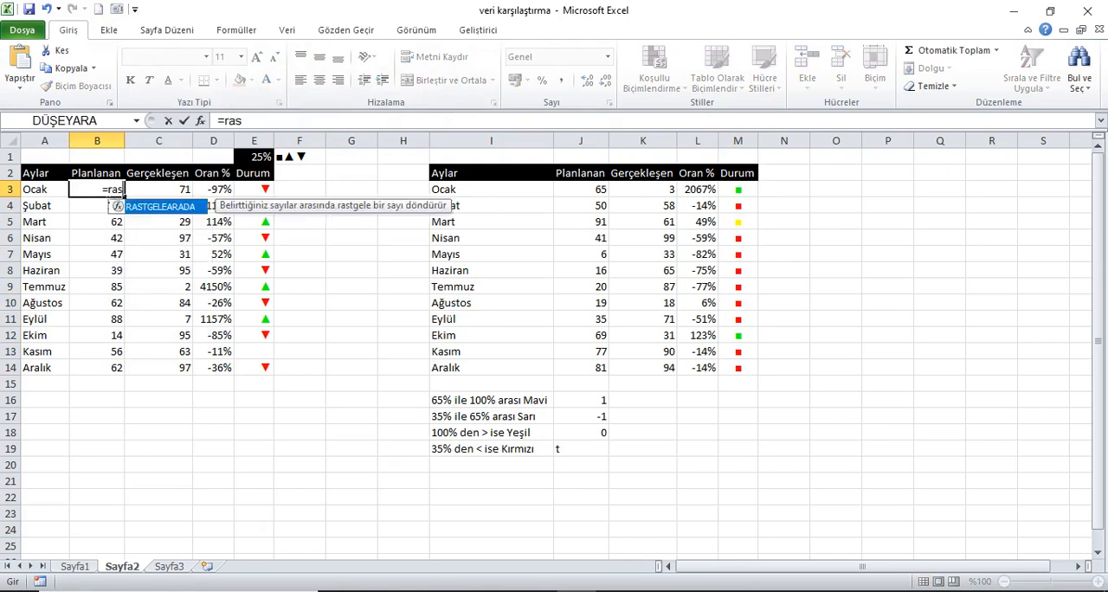
{"action": "key", "text": "Tab"}
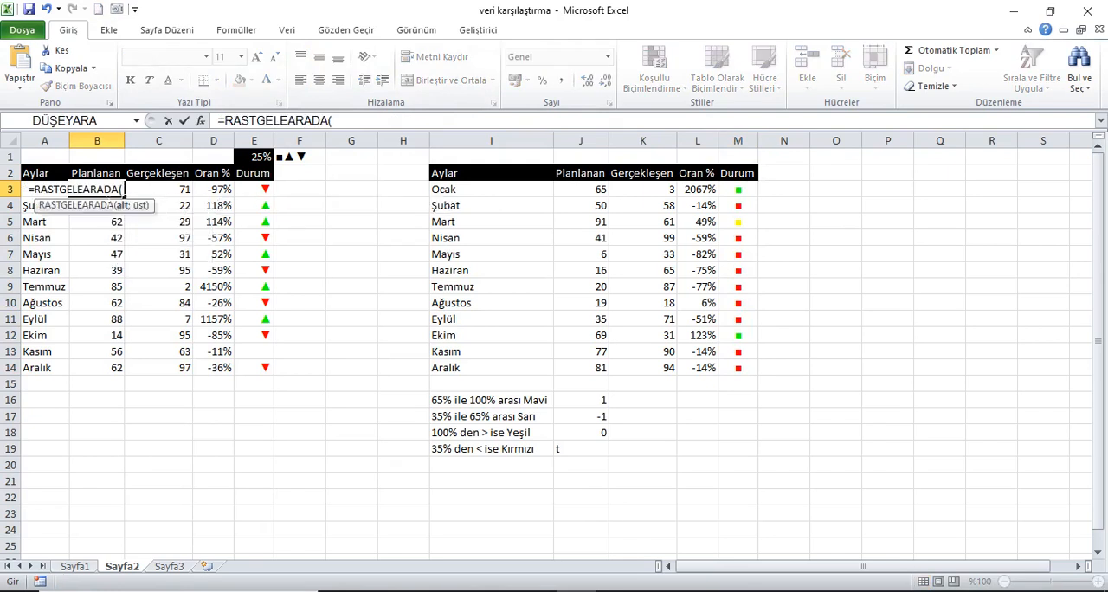
{"action": "type", "text": "1;"}
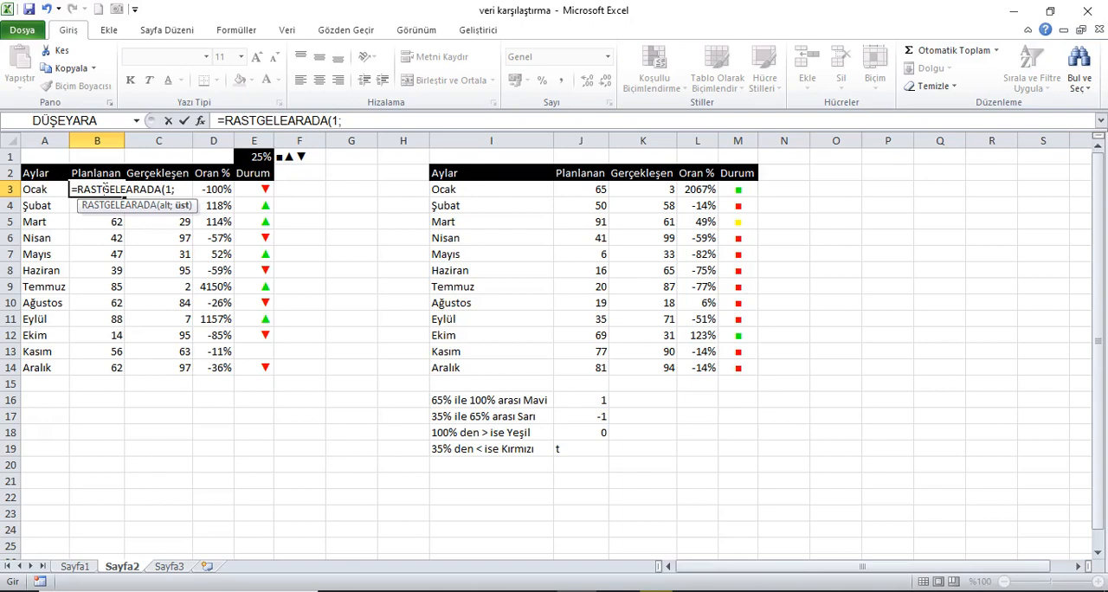
{"action": "type", "text": "100)"}
{"action": "key", "text": "Return"}
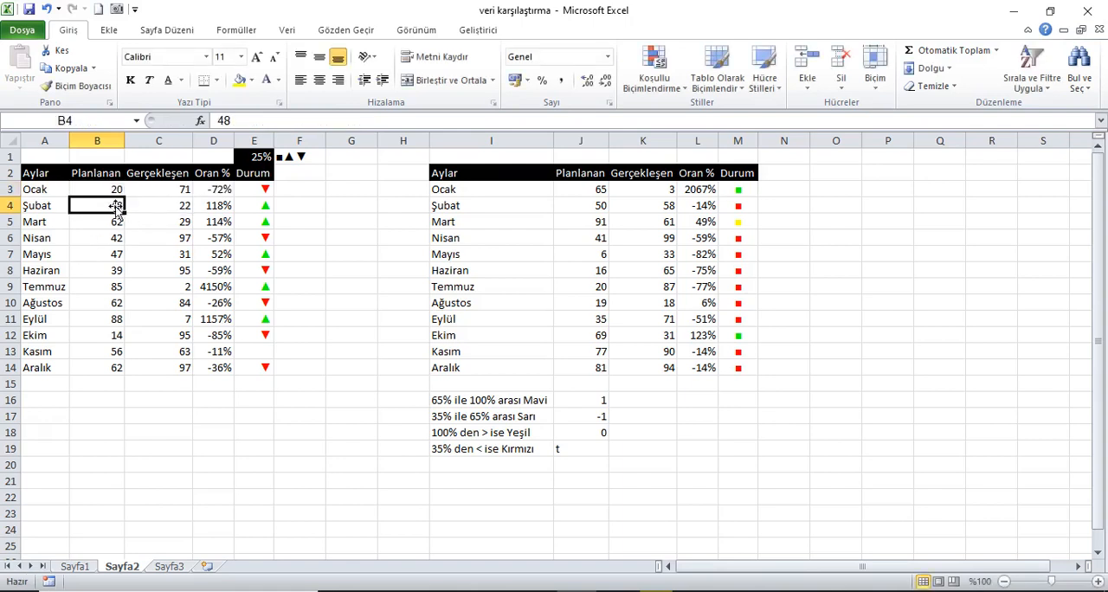
Copy the random-number formula from B3 to the whole Planlanan and Gerçekleşen range B3:C14.
{"action": "left_click", "coordinate": [115, 192]}
{"action": "key", "text": "ctrl+c"}
{"action": "key", "text": "Right"}
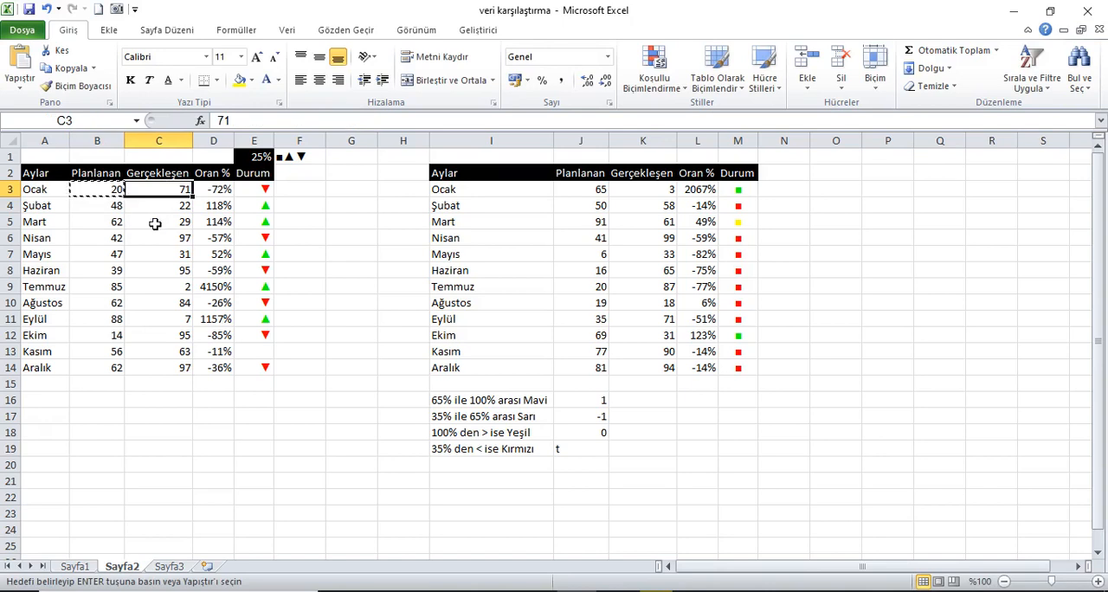
{"action": "key", "text": "ctrl+v"}
{"action": "left_click_drag", "start_coordinate": [114, 192], "coordinate": [182, 368]}
{"action": "key", "text": "Return"}
Copy the random formulas in B3:C14 to the second table's Planlanan and Gerçekleşen columns, starting at J3.
{"action": "left_click_drag", "start_coordinate": [127, 193], "coordinate": [184, 370]}
{"action": "key", "text": "ctrl+c"}
{"action": "left_click", "coordinate": [581, 188]}
{"action": "key", "text": "ctrl+v"}
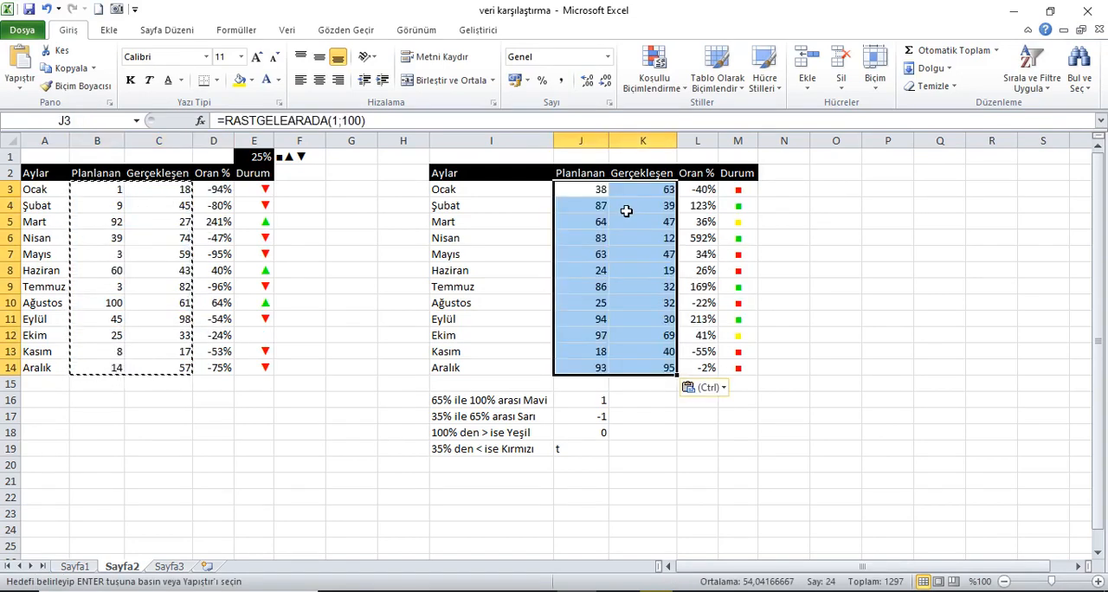
Replace the threshold percentage in E1 with the formula =RASTGELEARADA(1;75)/100.
{"action": "left_click", "coordinate": [260, 157]}
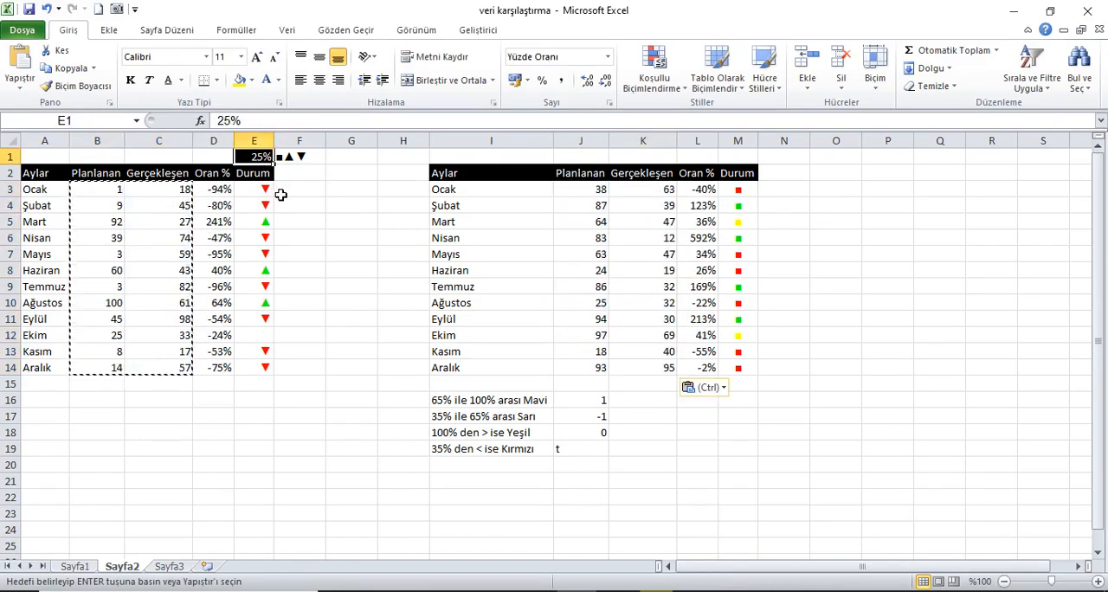
{"action": "type", "text": "=RASTGELEARADA("}
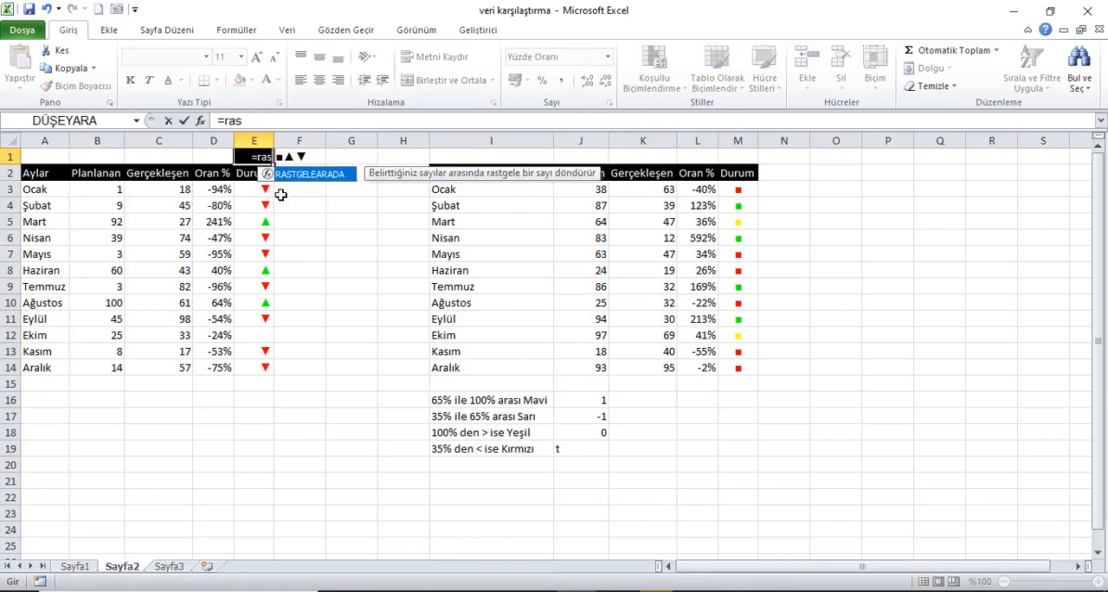
{"action": "key", "text": "Tab"}
{"action": "type", "text": "1"}
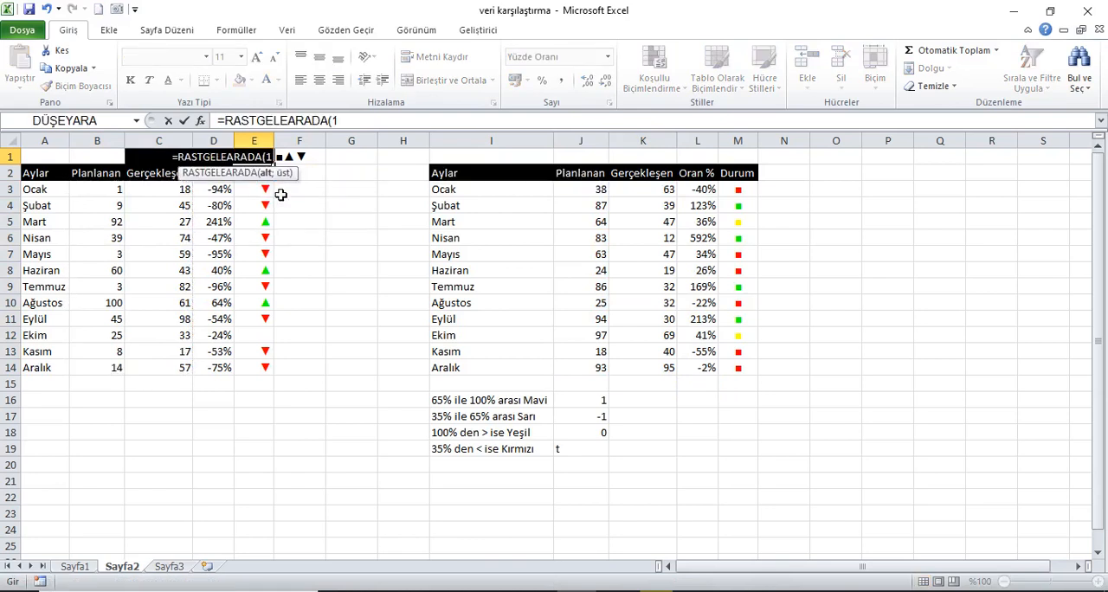
{"action": "type", "text": ";"}
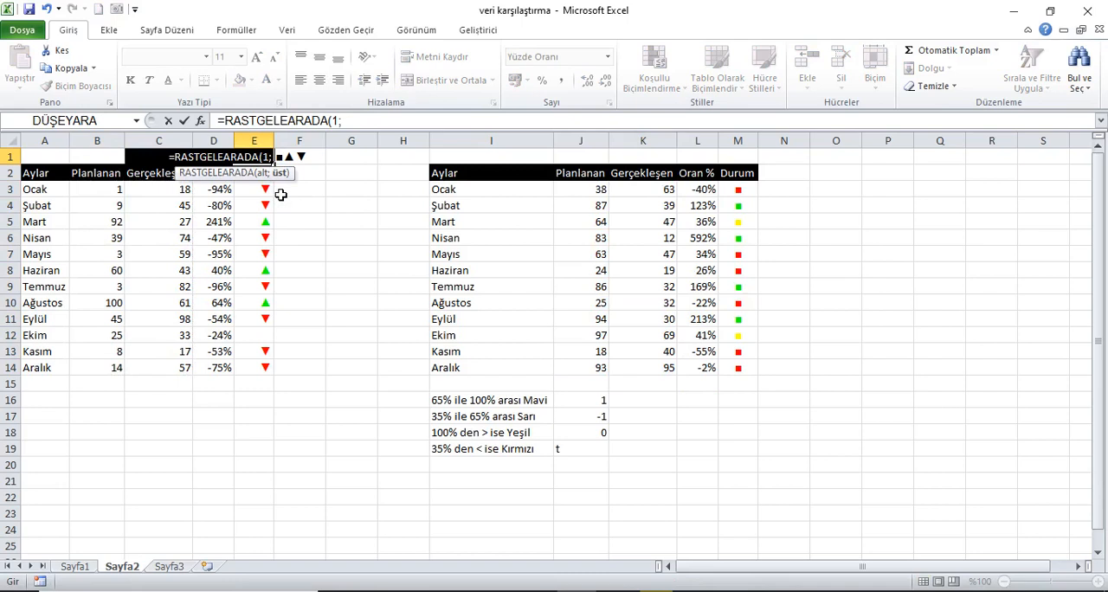
{"action": "type", "text": "75"}
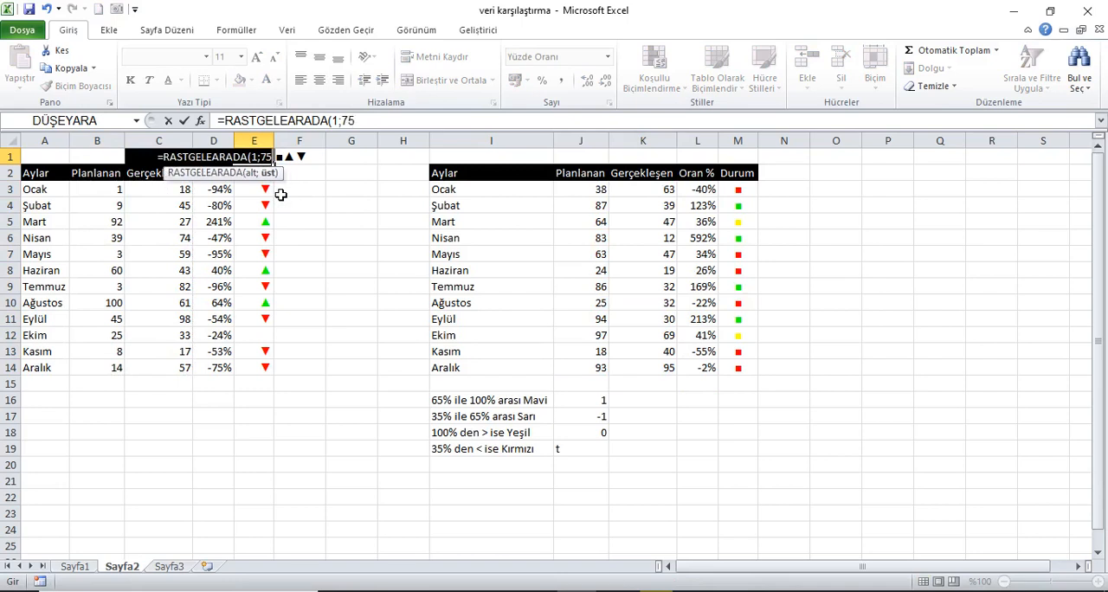
{"action": "type", "text": ")"}
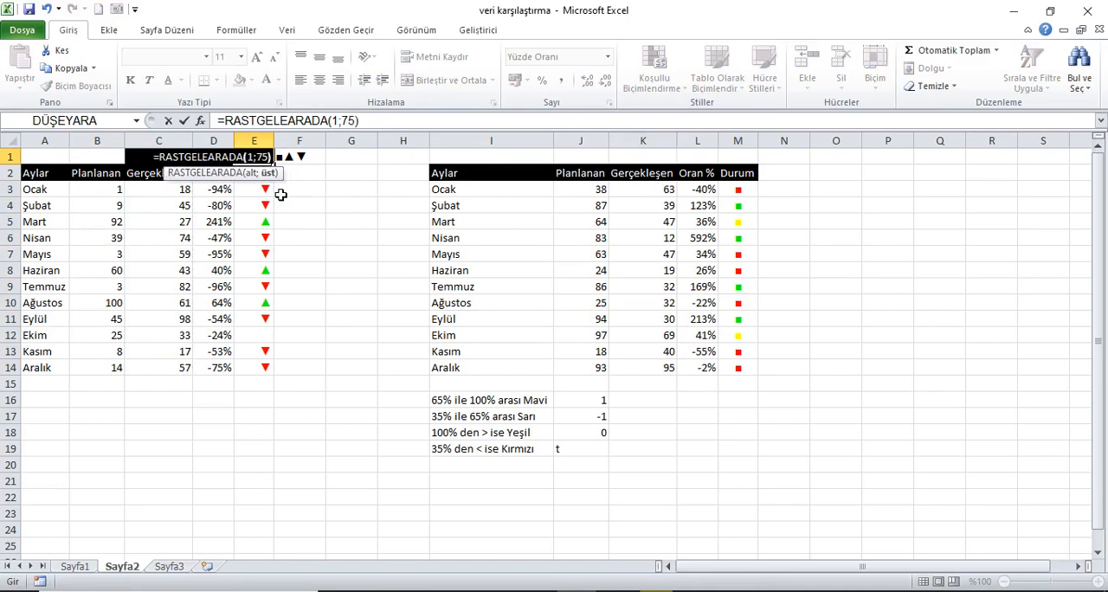
{"action": "type", "text": "/100"}
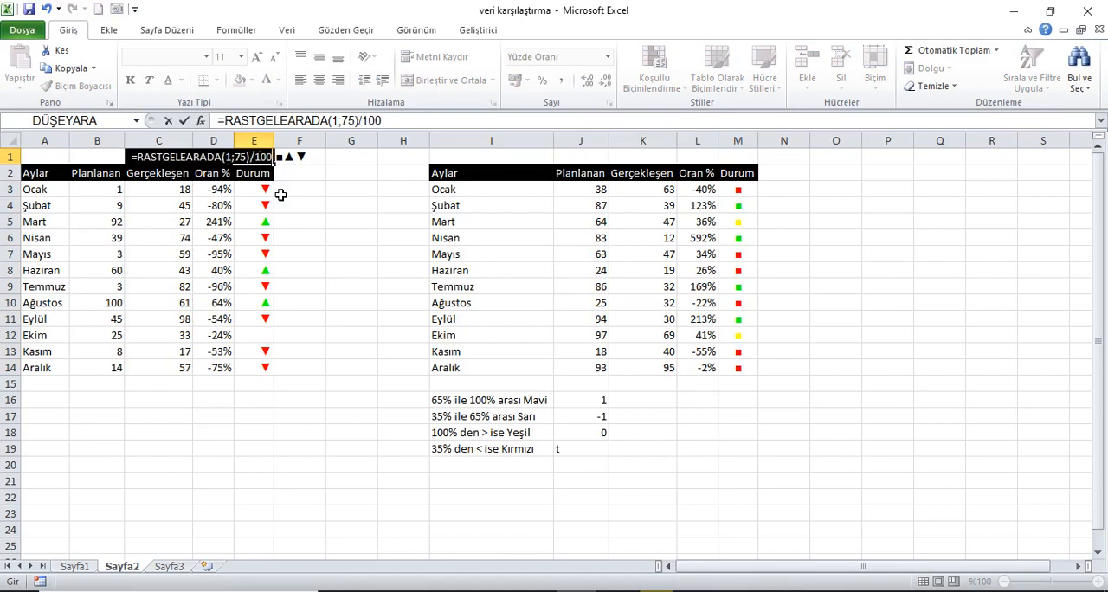
{"action": "key", "text": "Return"}
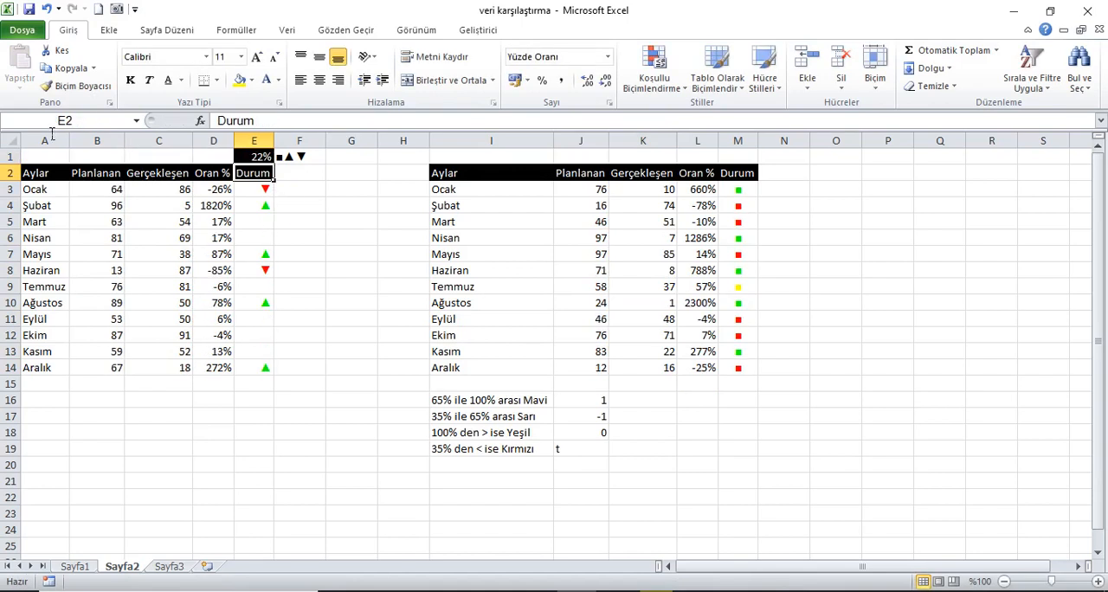
Recalculate the workbook repeatedly to refresh the random values and test the Durum symbols in both tables.
{"action": "left_click", "coordinate": [53, 156]}
{"action": "left_click", "coordinate": [239, 35]}
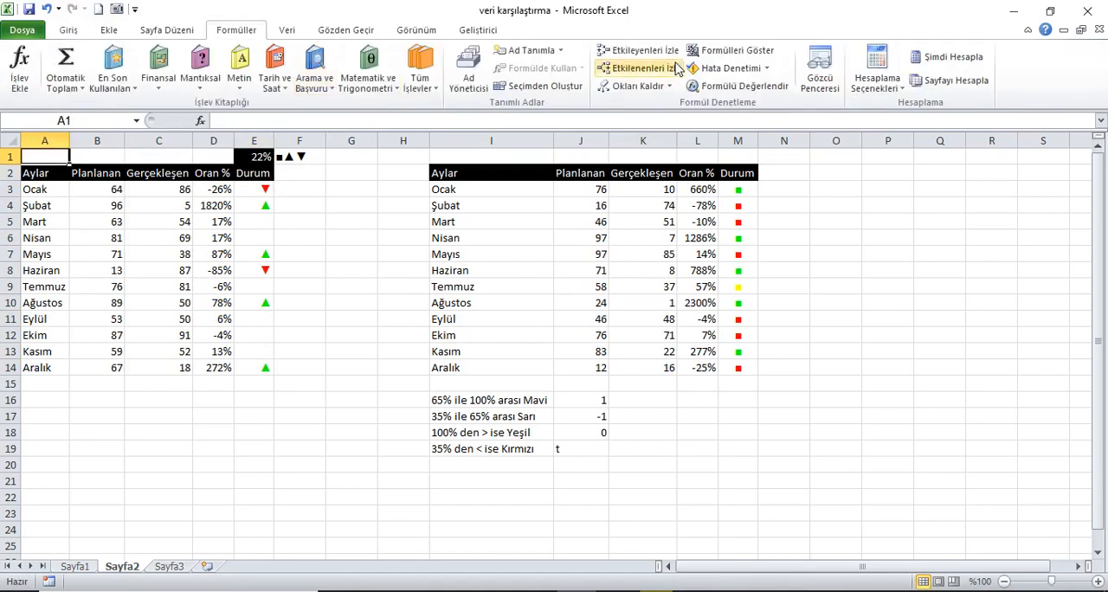
{"action": "left_click", "coordinate": [967, 61]}
{"action": "left_click", "coordinate": [968, 62]}
{"action": "left_click", "coordinate": [968, 64]}
{"action": "left_click", "coordinate": [970, 66]}
{"action": "left_click", "coordinate": [970, 65]}
{"action": "left_click", "coordinate": [971, 66]}
{"action": "left_click", "coordinate": [972, 66]}
{"action": "left_click", "coordinate": [973, 68]}
{"action": "left_click", "coordinate": [973, 67]}
{"action": "left_click", "coordinate": [974, 68]}
{"action": "left_click", "coordinate": [975, 69]}
{"action": "left_click", "coordinate": [976, 69]}
{"action": "left_click", "coordinate": [976, 70]}
{"action": "left_click", "coordinate": [976, 69]}
{"action": "left_click", "coordinate": [976, 69]}
{"action": "left_click", "coordinate": [976, 69]}
{"action": "left_click", "coordinate": [976, 70]}
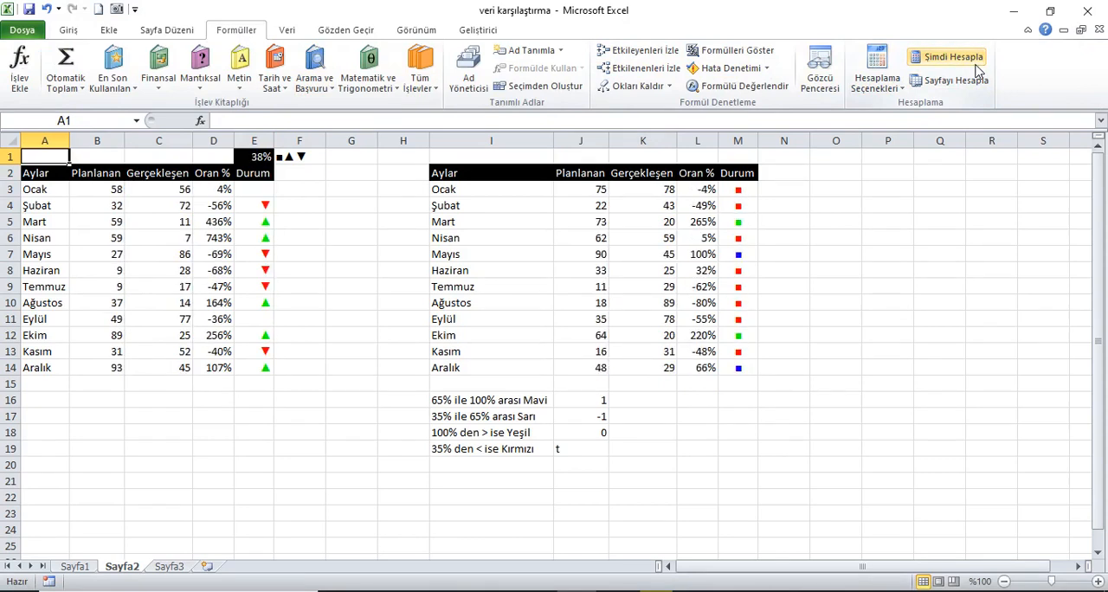